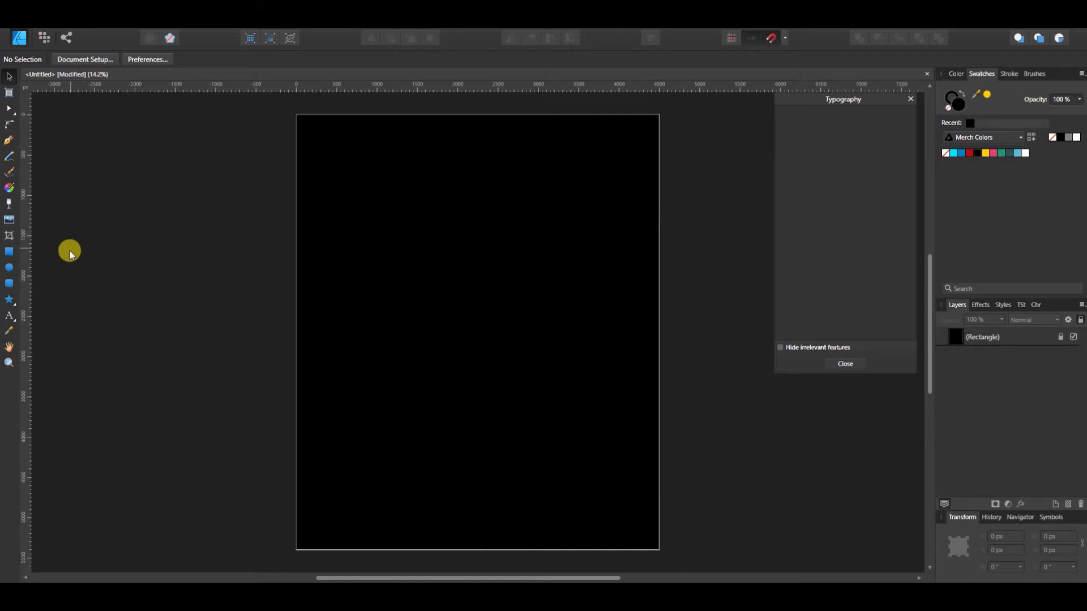
# - Draw a rectangle about 3372 × 4182 px inside the artboard and shift it slightly down toward the centre
pyautogui.click(10, 251)
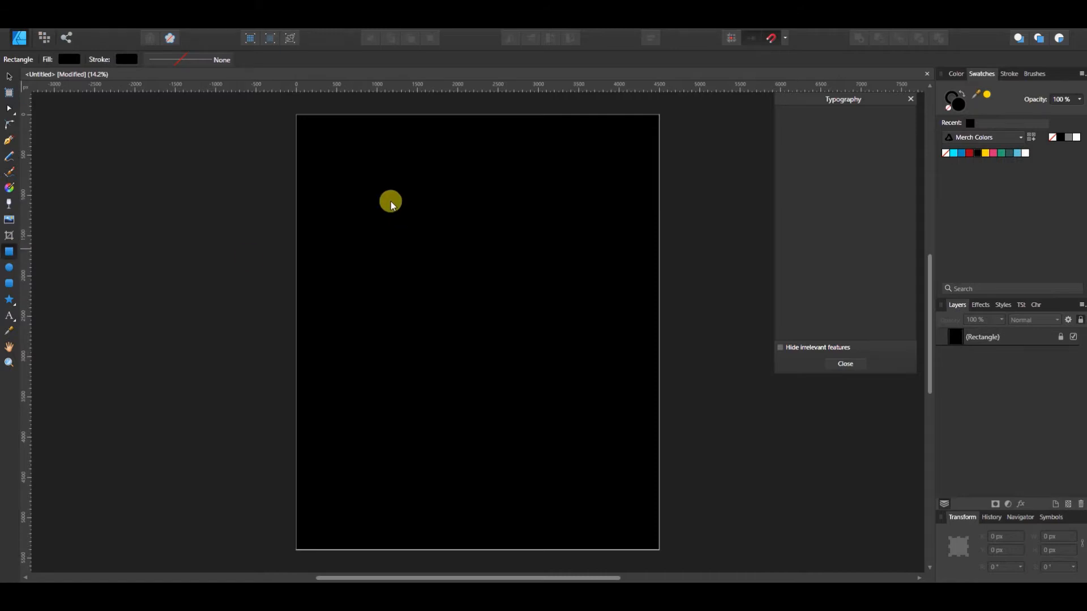
pyautogui.moveTo(340, 156); pyautogui.dragTo(615, 494)
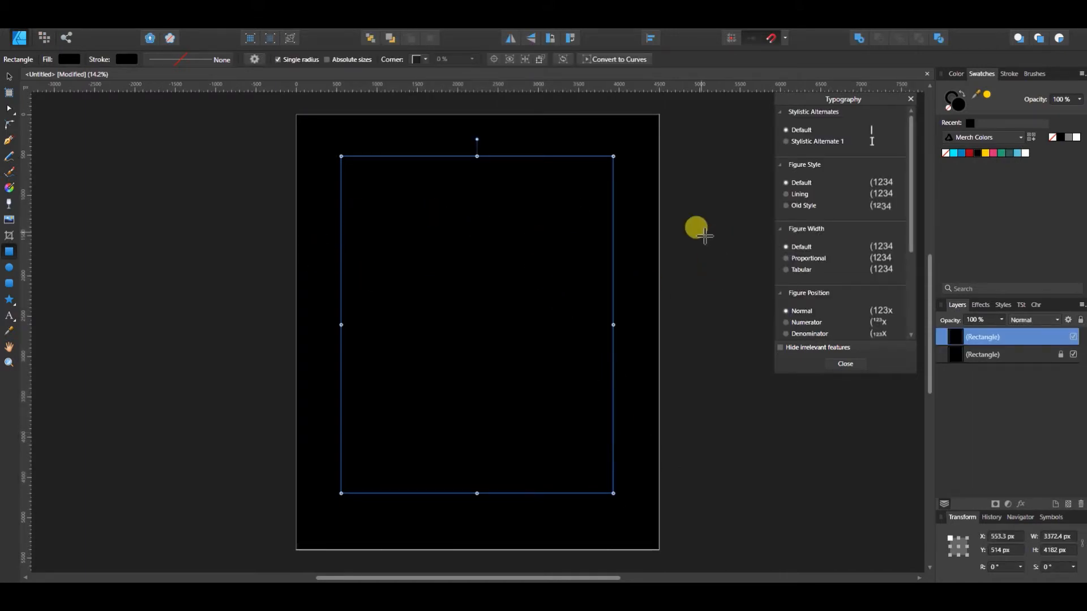
pyautogui.press('v')
pyautogui.click(705, 204)
pyautogui.click(490, 287)
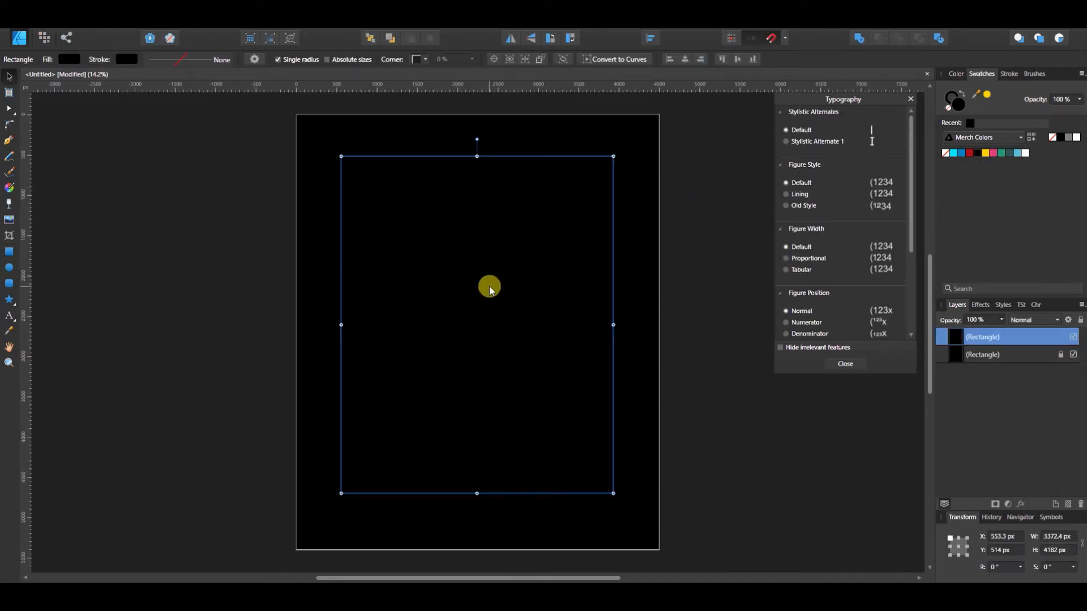
pyautogui.moveTo(494, 263); pyautogui.dragTo(497, 271)
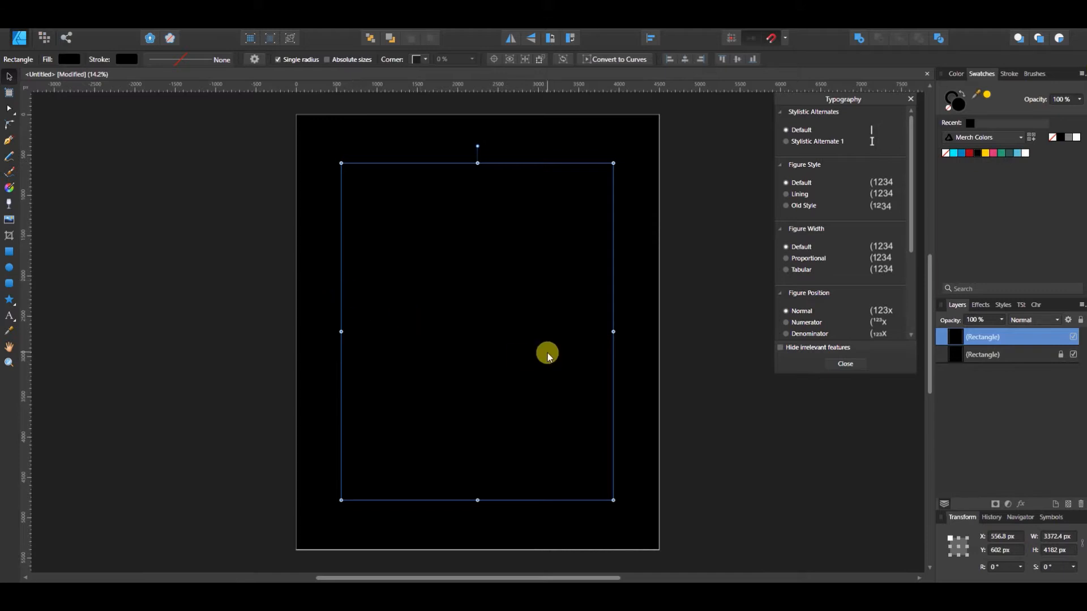
pyautogui.click(9, 316)
pyautogui.click(396, 320)
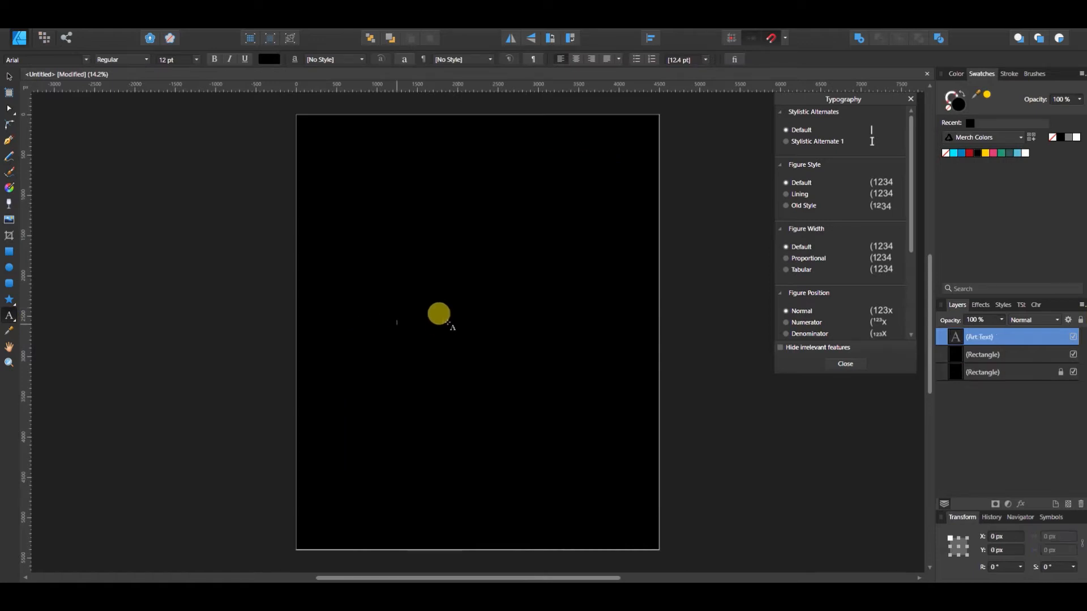
pyautogui.moveTo(385, 237); pyautogui.dragTo(470, 344)
pyautogui.write('v')
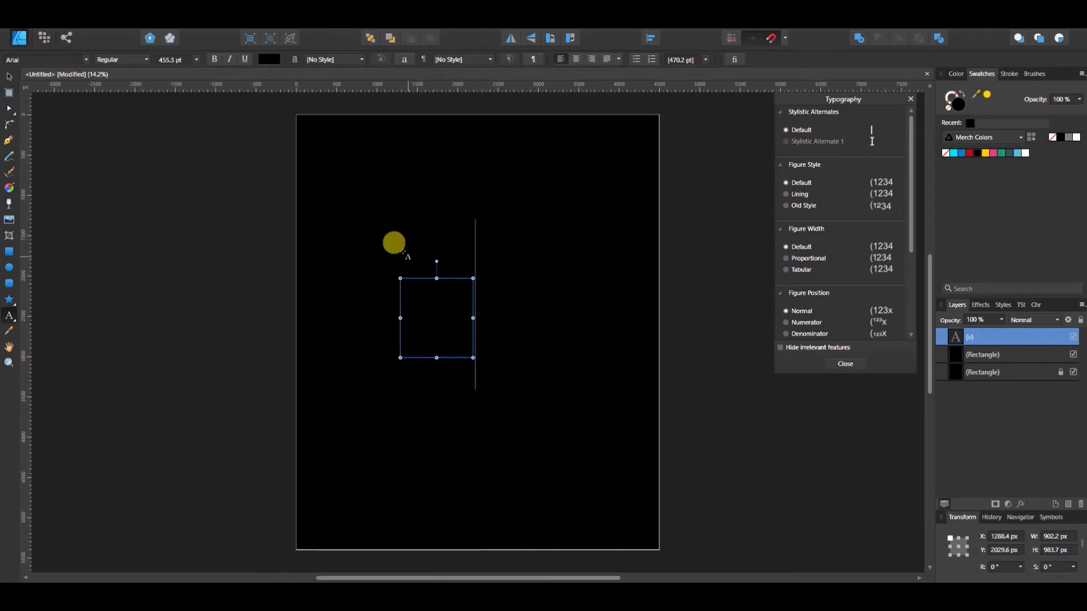
pyautogui.press('BackSpace')
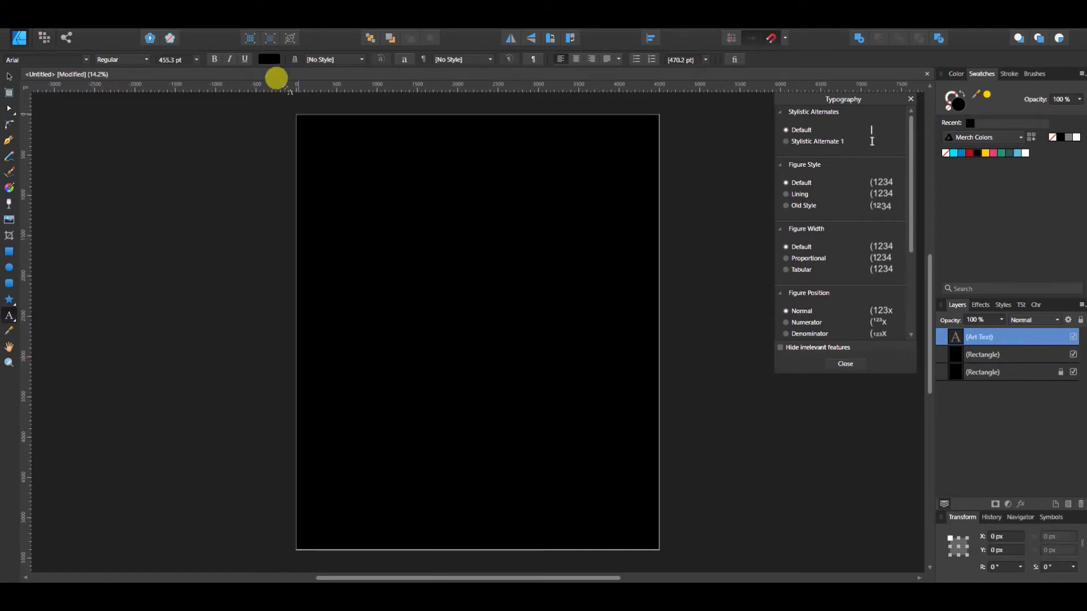
pyautogui.click(270, 62)
pyautogui.click(340, 80)
pyautogui.click(278, 62)
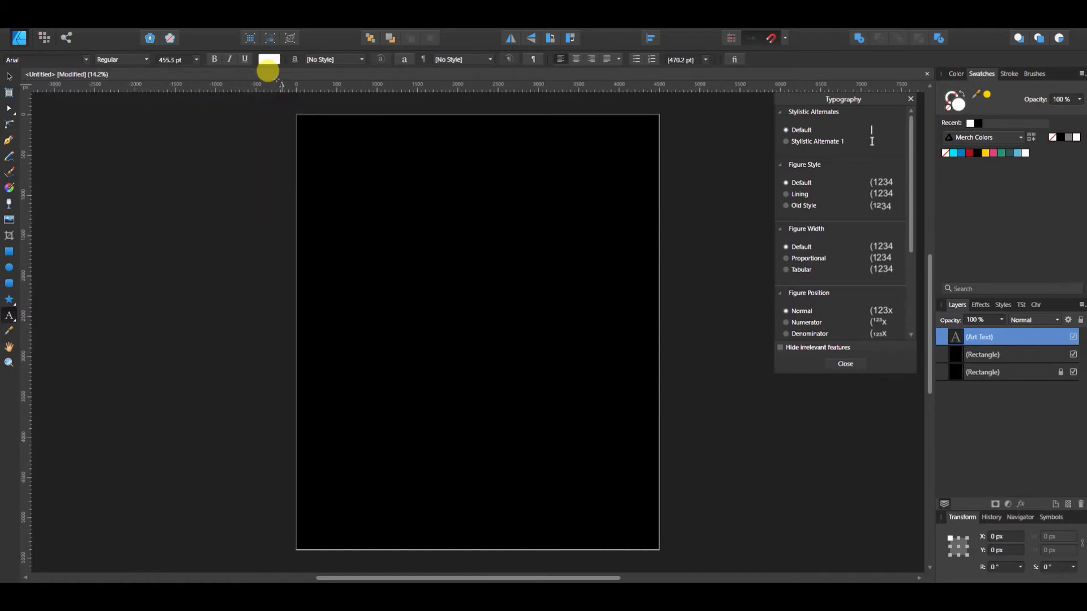
pyautogui.write('v')
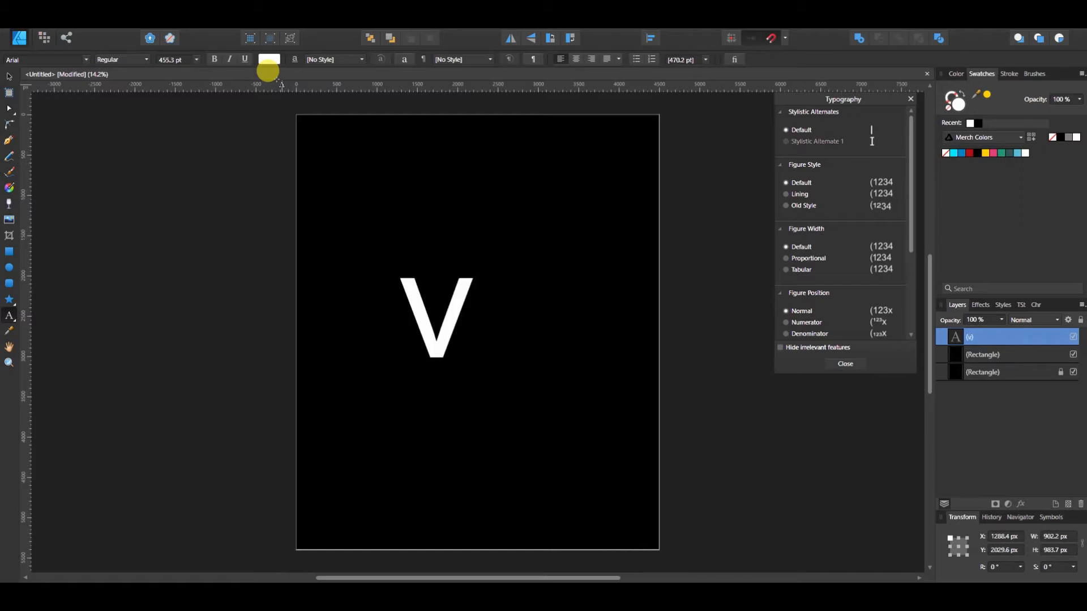
pyautogui.press('BackSpace')
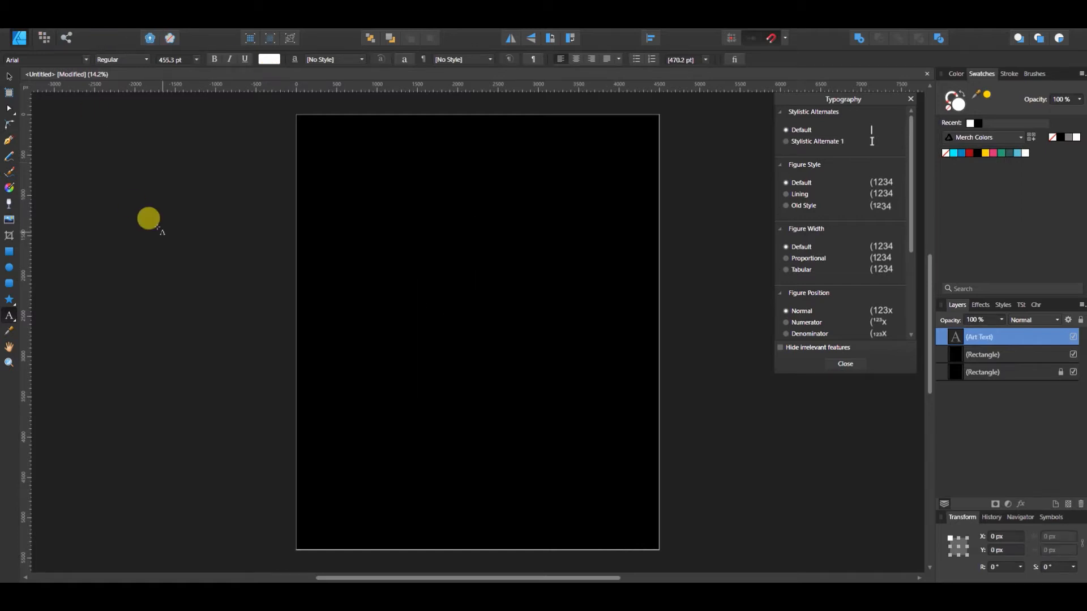
pyautogui.press('Escape')
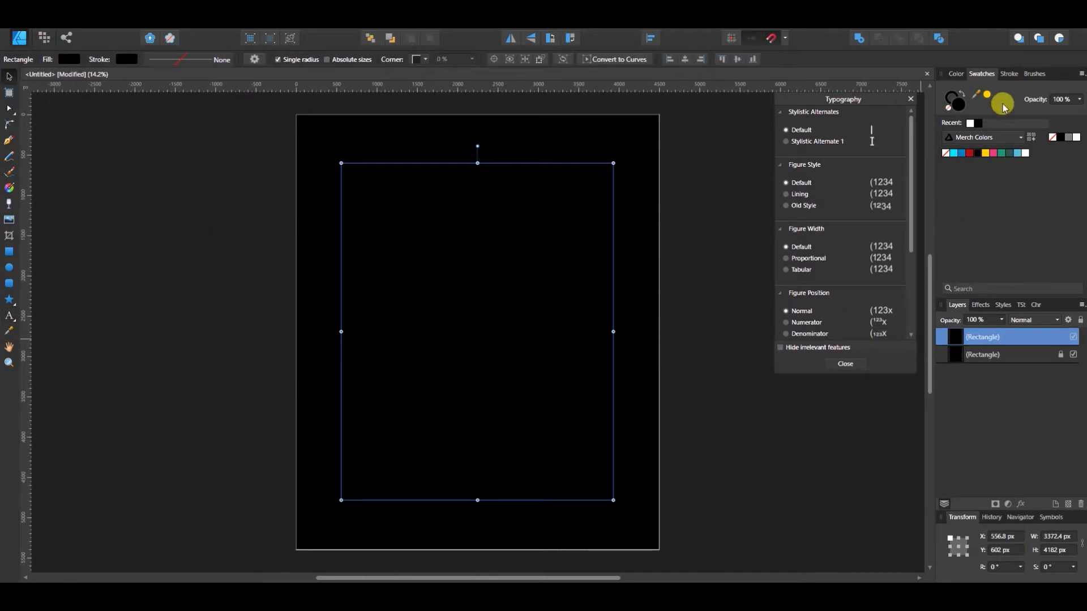
# - Fill the new rectangle with yellow, nudge it slightly down and convert it to curves
pyautogui.click(986, 98)
pyautogui.moveTo(477, 300); pyautogui.dragTo(476, 296)
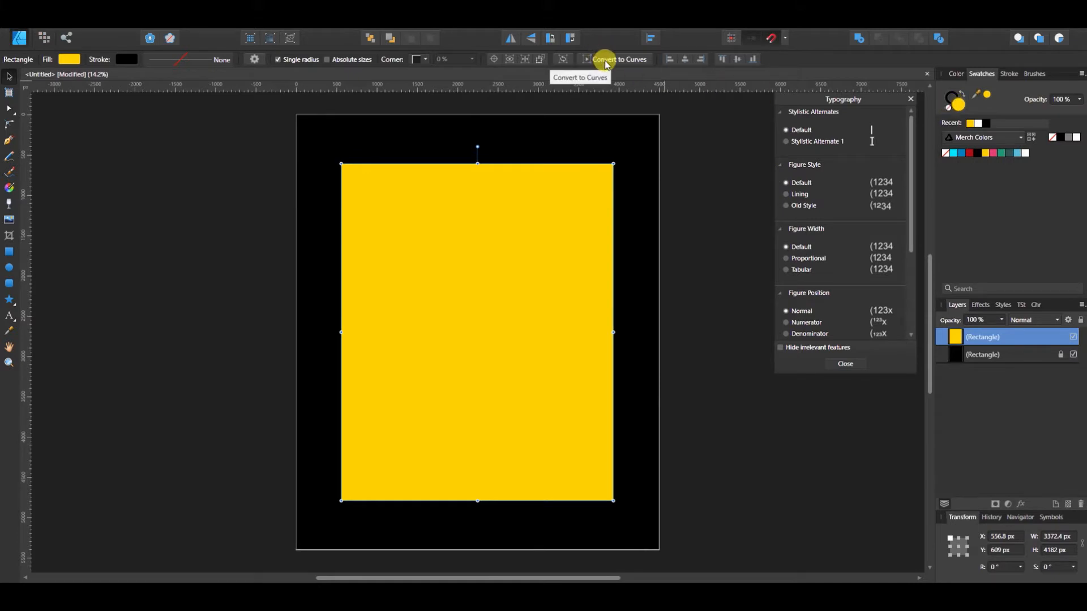
pyautogui.click(625, 60)
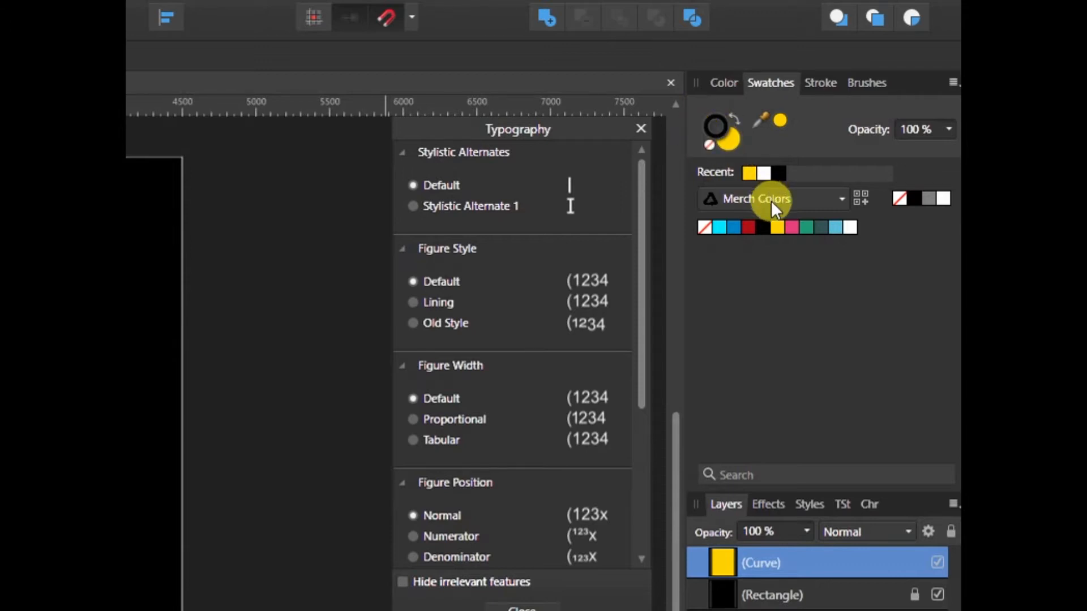
# - Give the yellow shape a white stroke 24.7 pt wide with a Miter Join
pyautogui.click(852, 227)
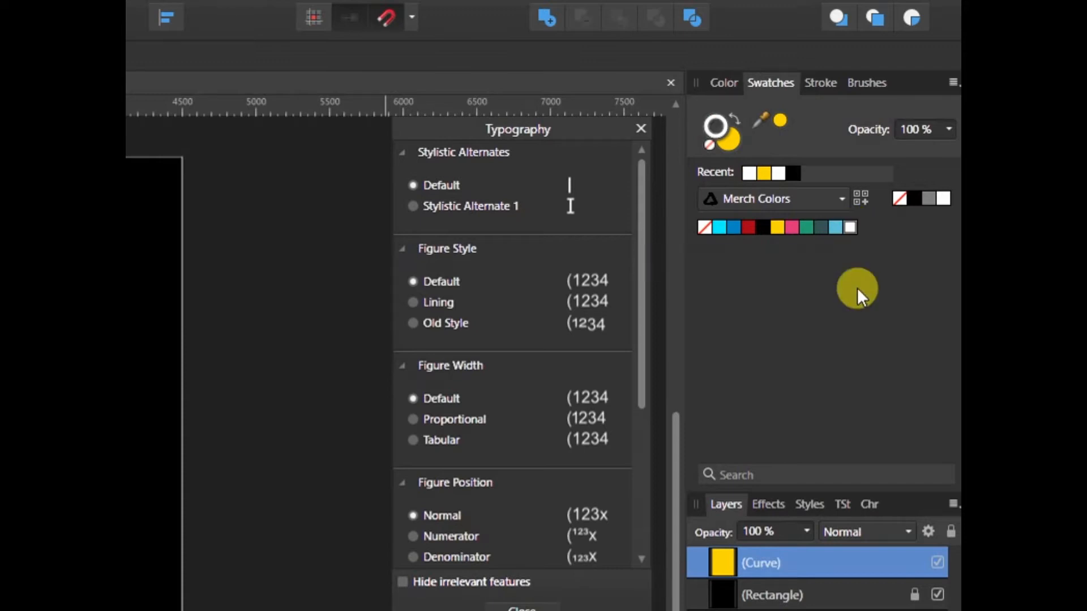
pyautogui.click(818, 82)
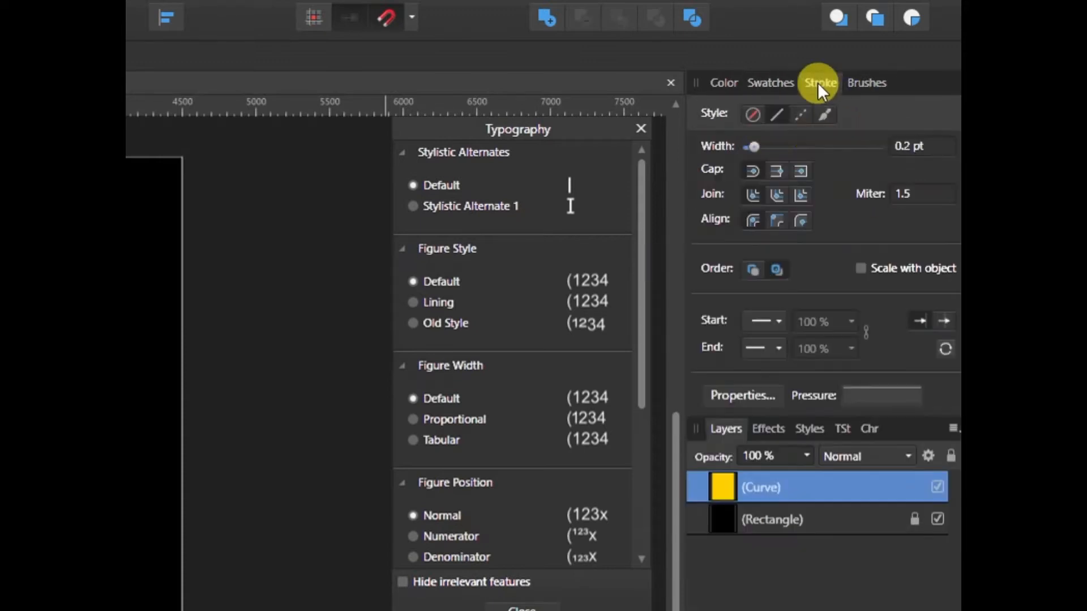
pyautogui.moveTo(759, 145); pyautogui.dragTo(816, 154)
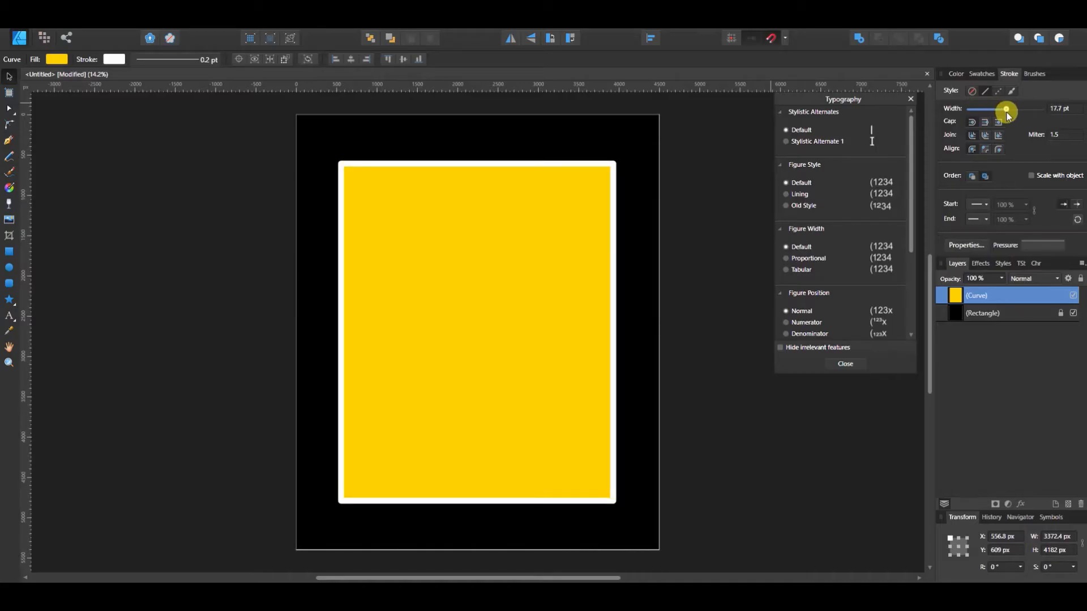
pyautogui.moveTo(1007, 112); pyautogui.dragTo(1014, 115)
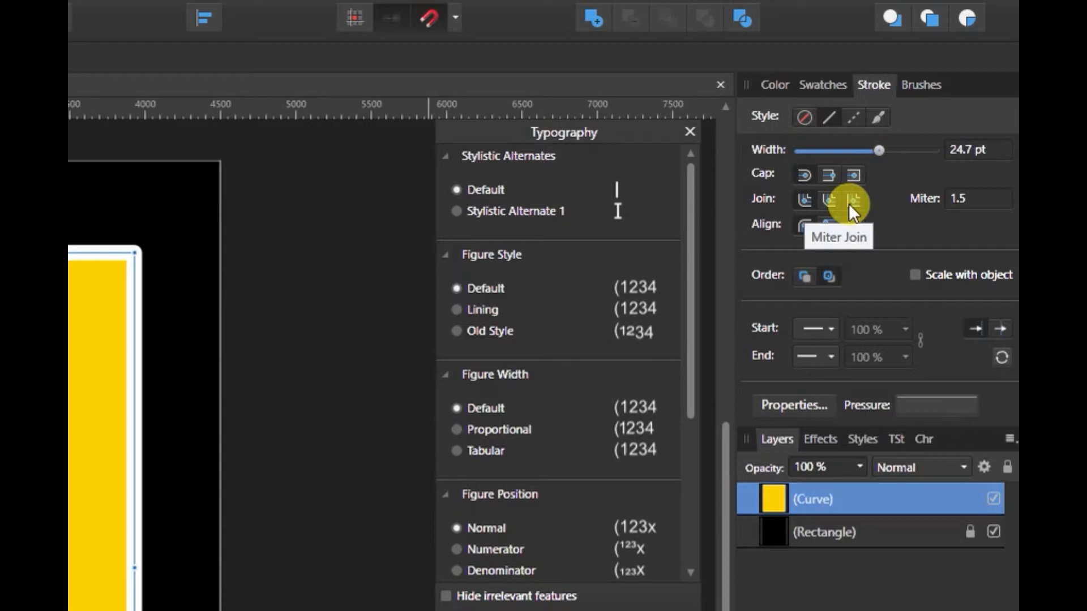
pyautogui.click(853, 200)
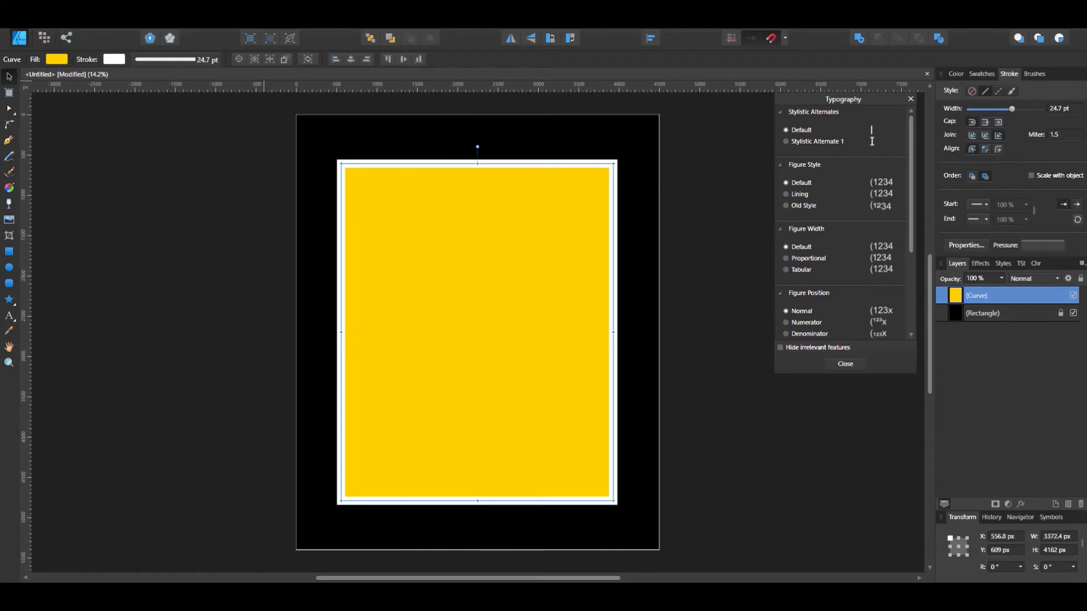
# - Expand the white stroke into a separate frame shape and delete the yellow curve beneath it
pyautogui.click(71, 20)
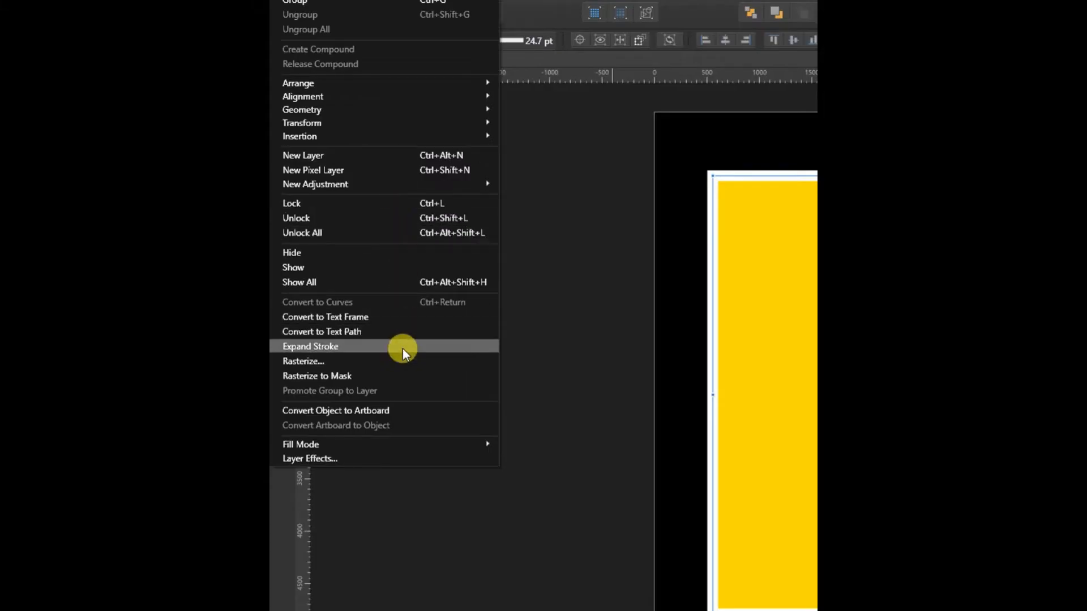
pyautogui.click(403, 346)
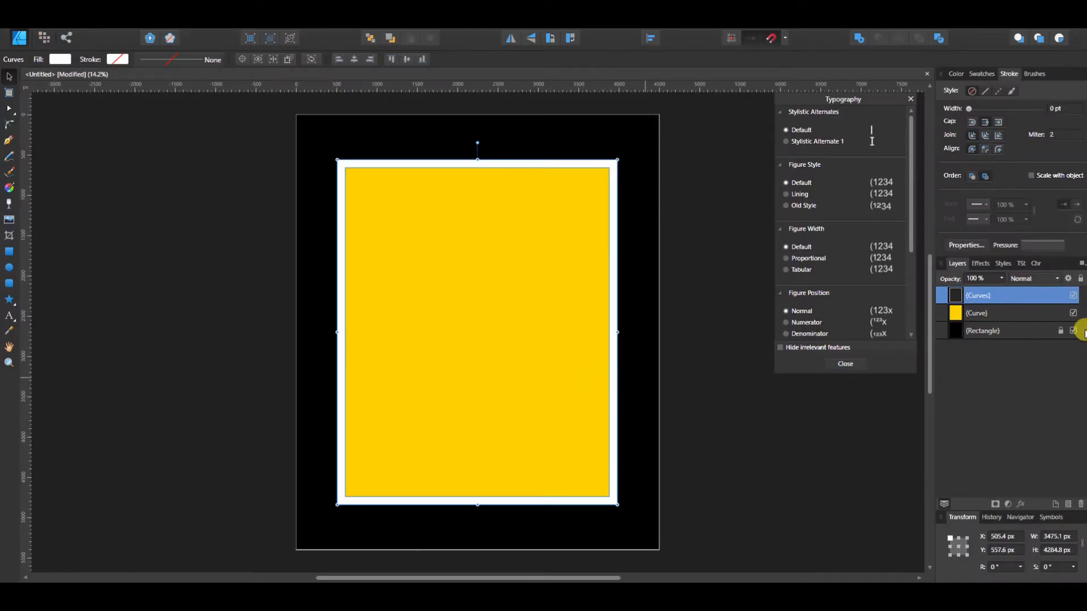
pyautogui.click(1005, 314)
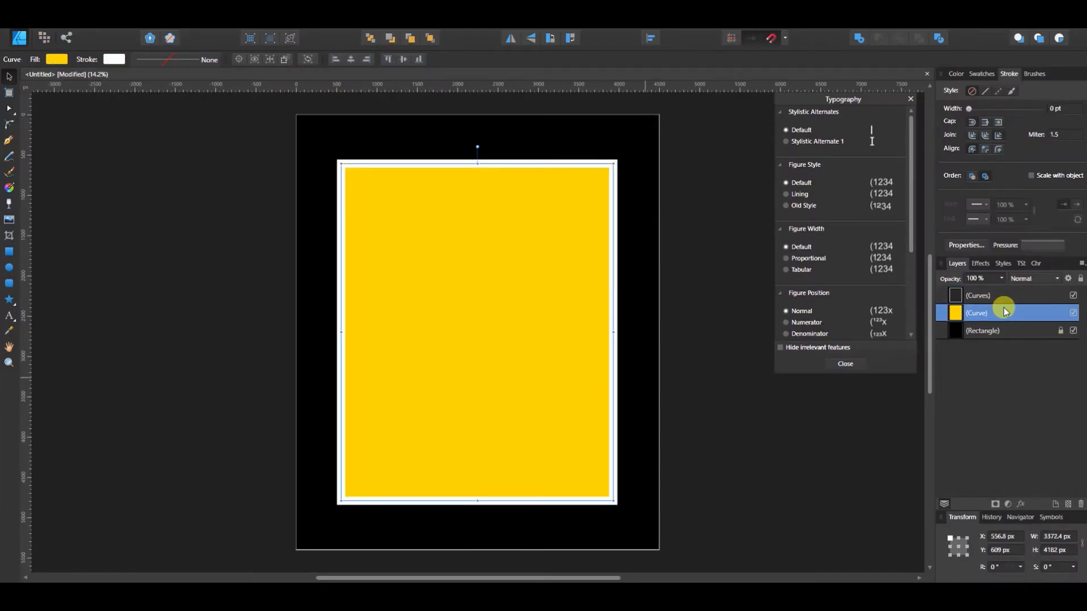
pyautogui.click(1005, 295)
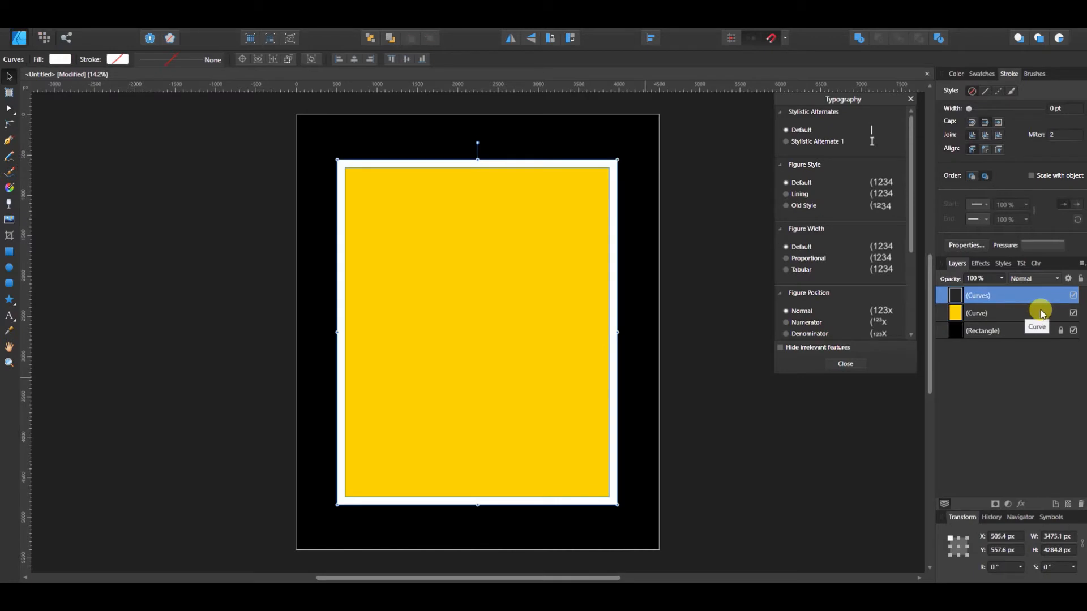
pyautogui.click(1040, 315)
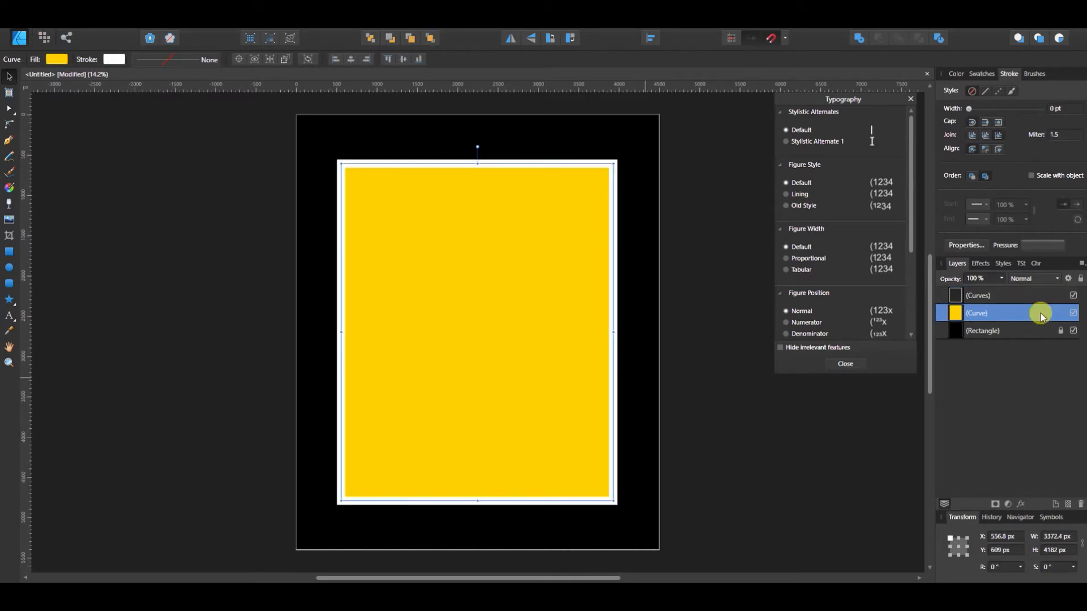
pyautogui.press('Delete')
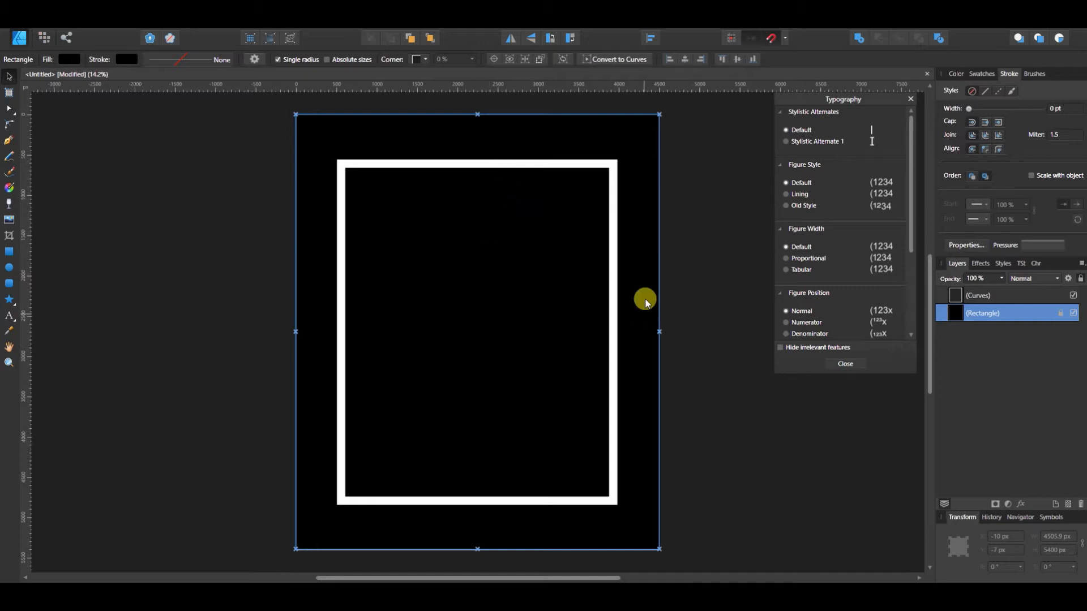
# - Draw a rectangle about 3372 × 1232 px across the middle of the white frame and remove its stroke
pyautogui.press('m')
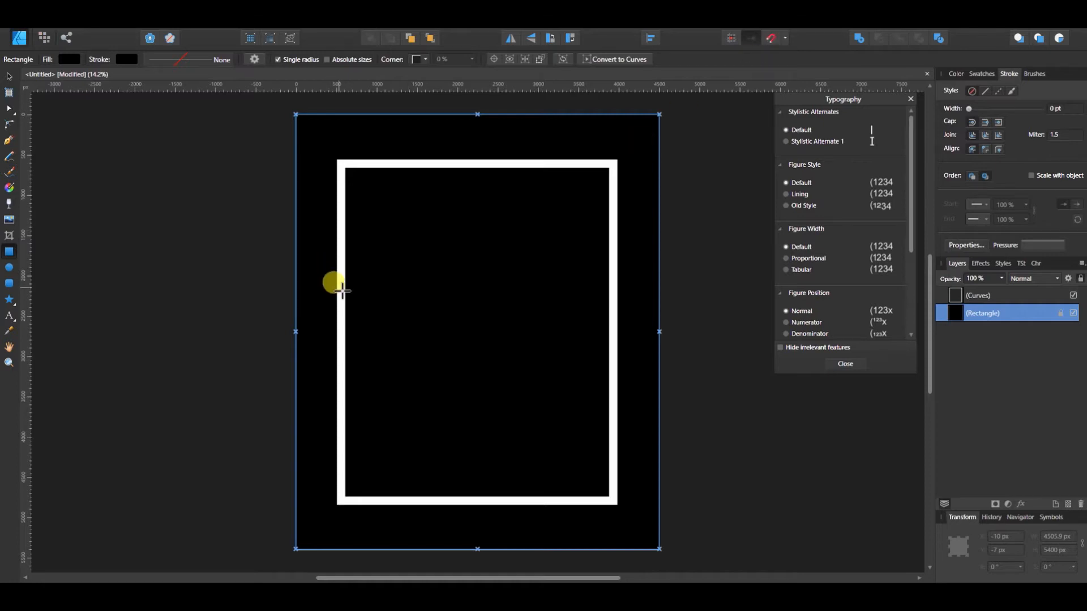
pyautogui.moveTo(344, 291)
pyautogui.mouseDown()
pyautogui.moveTo(473, 345)
pyautogui.moveTo(612, 363)
pyautogui.moveTo(614, 388)
pyautogui.mouseUp()
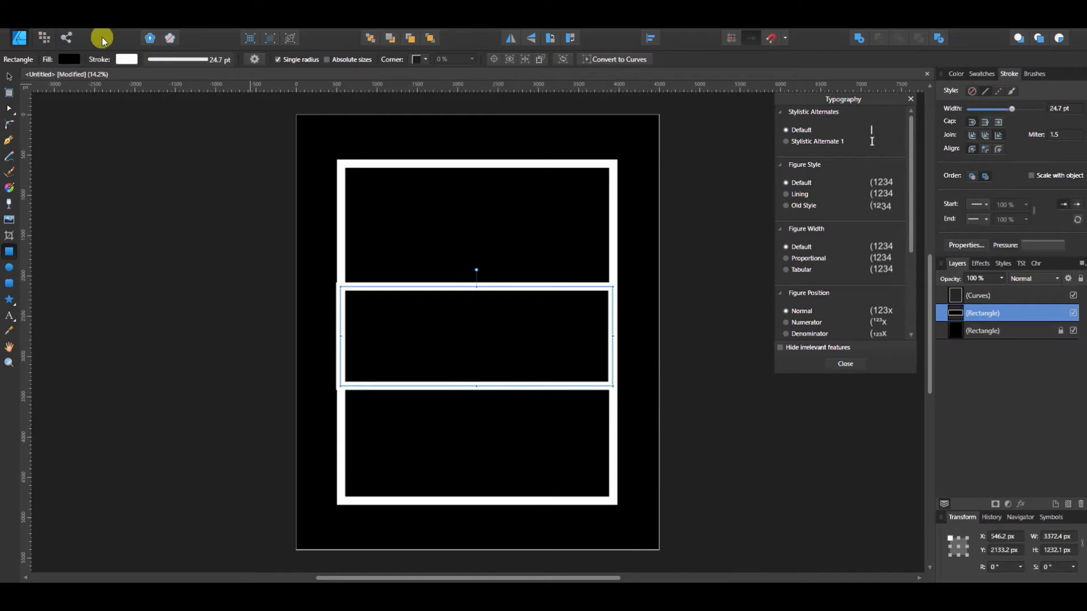
pyautogui.click(199, 58)
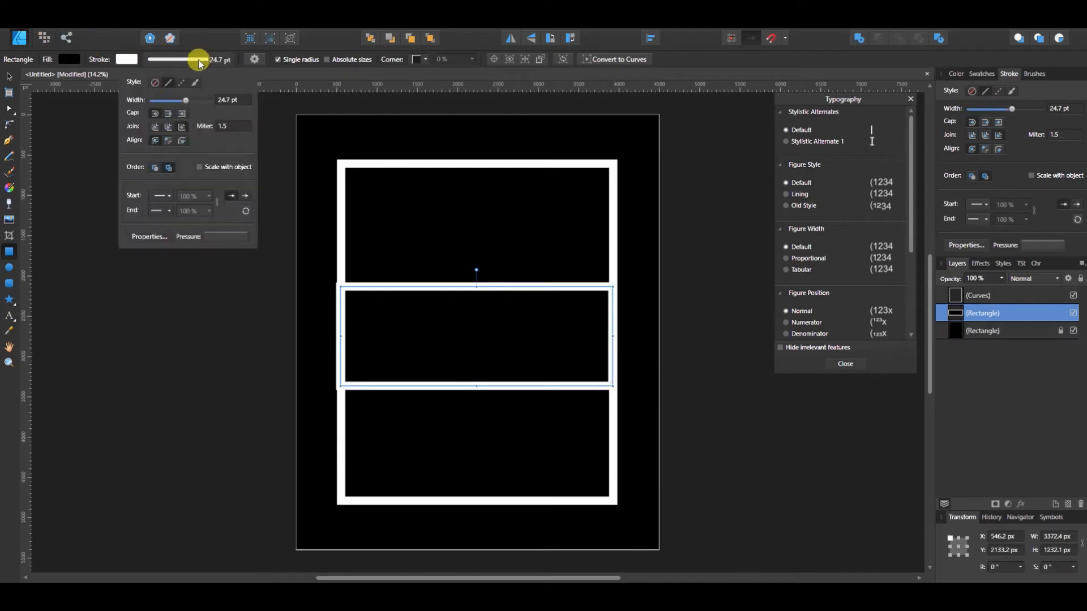
pyautogui.click(154, 82)
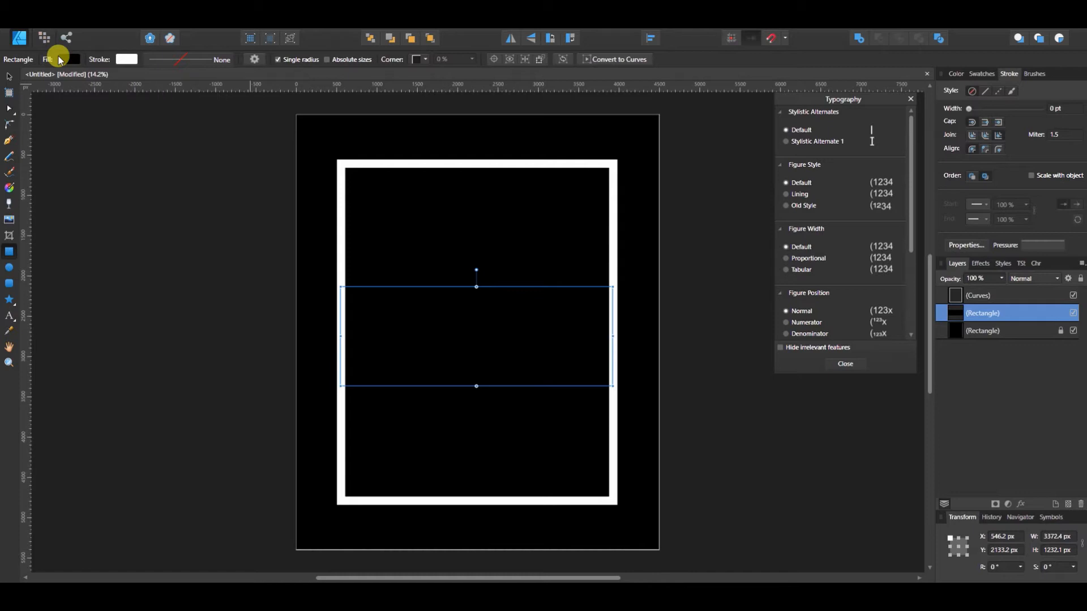
# - Fill the middle rectangle with yellow and bring it in front of the white frame
pyautogui.click(64, 60)
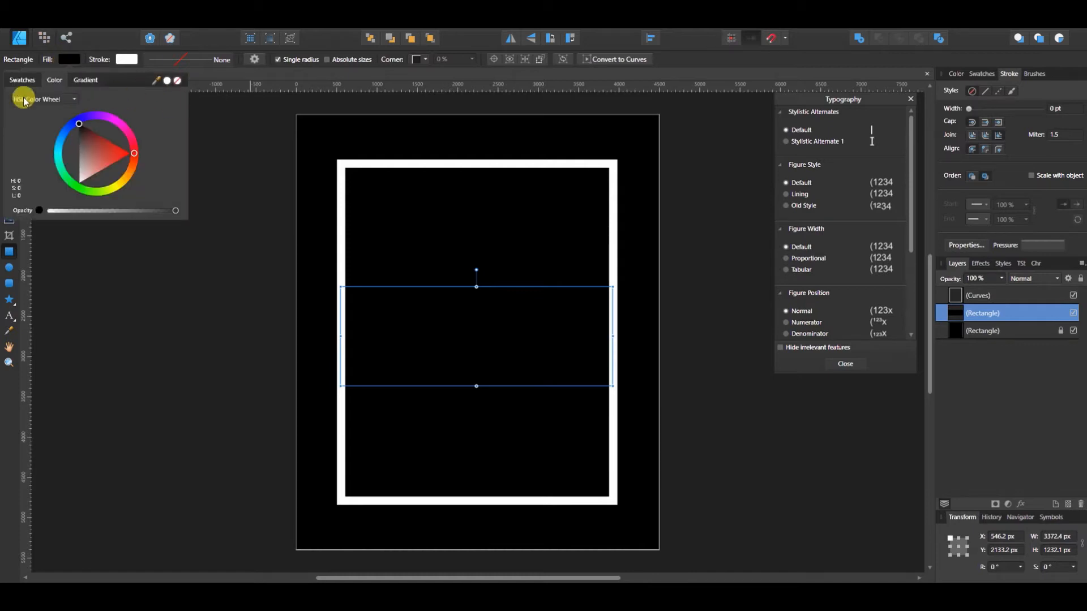
pyautogui.click(23, 79)
pyautogui.click(44, 98)
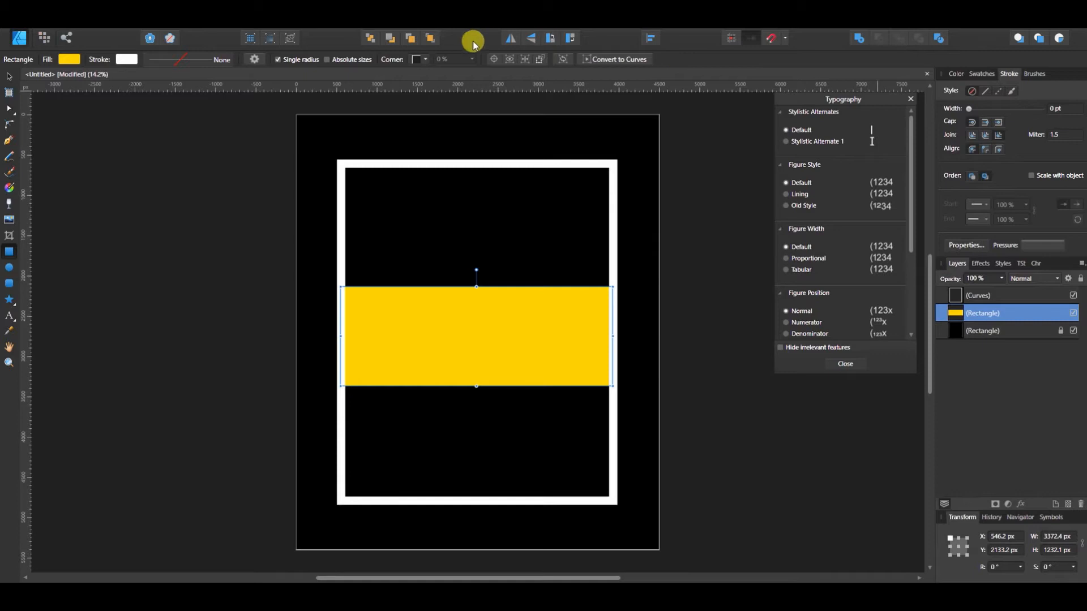
pyautogui.click(430, 40)
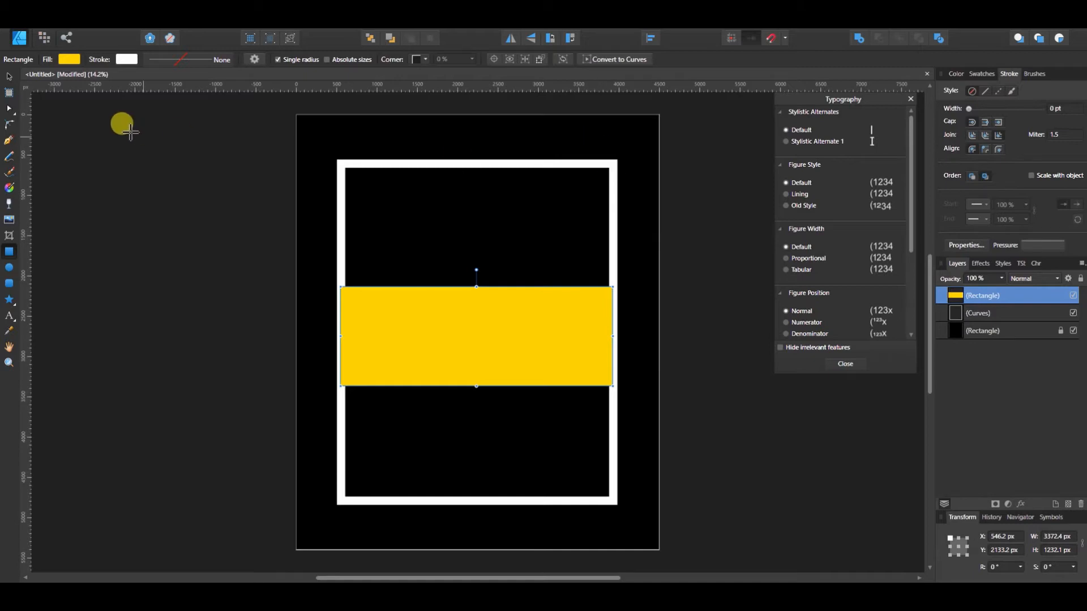
# - Select the white frame and switch to Calculator to divide its height of 4284 by 3
pyautogui.click(9, 77)
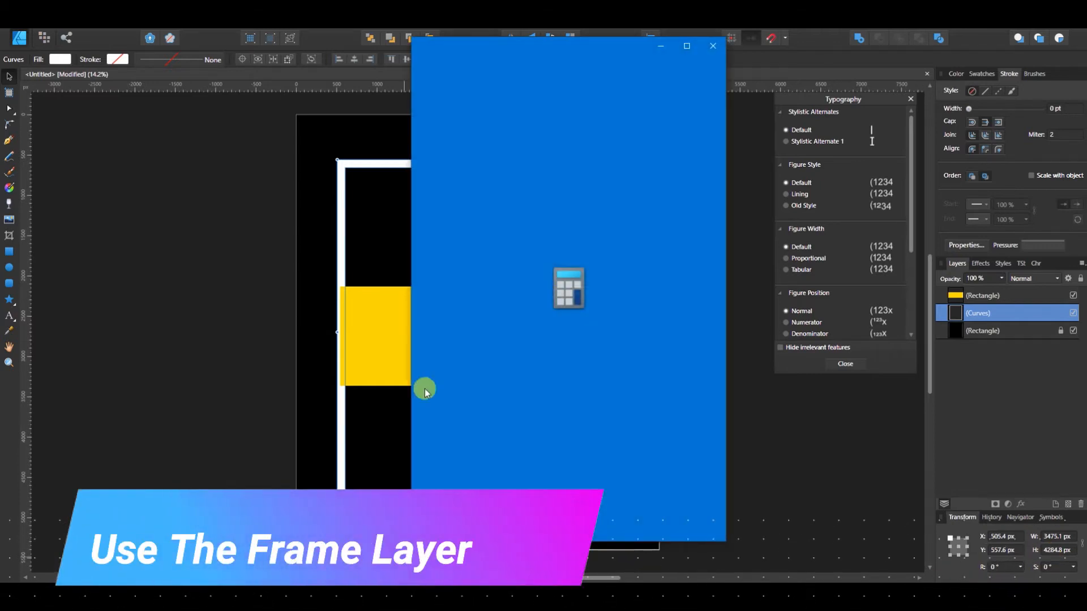
pyautogui.click(453, 400)
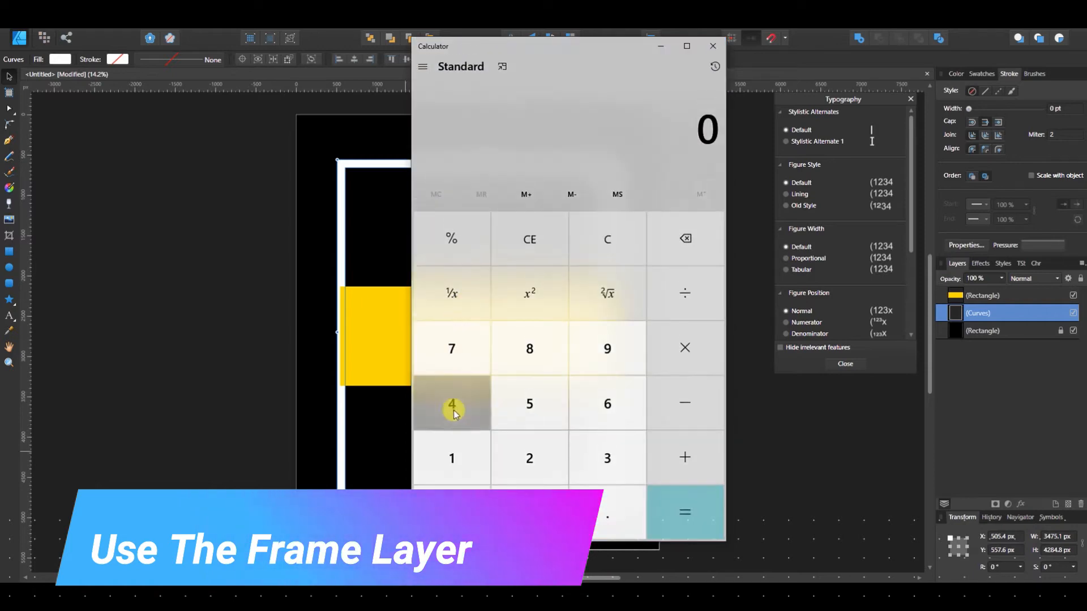
pyautogui.click(538, 451)
pyautogui.click(509, 365)
pyautogui.click(444, 389)
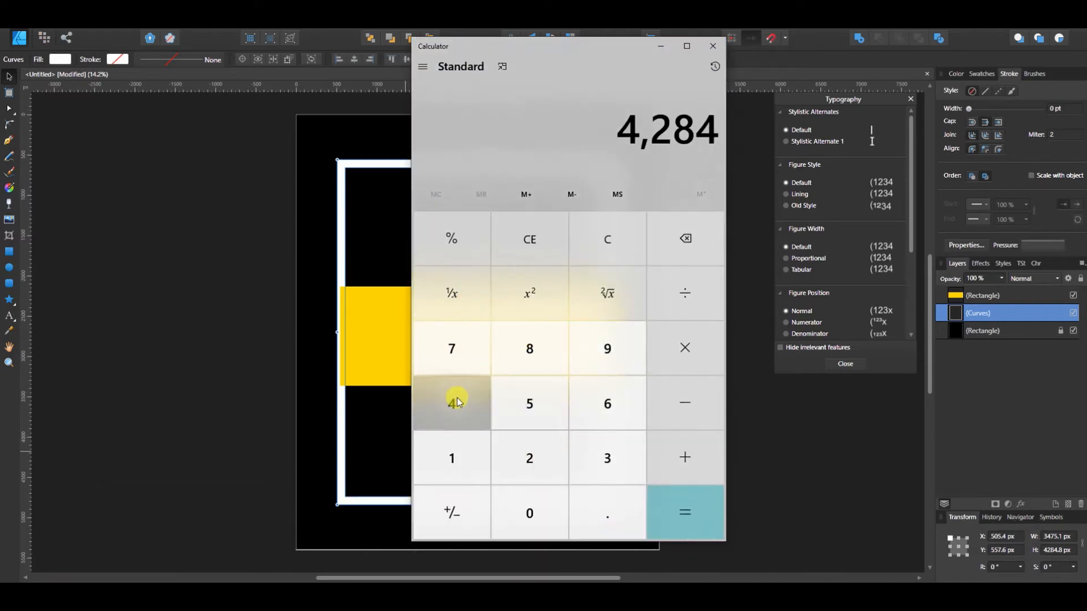
pyautogui.click(683, 302)
pyautogui.click(587, 466)
pyautogui.click(685, 521)
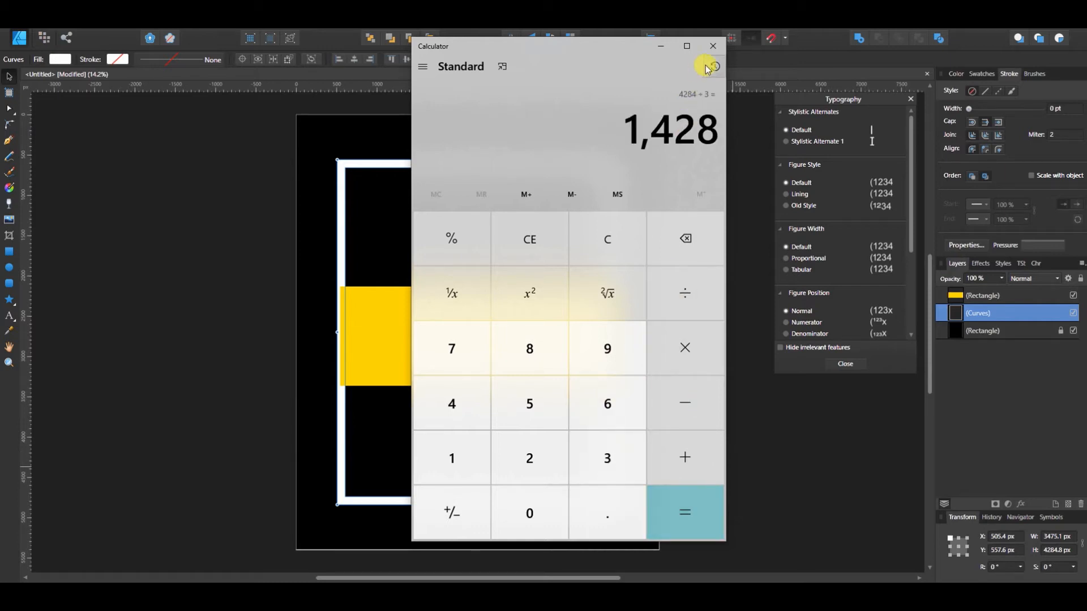
# - Close Calculator, set the yellow rectangle's height to 1428 px and centre it within the white frame
pyautogui.click(714, 46)
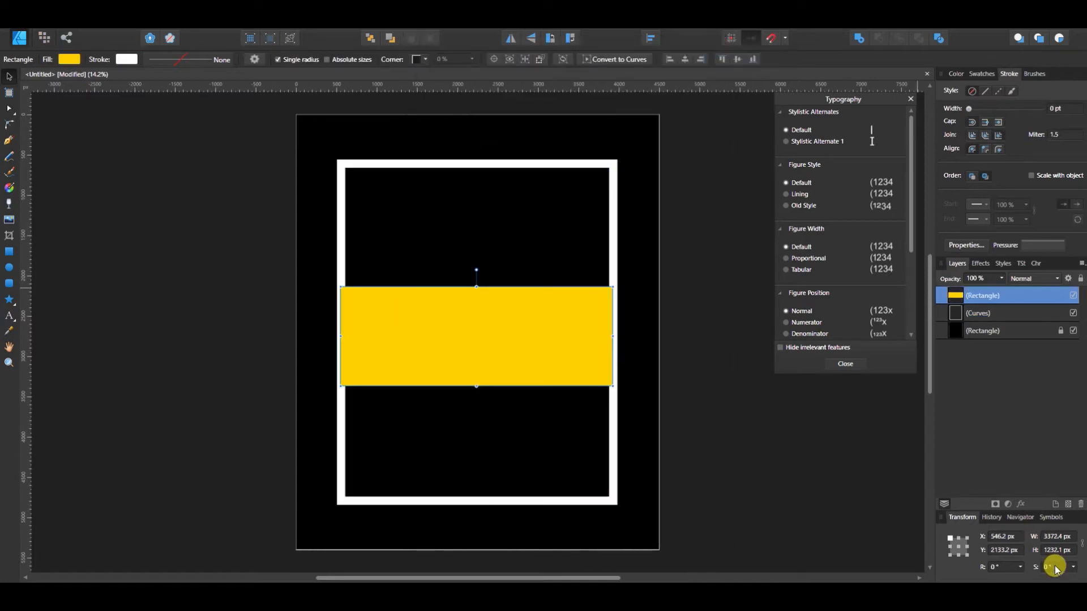
pyautogui.click(1051, 551)
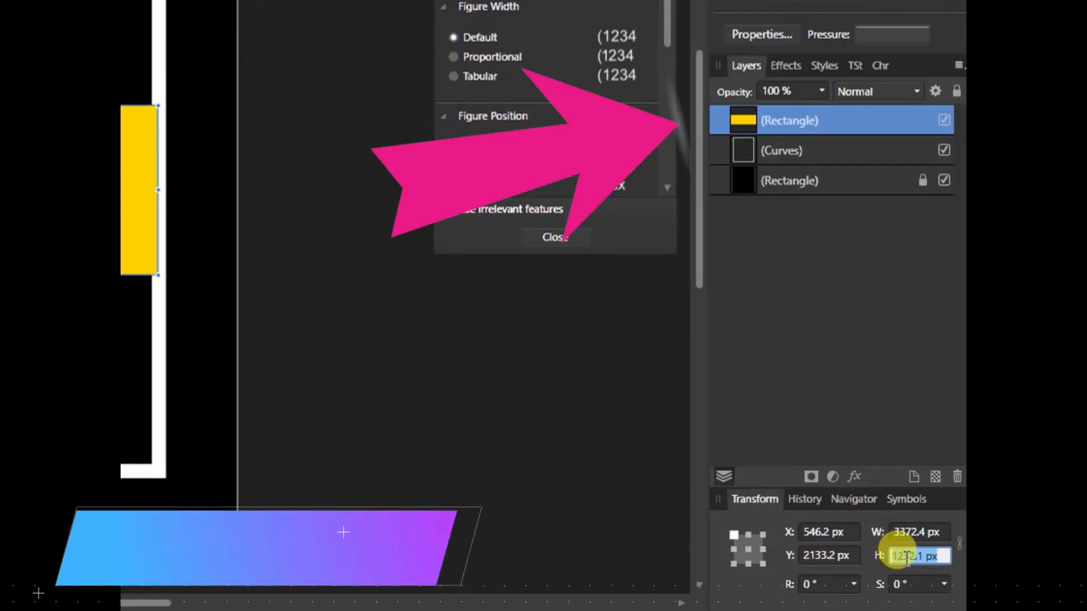
pyautogui.write('1428')
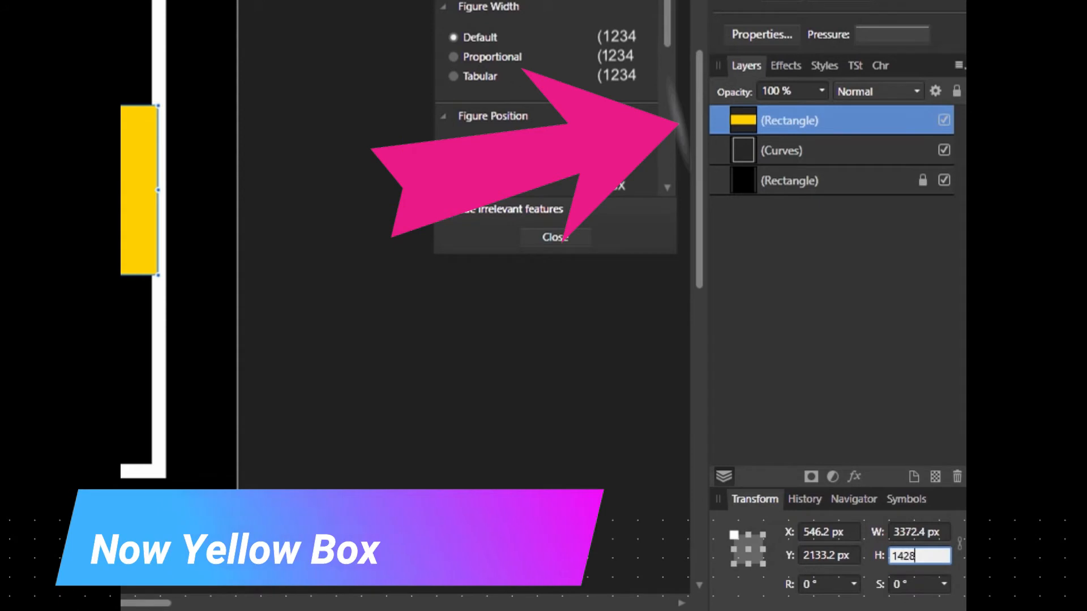
pyautogui.press('Return')
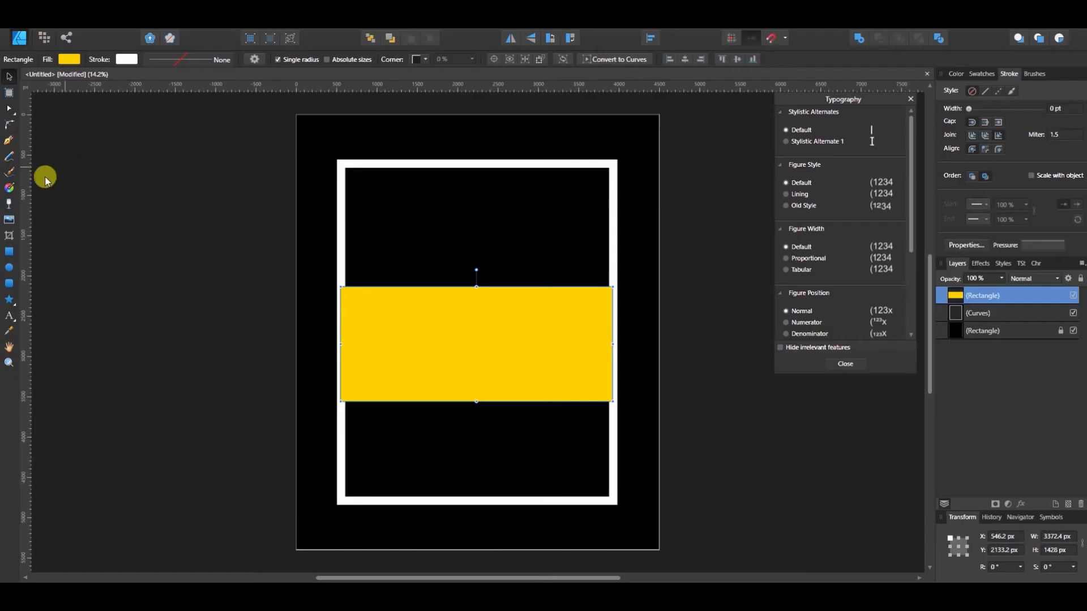
pyautogui.moveTo(494, 351); pyautogui.dragTo(497, 336)
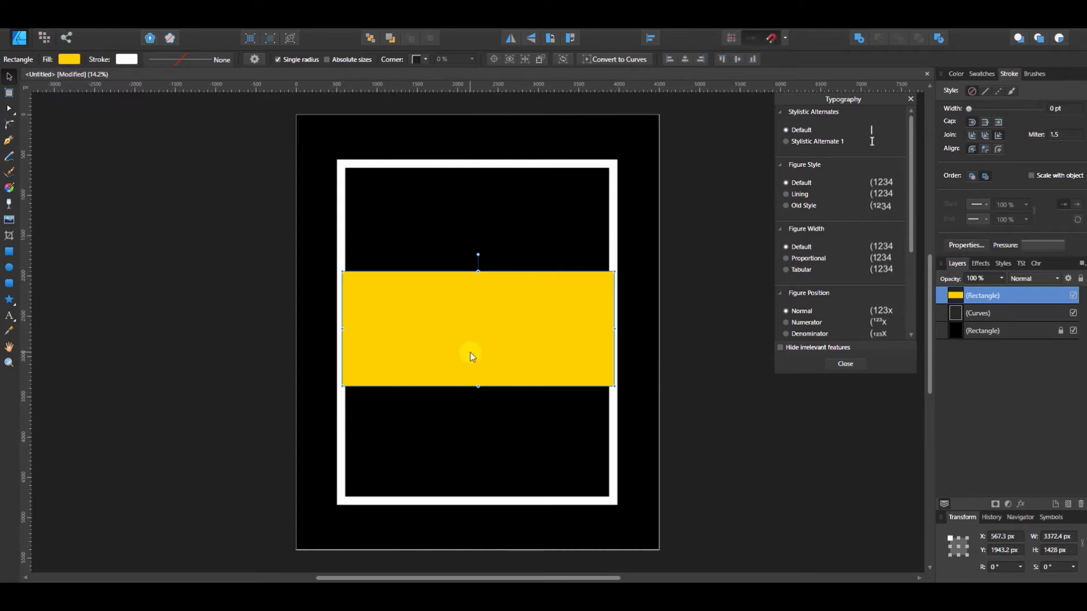
pyautogui.moveTo(480, 327); pyautogui.dragTo(481, 334)
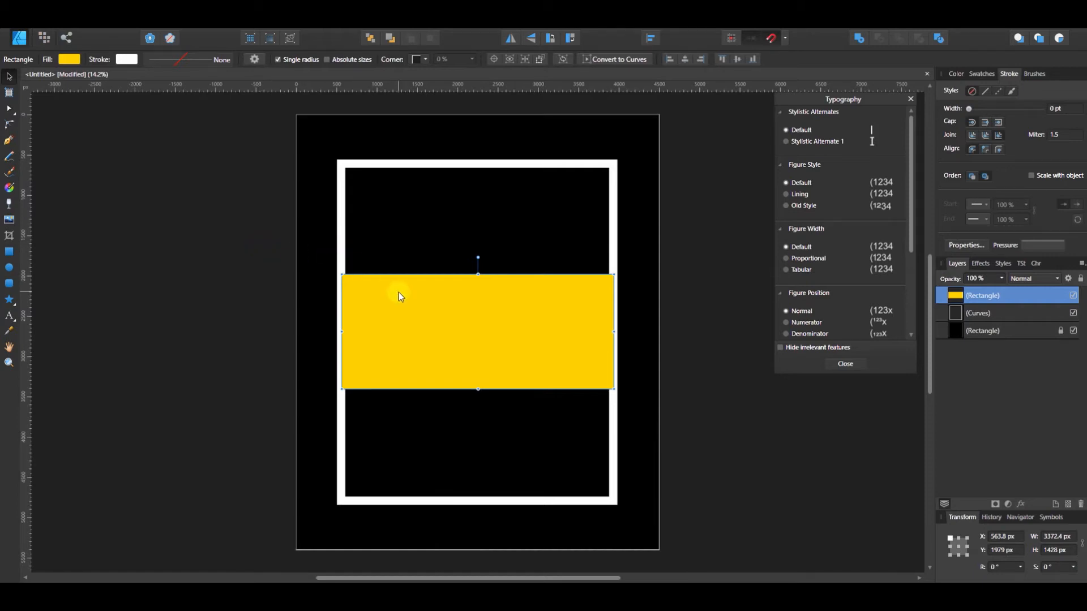
# - Add the artistic text PUCK in Colombo Sans Font, at about 226.5 pt, in the black area above the yellow band
pyautogui.click(8, 317)
pyautogui.moveTo(352, 186); pyautogui.dragTo(374, 228)
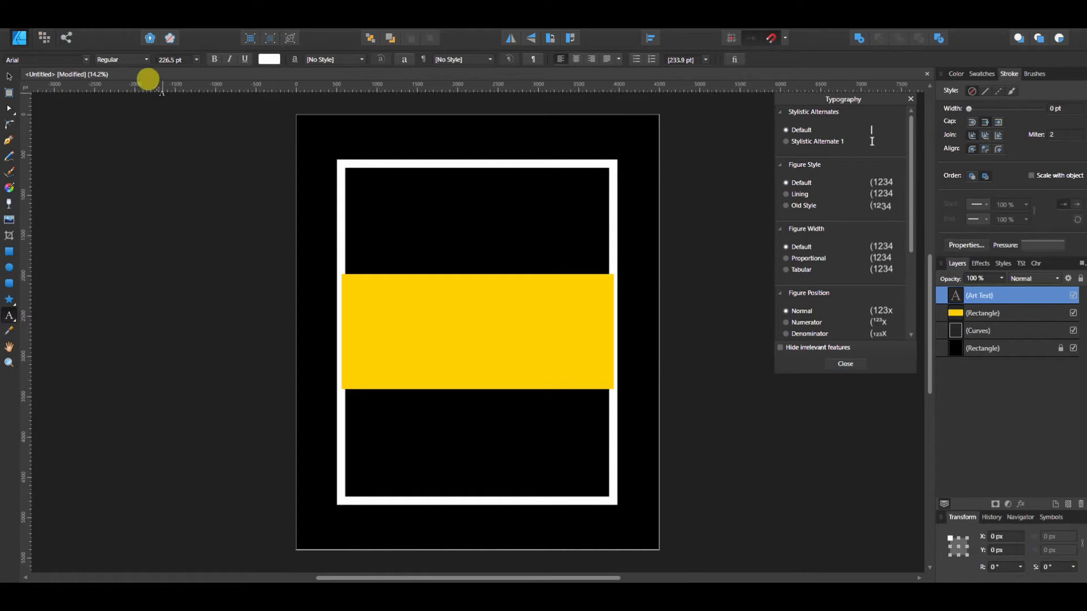
pyautogui.click(86, 59)
pyautogui.scroll(-15, 178, 71)
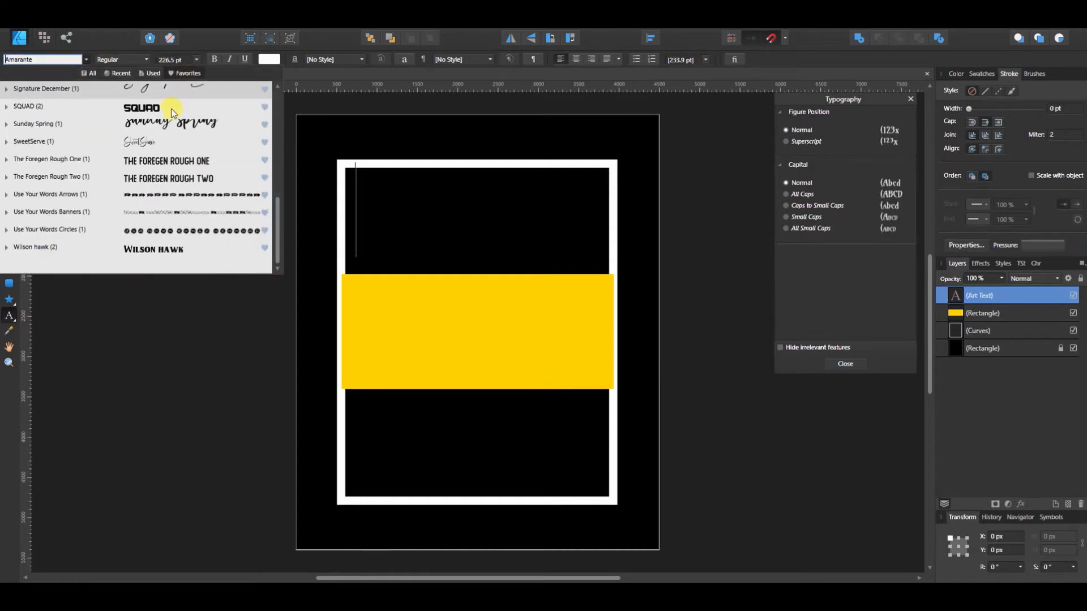
pyautogui.scroll(12, 173, 105)
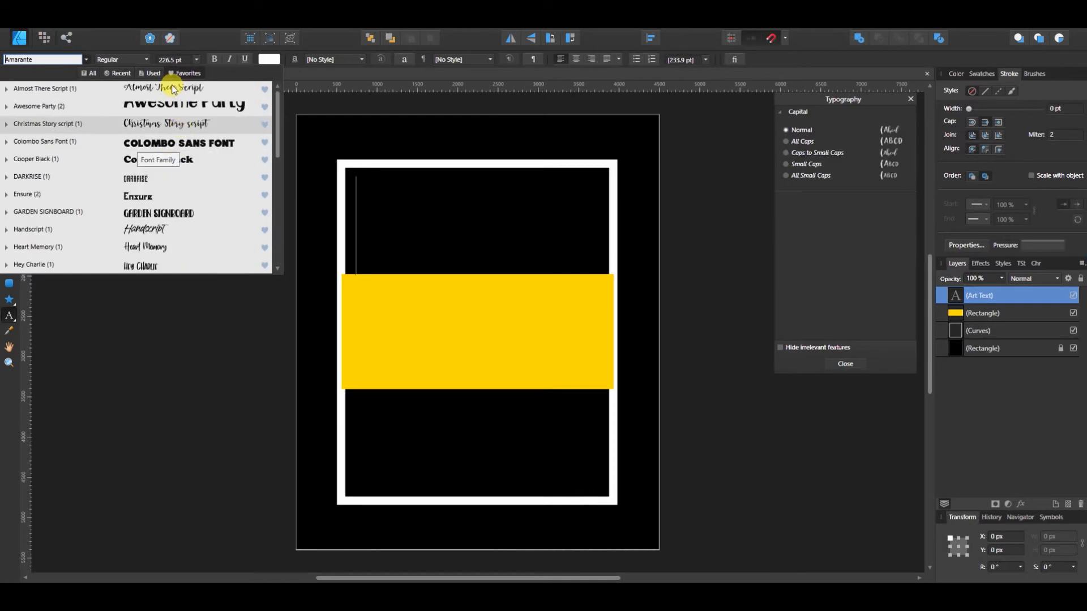
pyautogui.click(168, 148)
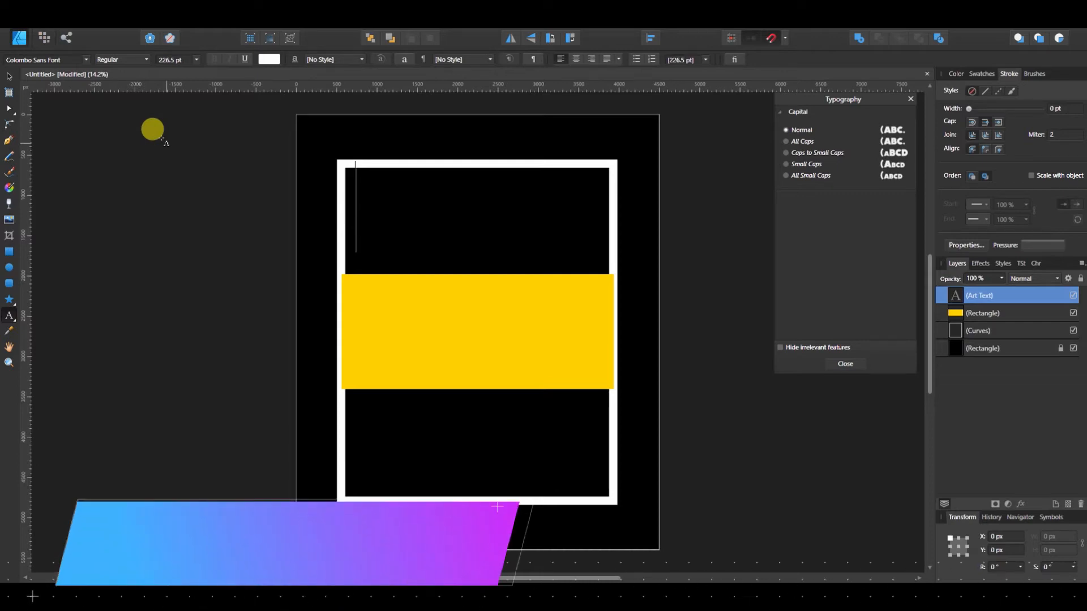
pyautogui.write('PUCK')
pyautogui.press('Escape')
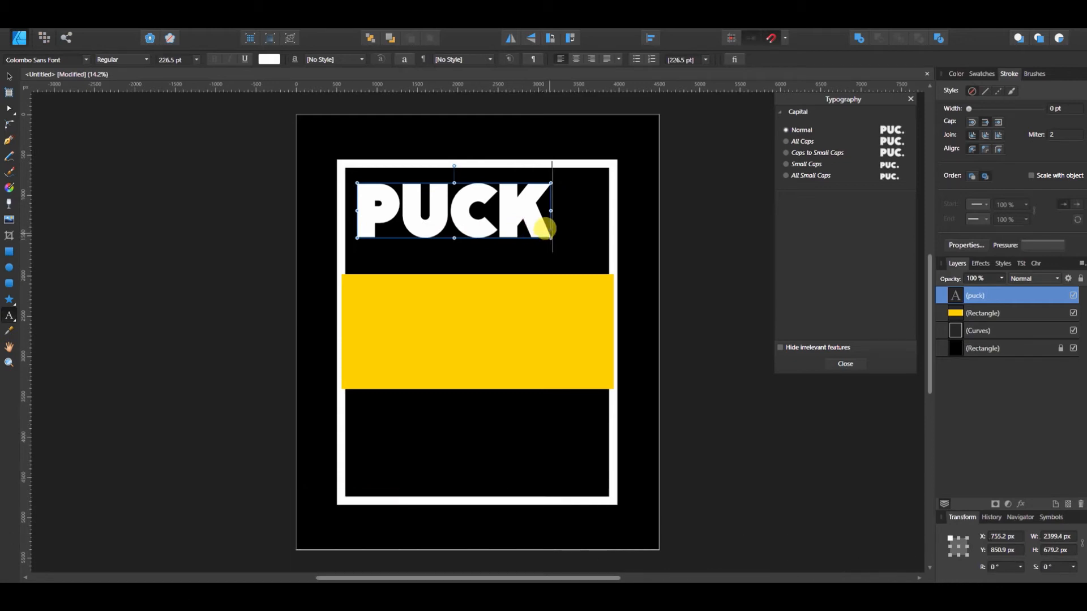
# - Enlarge PUCK proportionally to about 2919 px wide and centre it in the black area above the yellow band
pyautogui.moveTo(550, 237); pyautogui.dragTo(591, 258)
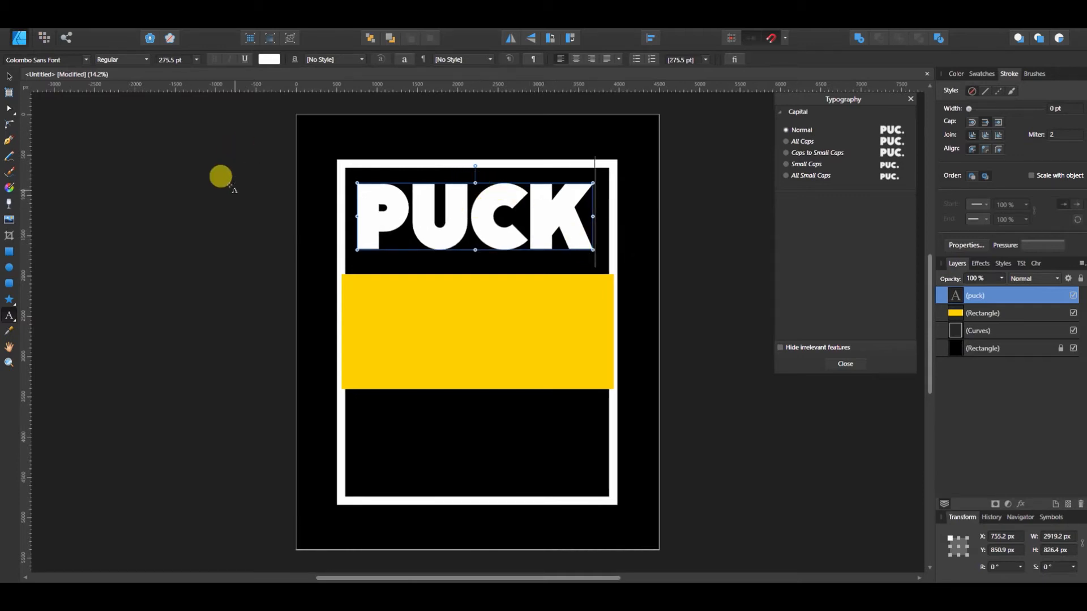
pyautogui.click(10, 76)
pyautogui.moveTo(485, 202); pyautogui.dragTo(487, 208)
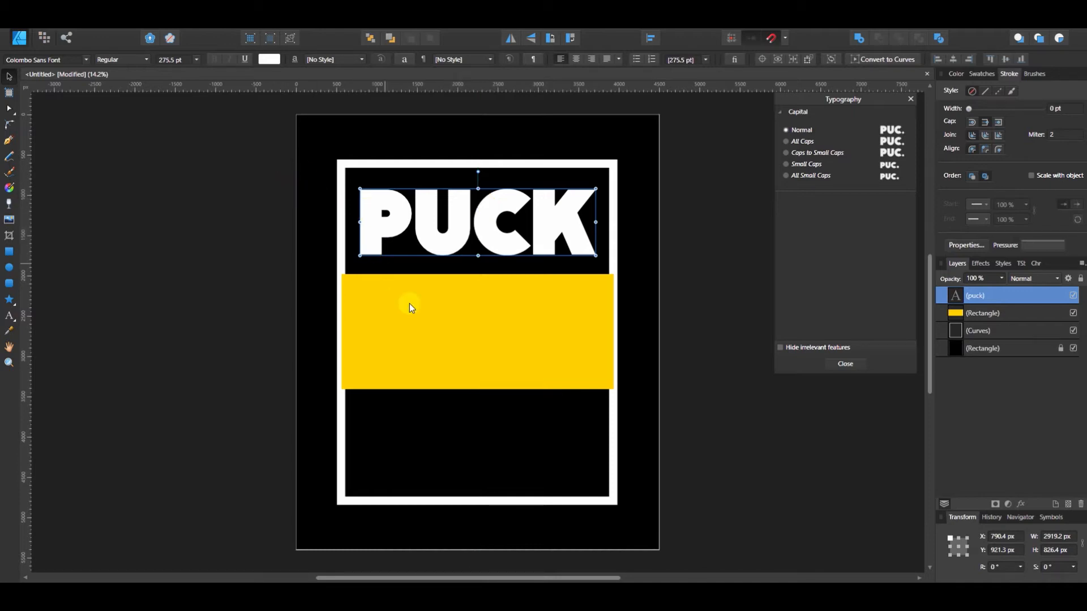
# - Add the artistic text MATTER at 275.5 pt in the black area below the yellow band
pyautogui.click(9, 316)
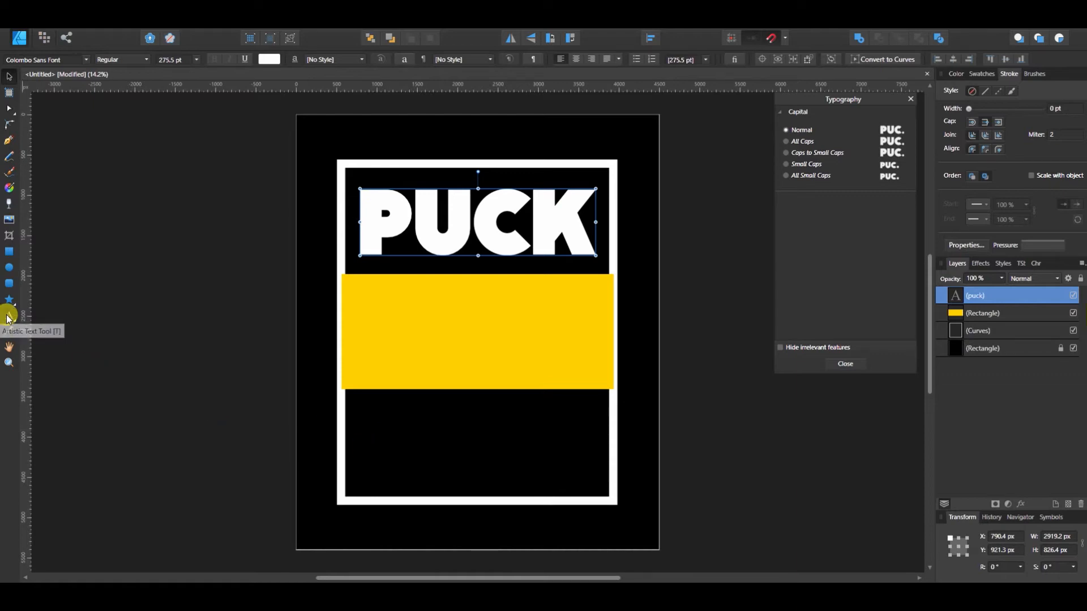
pyautogui.click(353, 443)
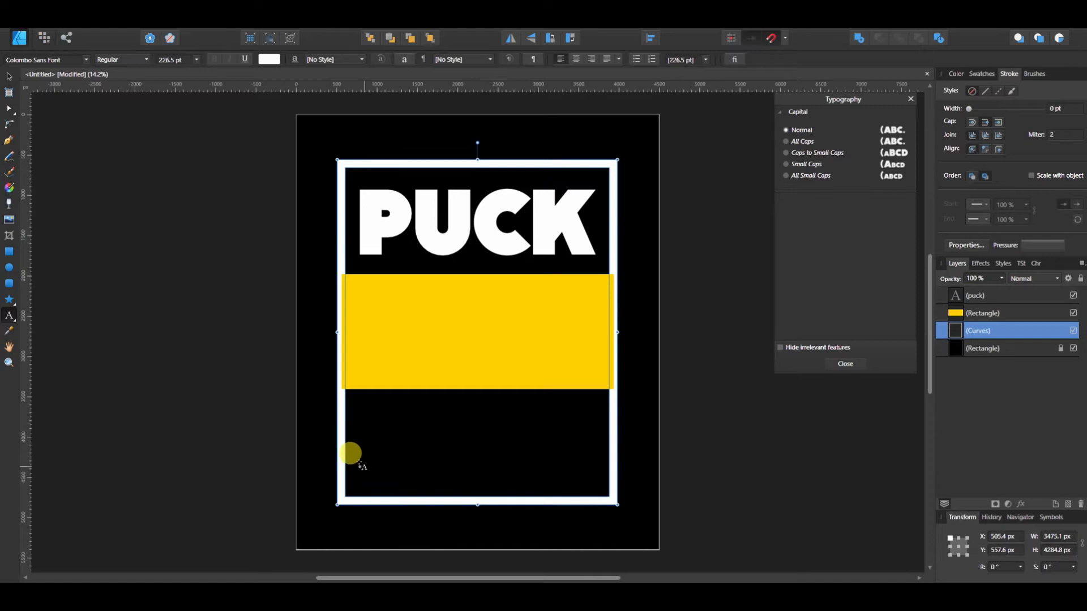
pyautogui.click(360, 463)
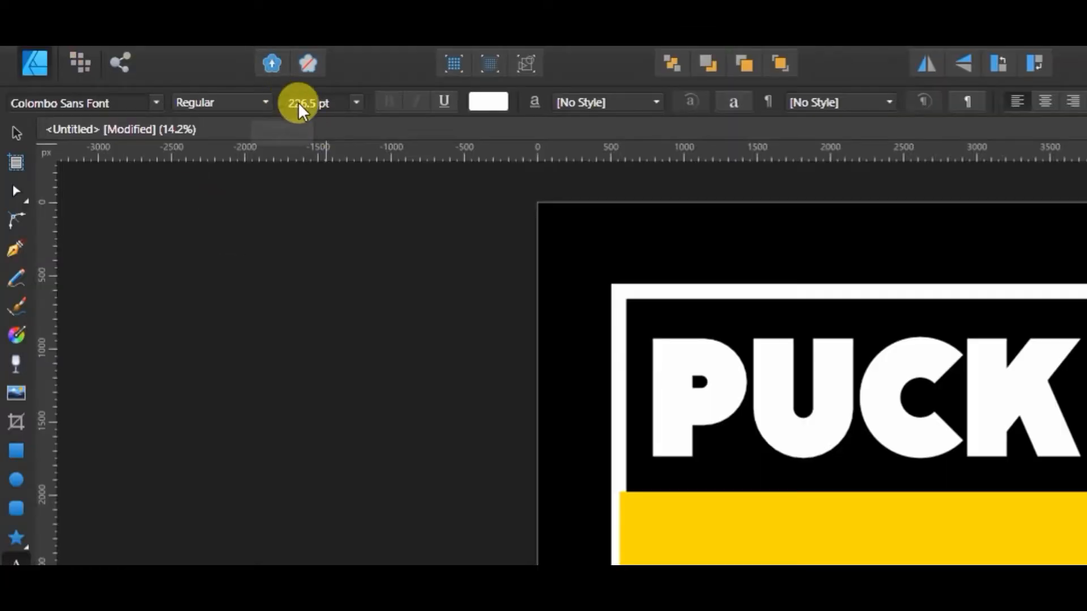
pyautogui.click(301, 103)
pyautogui.write('275.5')
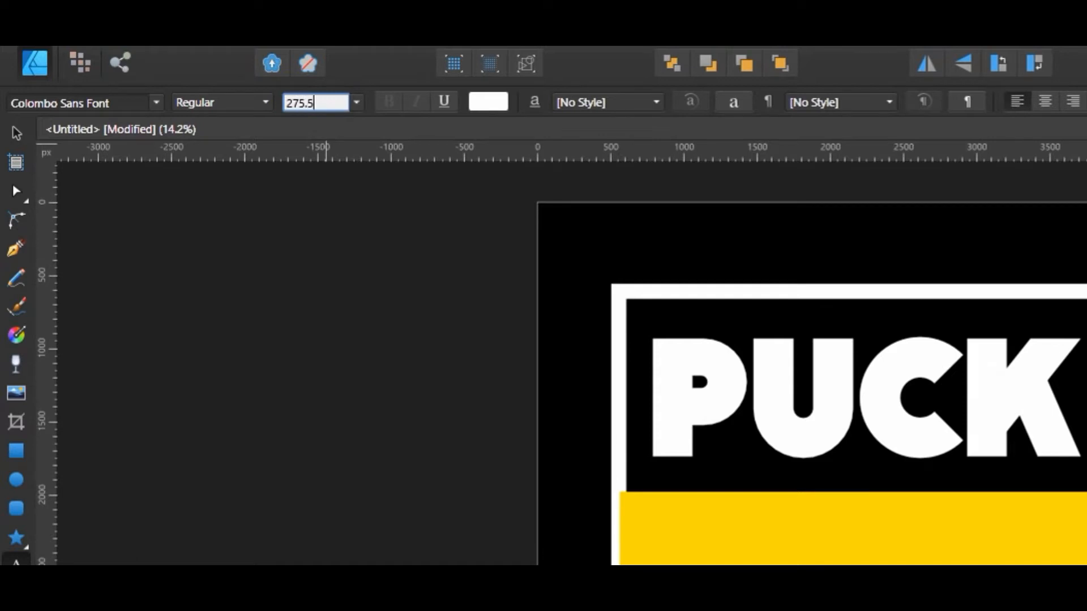
pyautogui.press('Return')
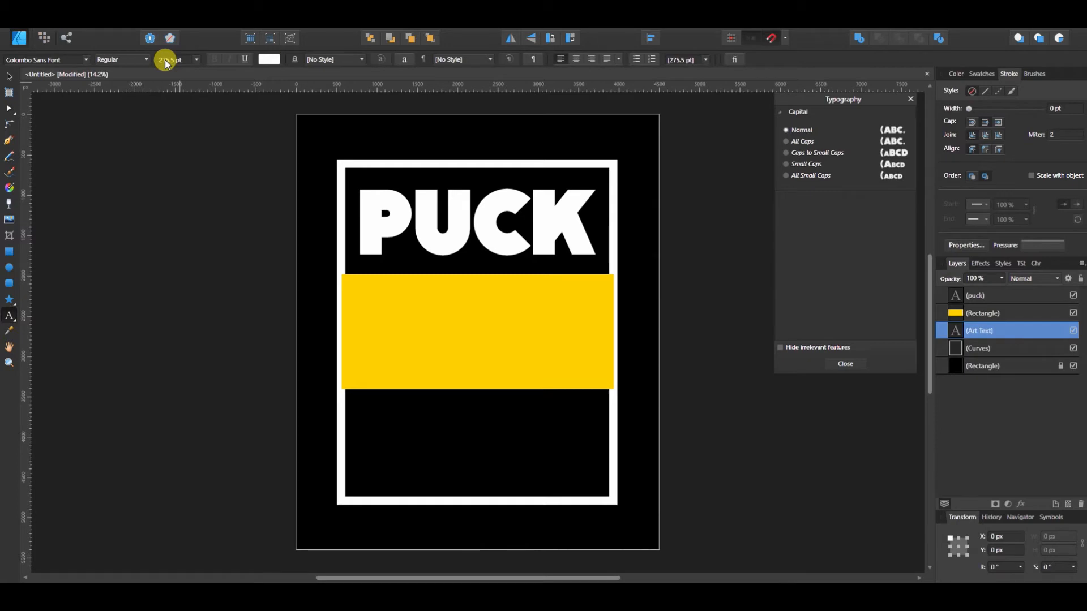
pyautogui.write('matter')
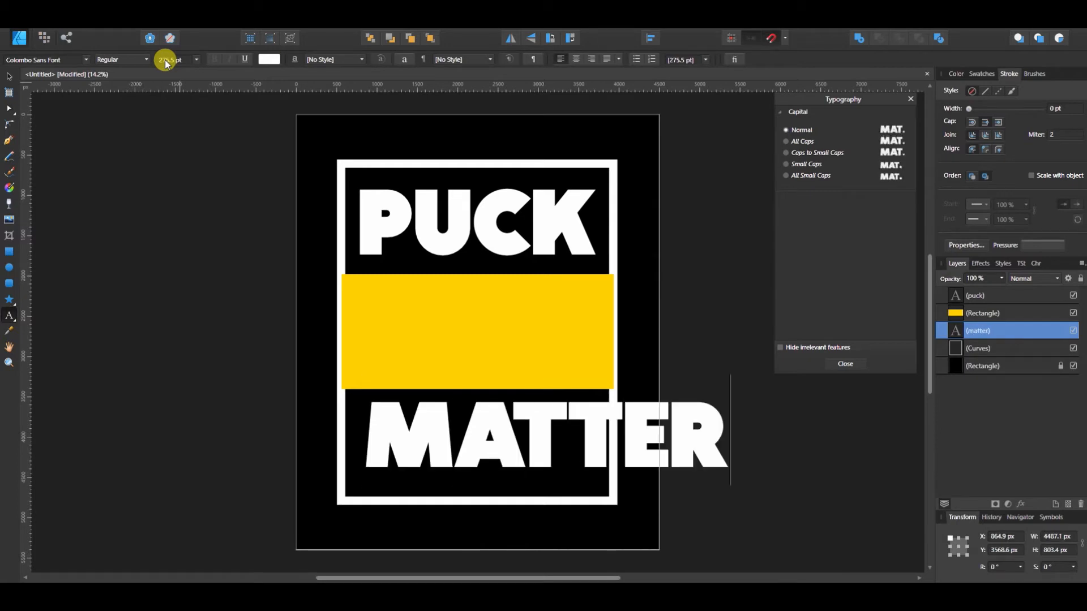
# - Align MATTER's left edge with PUCK and narrow it to PUCK's width, about 2919 px
pyautogui.click(10, 83)
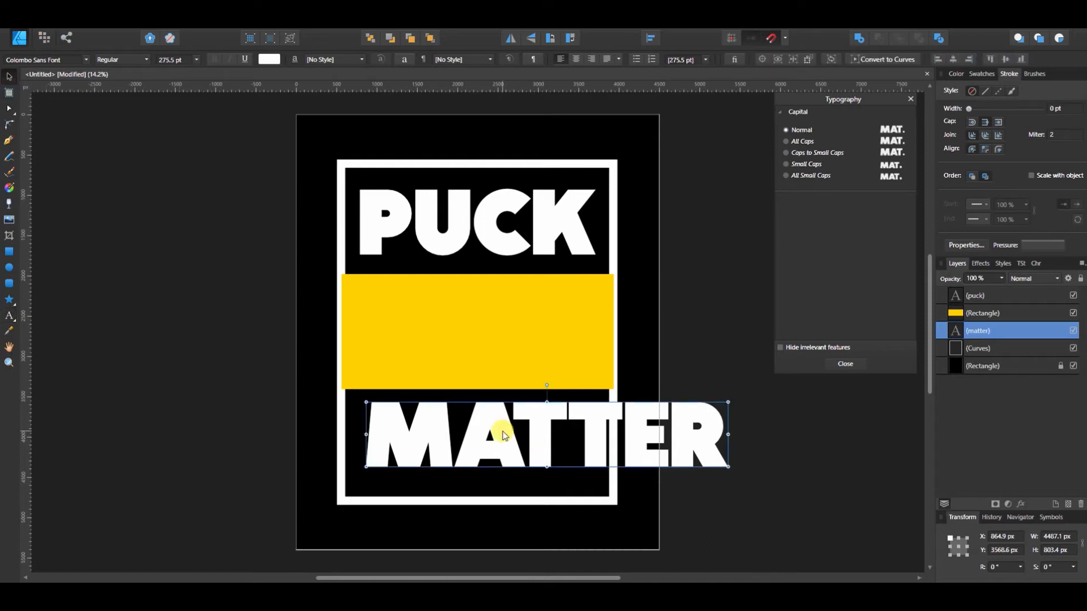
pyautogui.moveTo(504, 434); pyautogui.dragTo(498, 447)
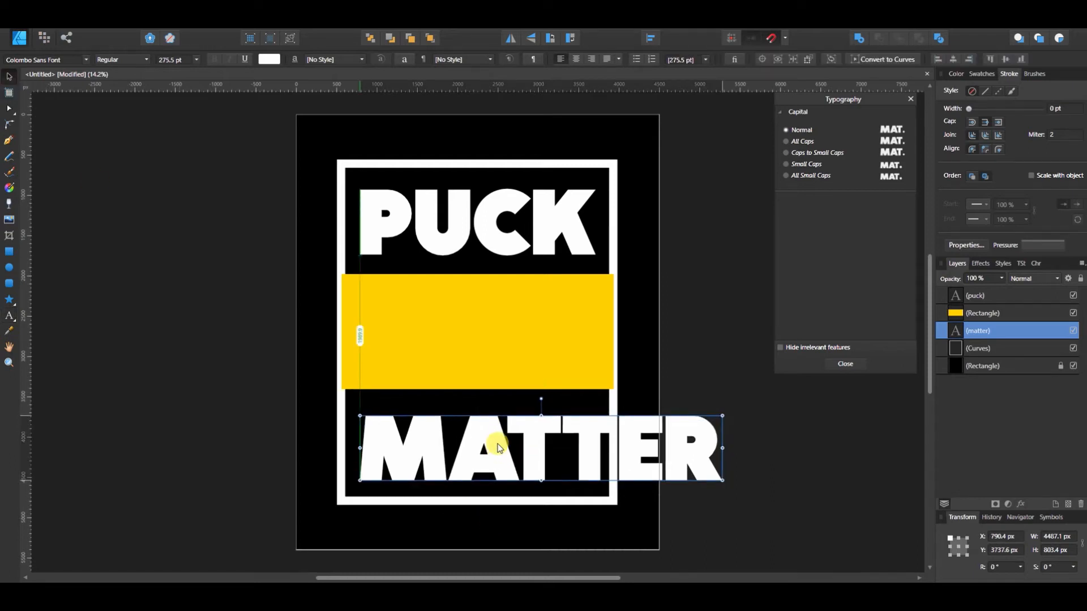
pyautogui.moveTo(721, 455); pyautogui.dragTo(595, 439)
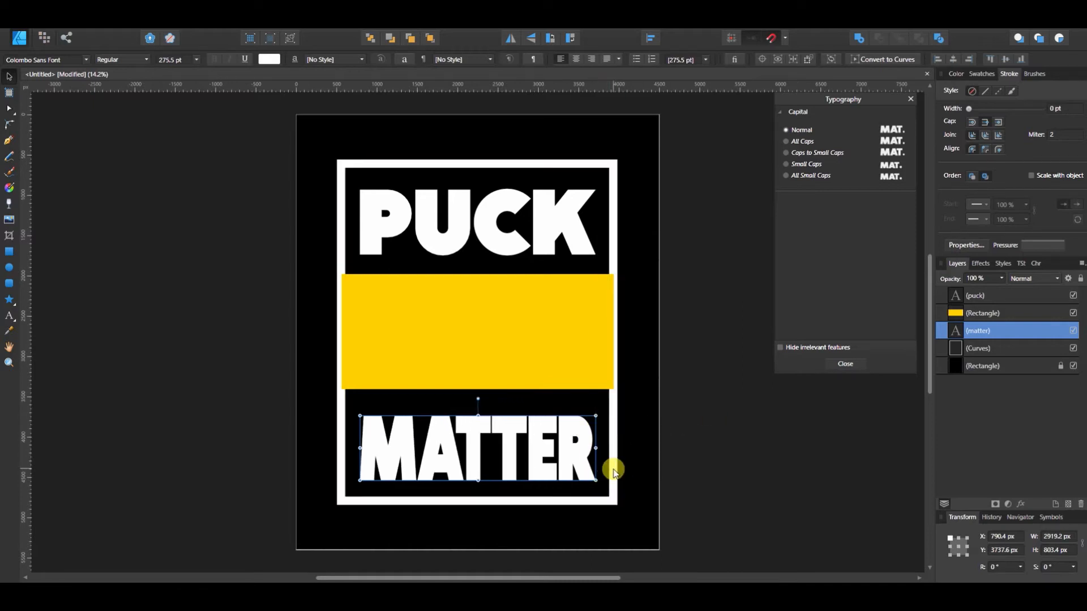
# - Stretch MATTER upward to about 895 px tall, nudge it to the middle of the lower black area and deselect it
pyautogui.moveTo(483, 415); pyautogui.dragTo(484, 410)
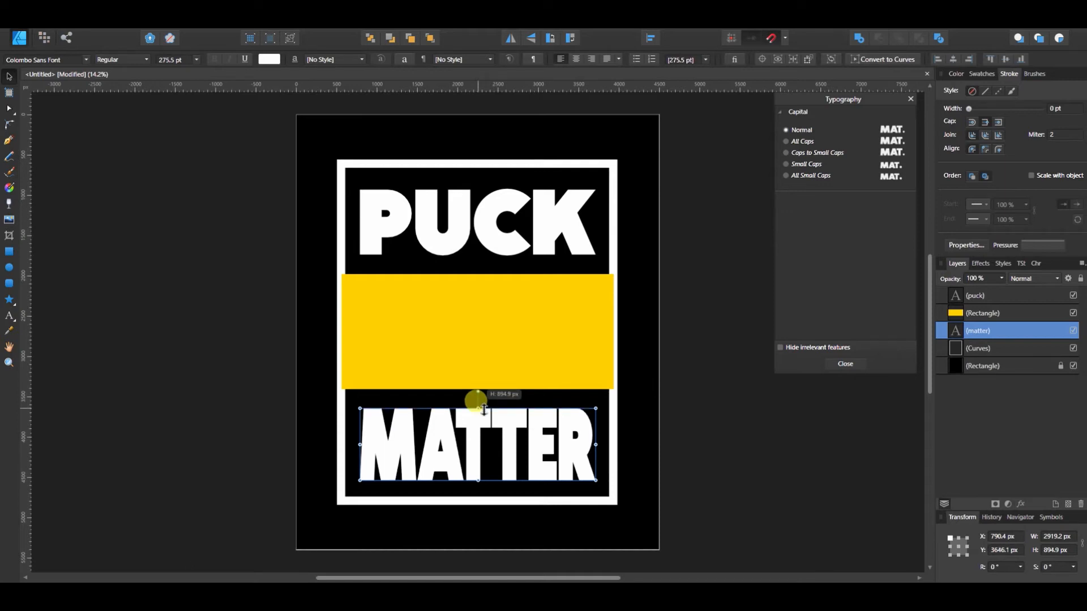
pyautogui.moveTo(484, 410); pyautogui.dragTo(484, 410)
pyautogui.click(492, 446)
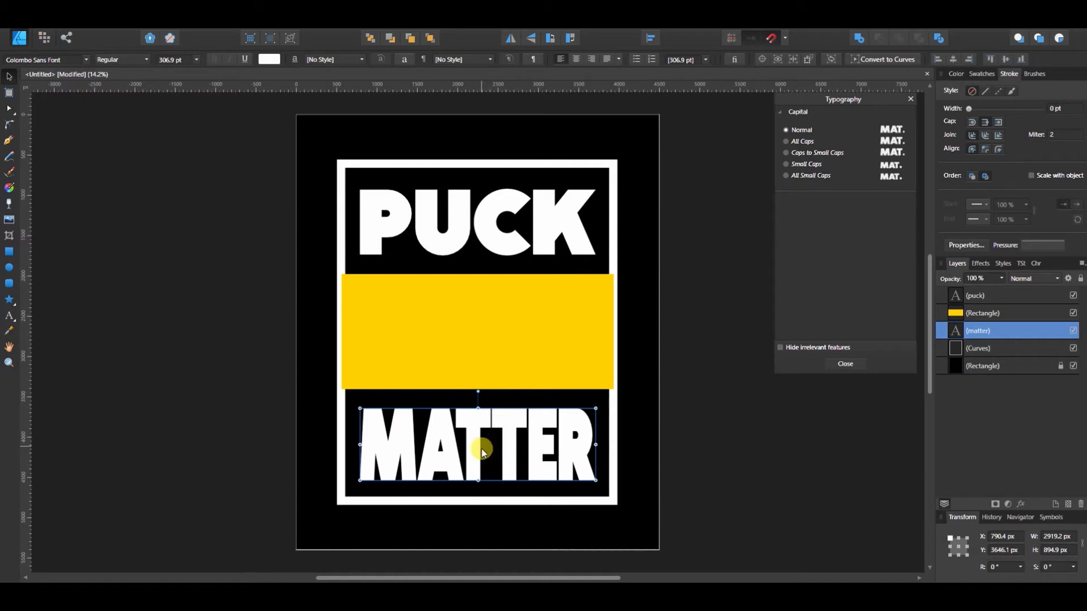
pyautogui.moveTo(475, 447); pyautogui.dragTo(475, 448)
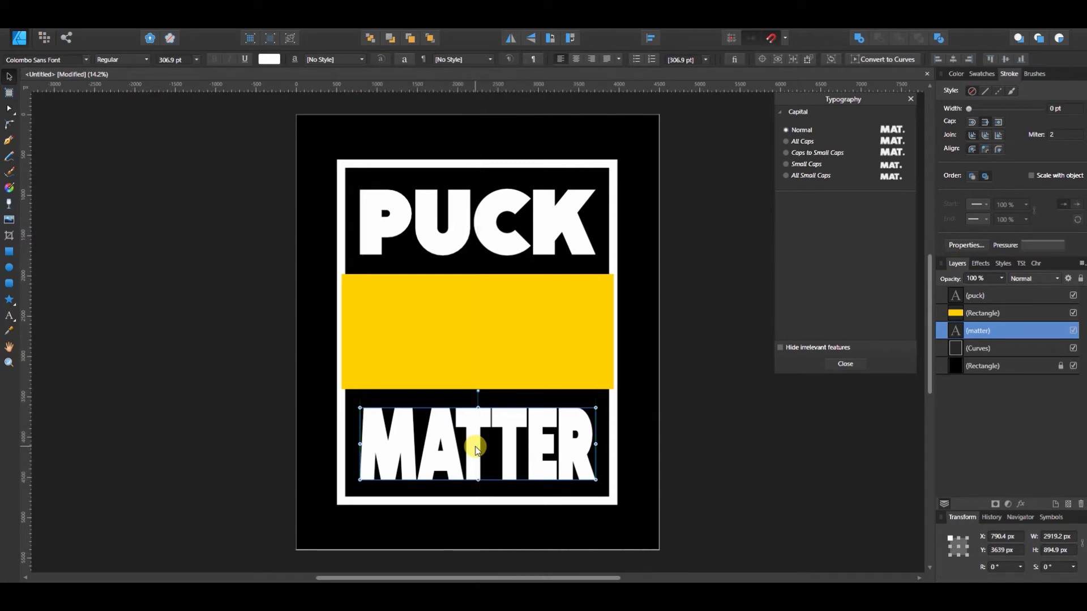
pyautogui.click(198, 376)
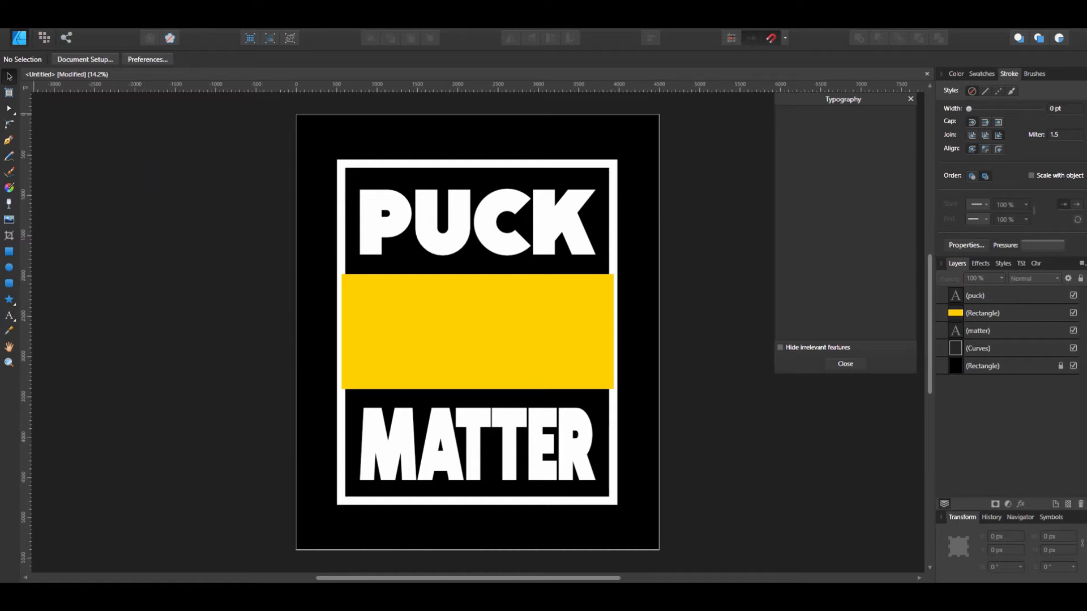
# - Add the artistic text LIVES in Colombo Sans Font at 275.5 pt on the yellow band
pyautogui.click(10, 315)
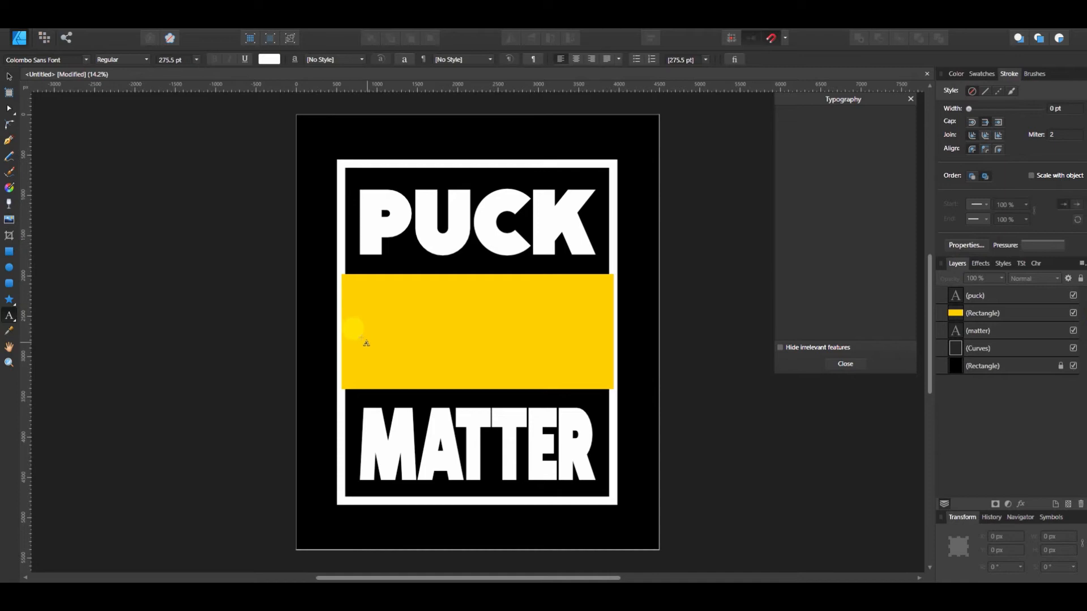
pyautogui.click(366, 342)
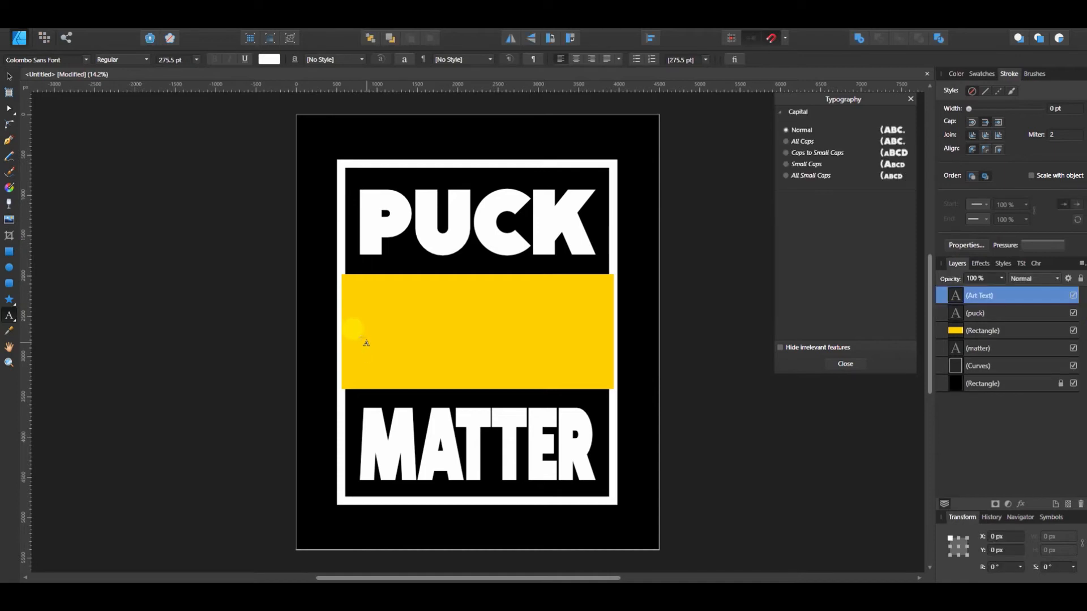
pyautogui.write('liv')
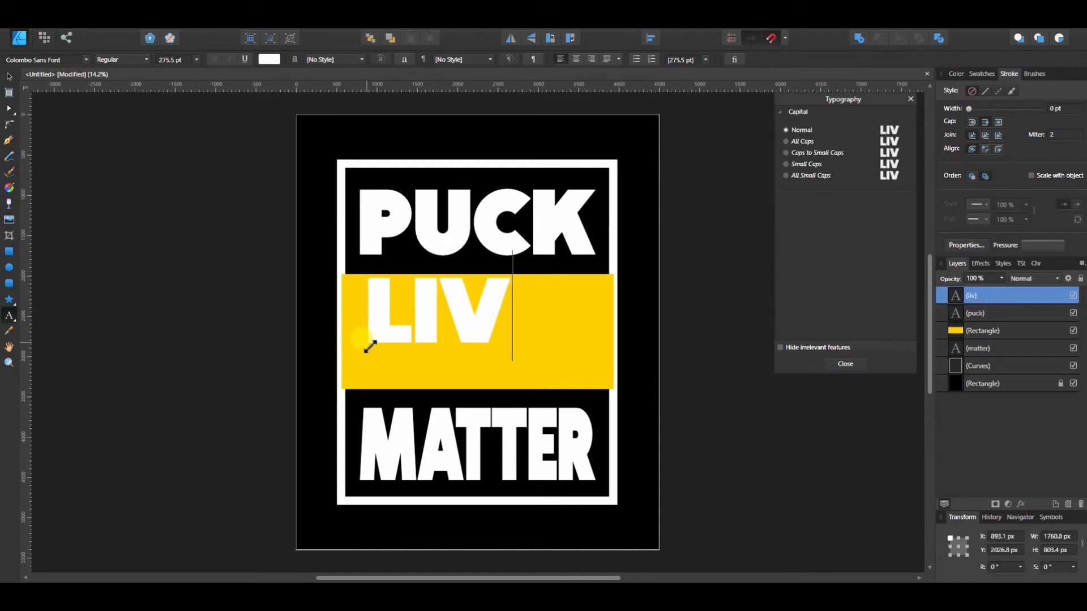
pyautogui.write('es')
pyautogui.press('Escape')
# - Centre LIVES on the yellow band and narrow it from both sides to PUCK's width, about 2919 px
pyautogui.click(7, 76)
pyautogui.click(522, 335)
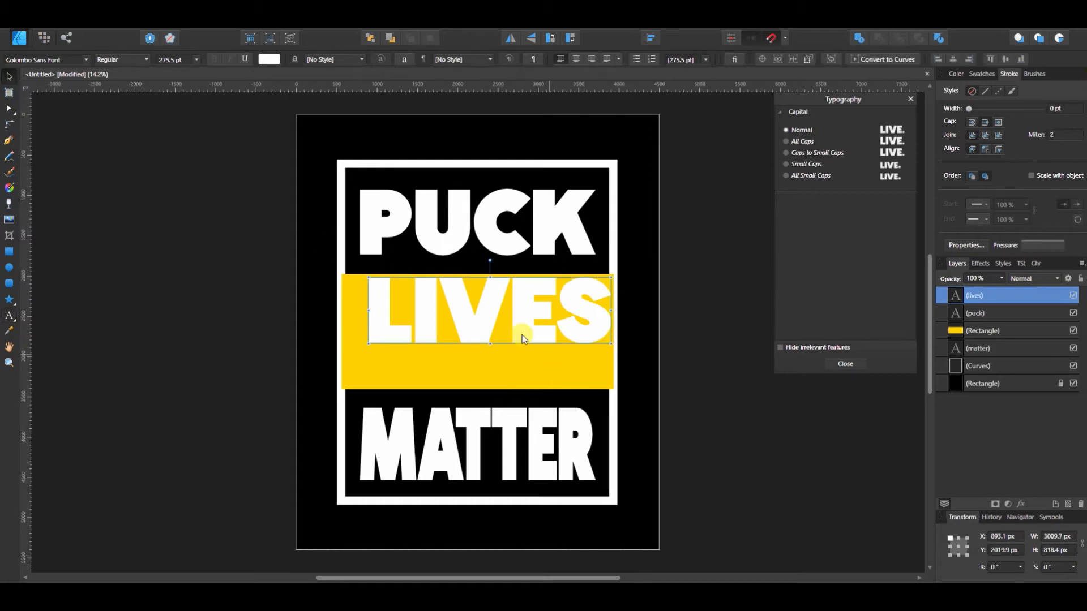
pyautogui.moveTo(488, 316); pyautogui.dragTo(475, 337)
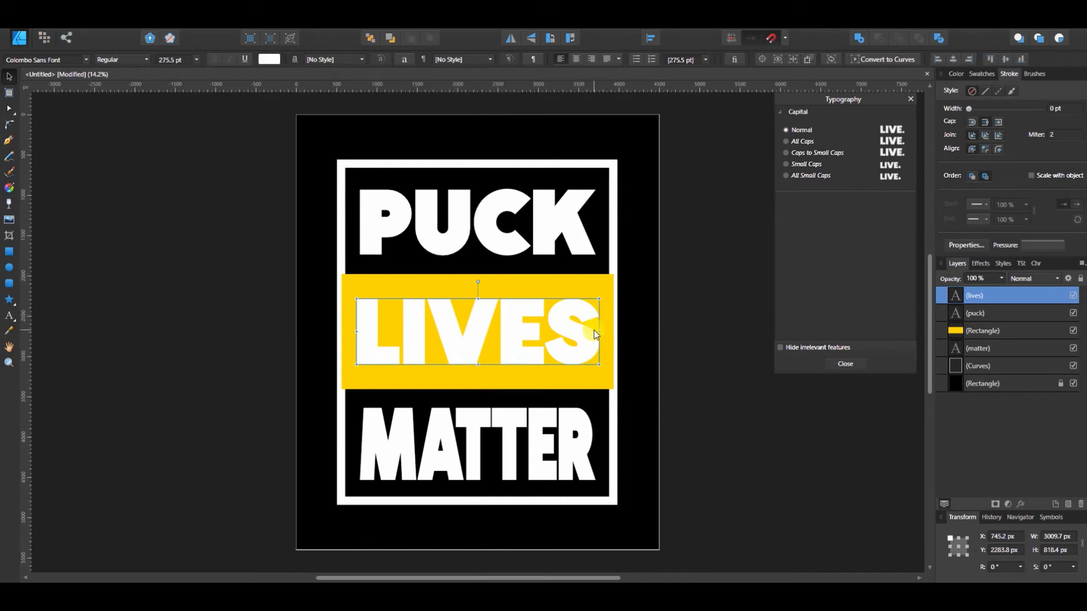
pyautogui.moveTo(598, 332); pyautogui.dragTo(595, 332)
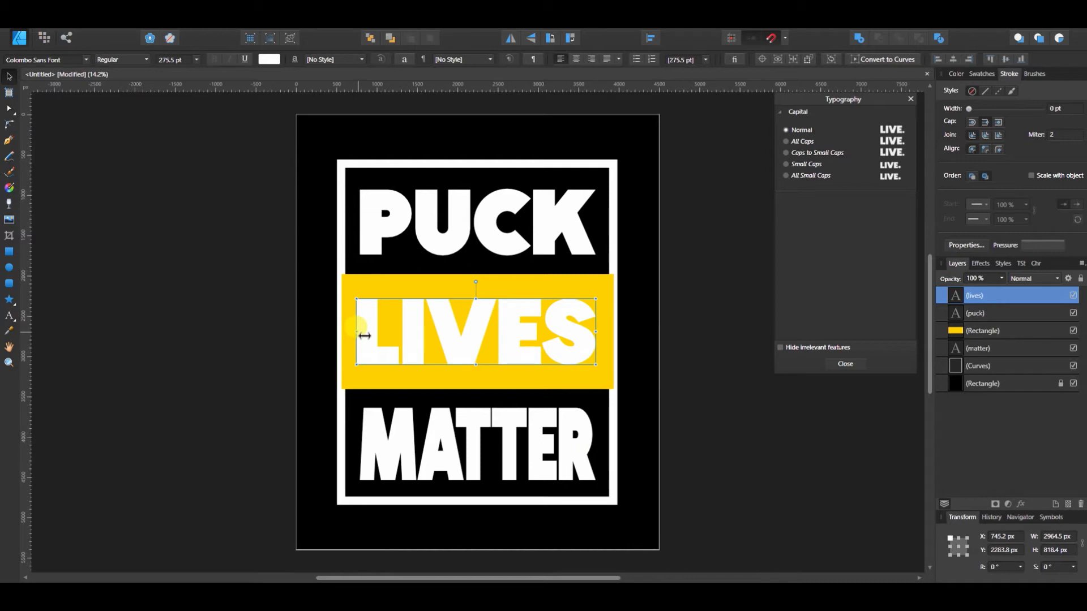
pyautogui.moveTo(364, 336); pyautogui.dragTo(368, 334)
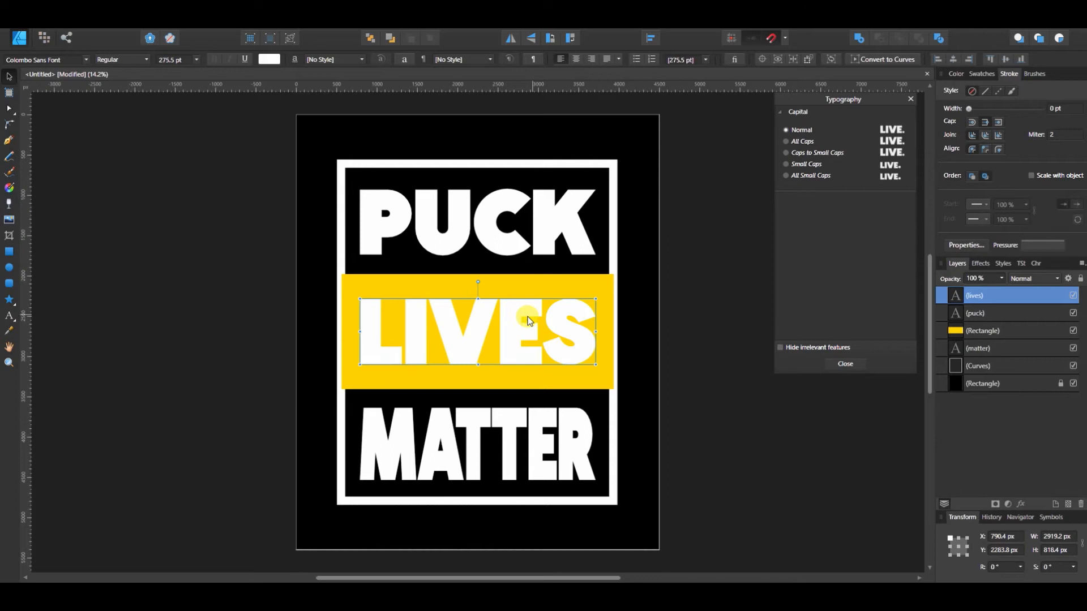
# - Widen the kerning between the letters V and E in LIVES
pyautogui.click(9, 316)
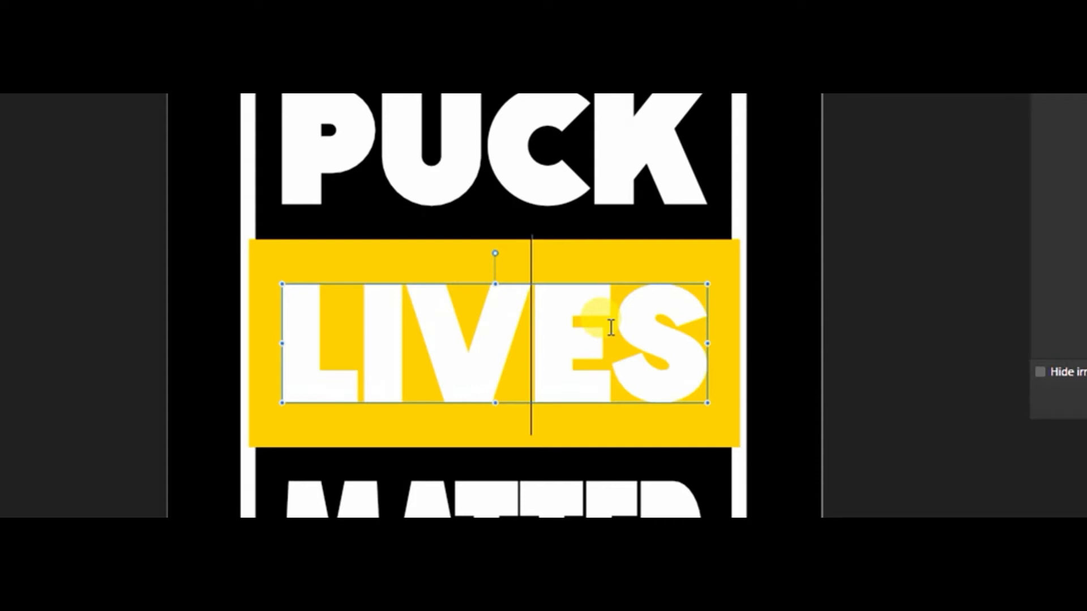
pyautogui.hotkey('alt', 'Right')
pyautogui.hotkey('alt', 'Right')
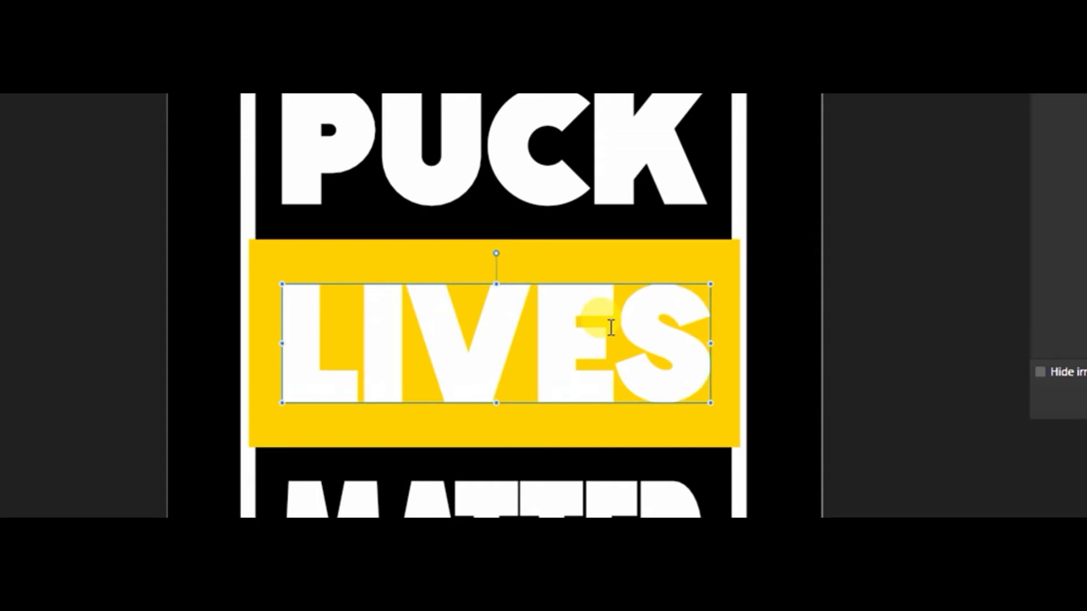
# - Fine-tune the kerning between V and E in LIVES and narrow the text to about 2919 px wide
pyautogui.hotkey('alt', 'Left')
pyautogui.press('ctrl')
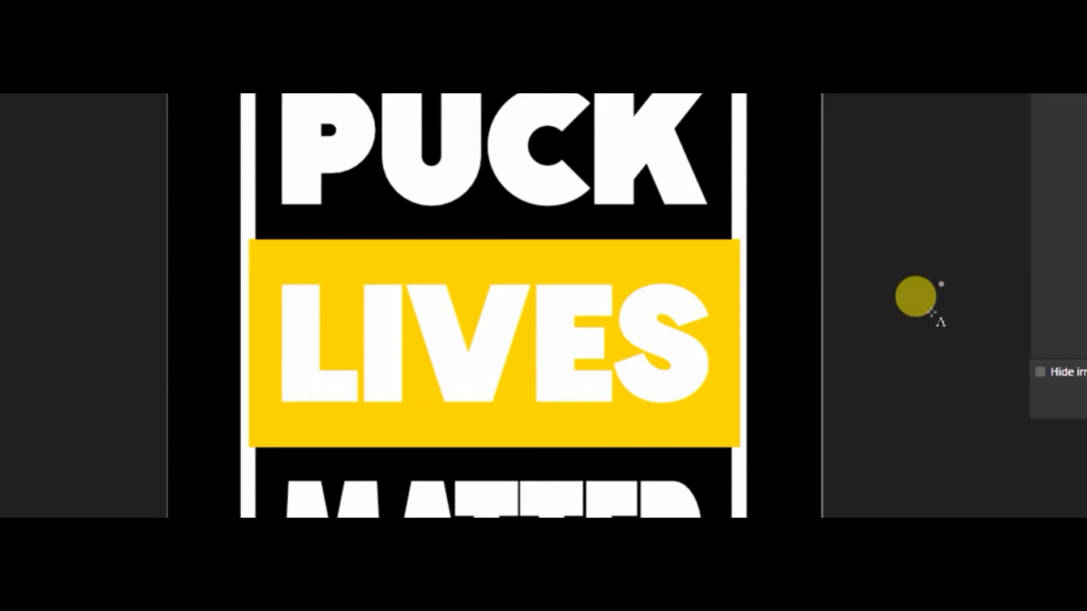
pyautogui.click(533, 345)
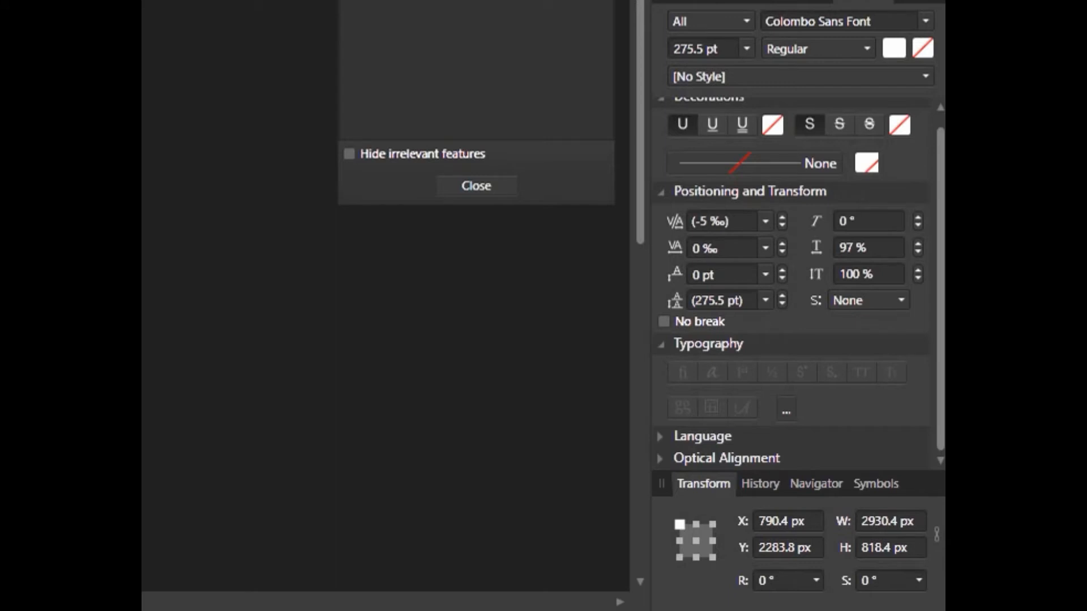
pyautogui.hotkey('alt', 'Left')
pyautogui.hotkey('alt', 'Right')
pyautogui.hotkey('alt', 'Left')
pyautogui.hotkey('alt', 'Right')
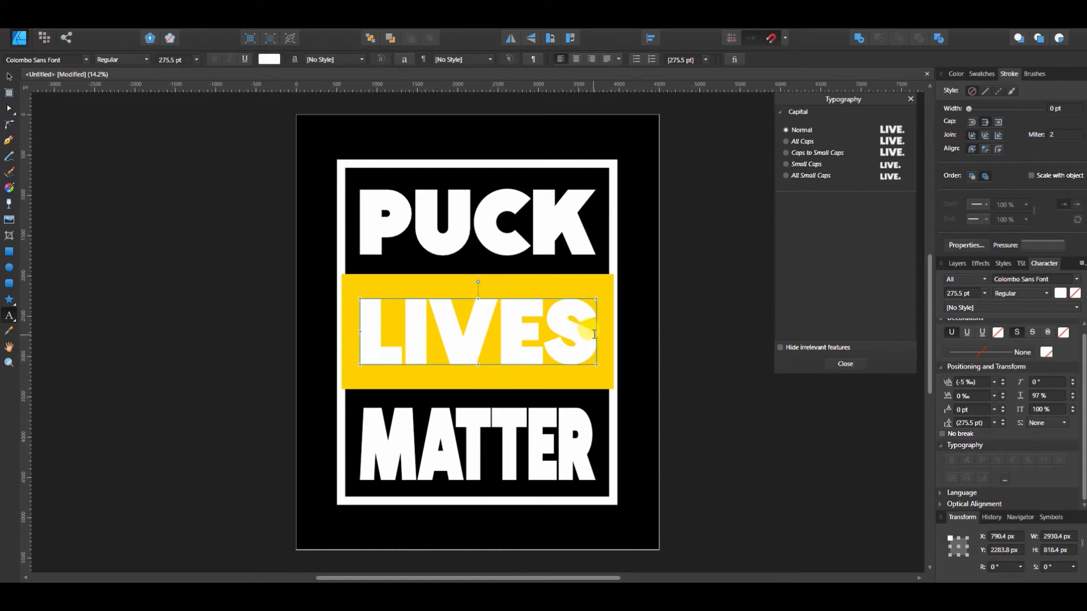
pyautogui.moveTo(599, 335); pyautogui.dragTo(599, 330)
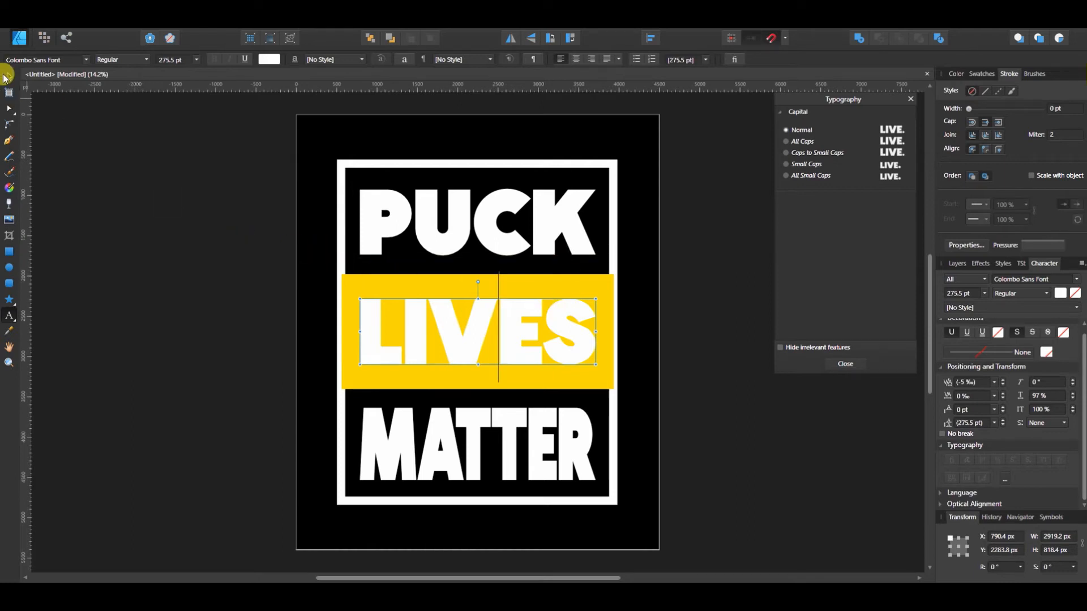
# - Convert the LIVES text to curves and ungroup it into separate letters
pyautogui.click(9, 78)
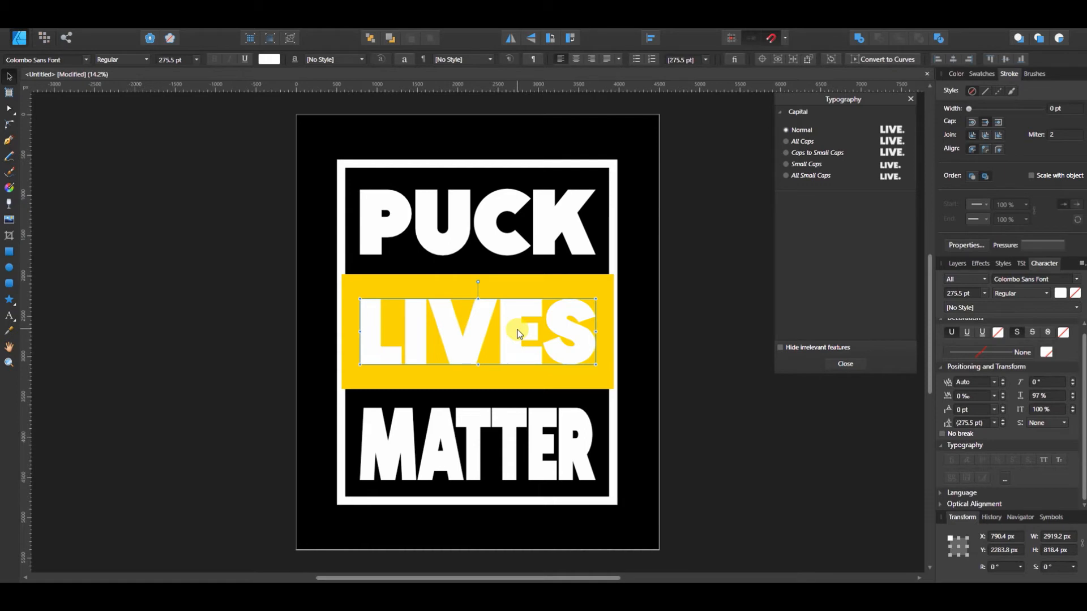
pyautogui.click(886, 61)
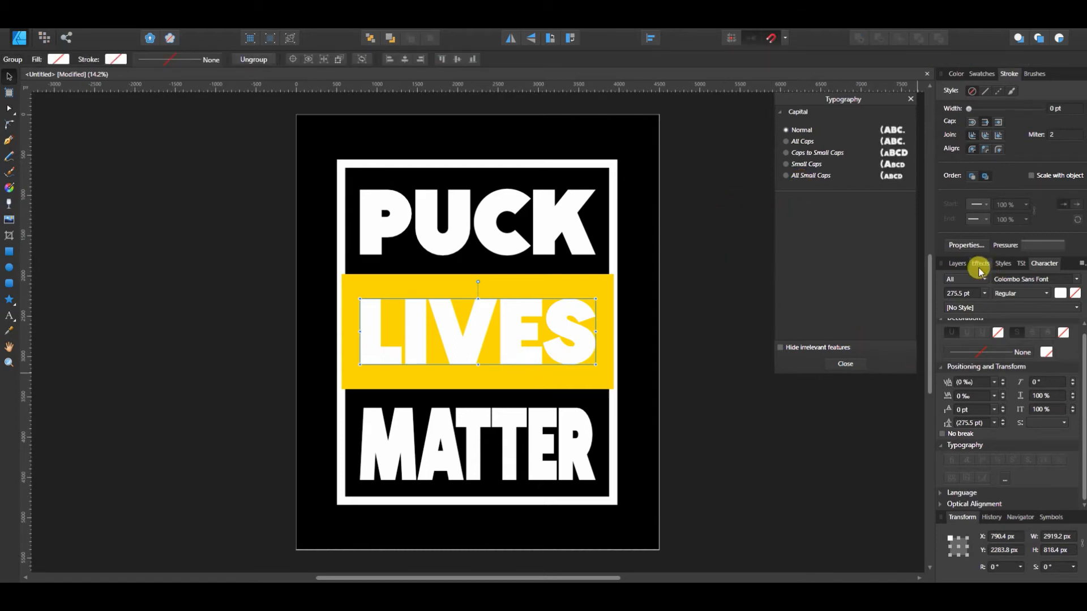
pyautogui.click(956, 264)
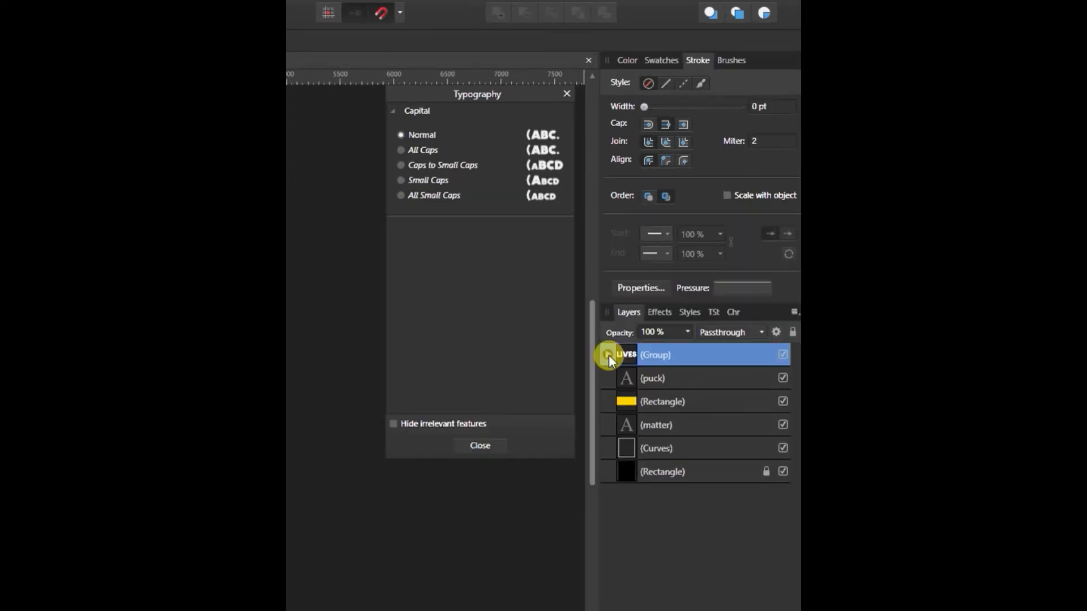
pyautogui.rightClick(698, 356)
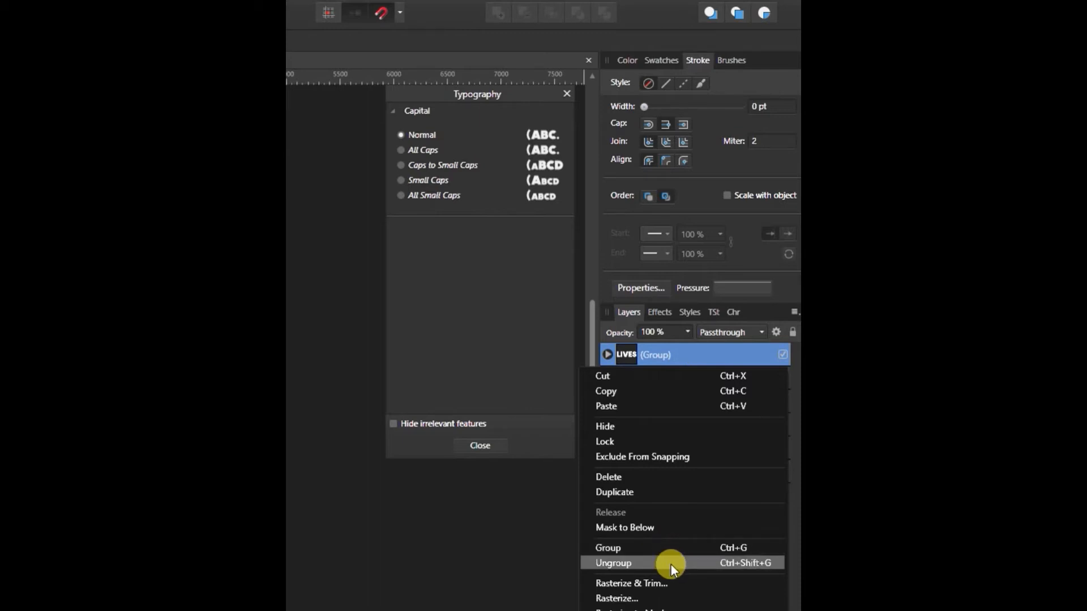
pyautogui.click(739, 561)
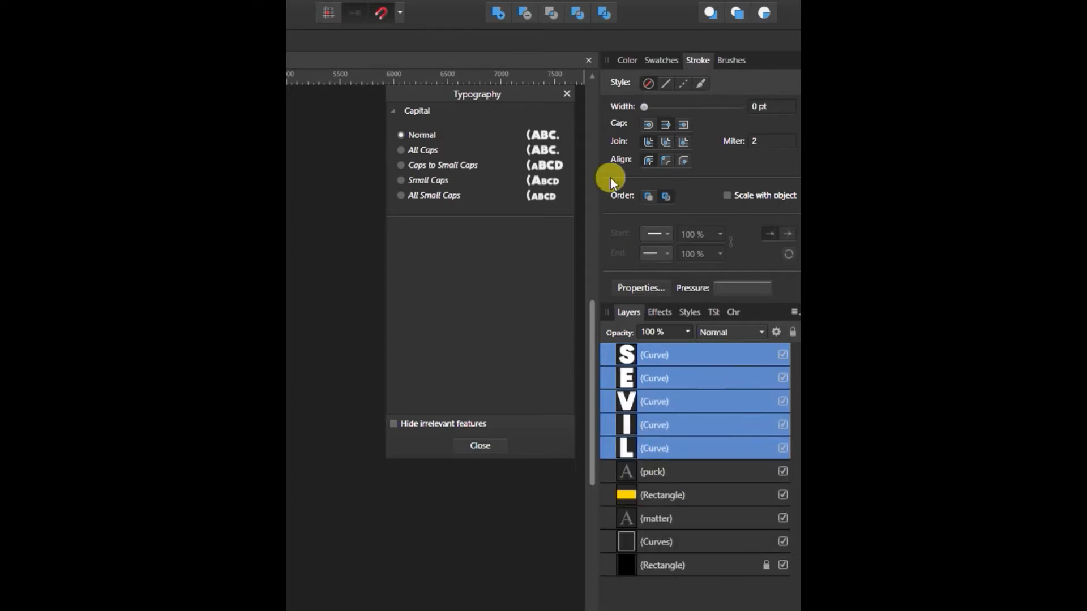
# - Combine the five LIVES letters into one object with Add and subtract it from the yellow rectangle
pyautogui.click(498, 13)
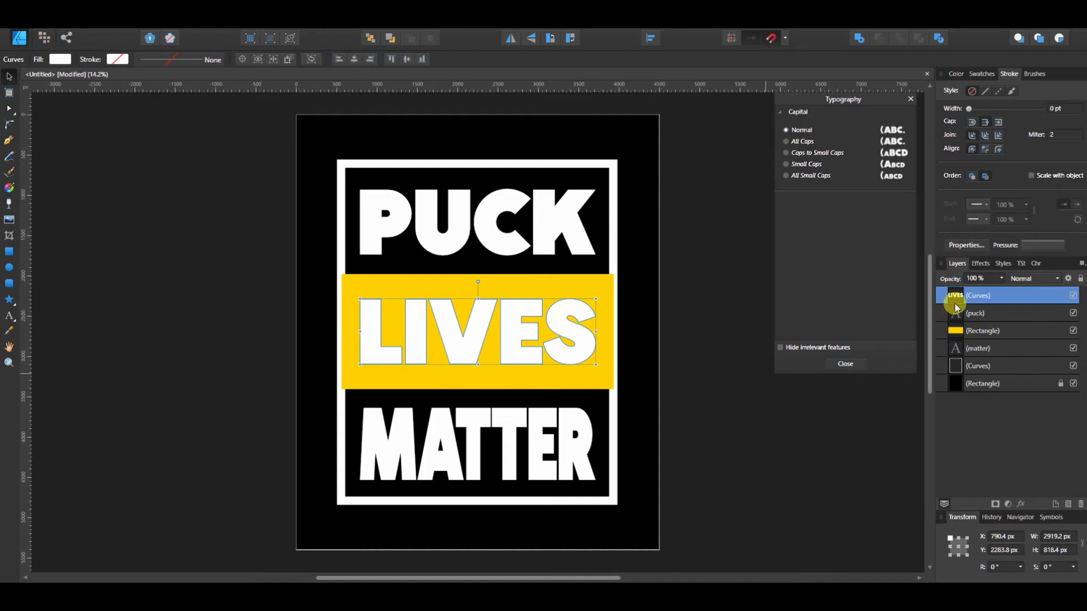
pyautogui.keyDown('ctrl'); pyautogui.click(981, 331); pyautogui.keyUp('ctrl')
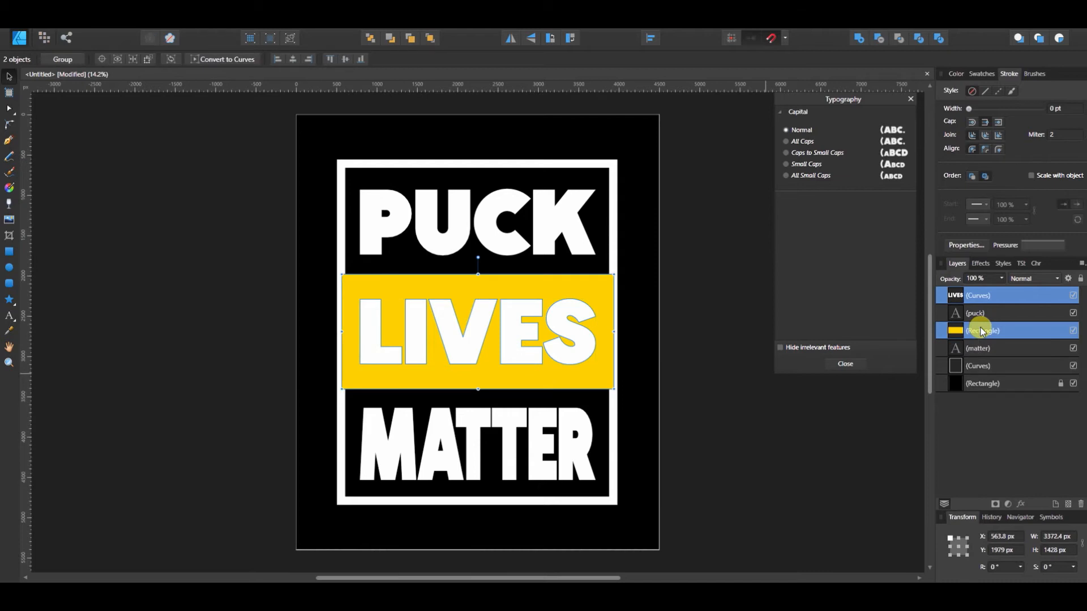
pyautogui.click(878, 39)
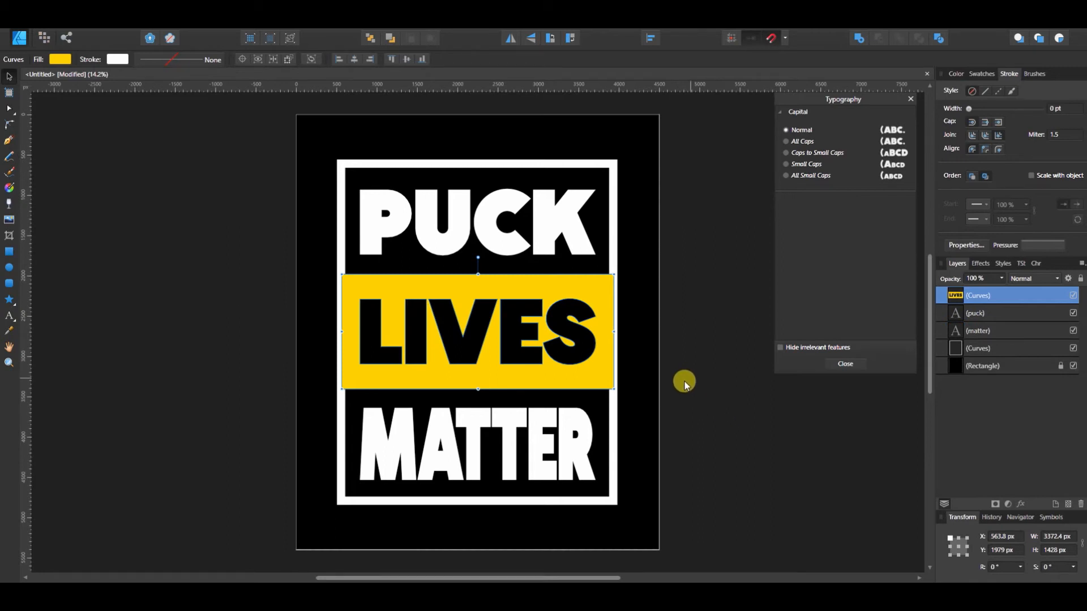
# - Test the LIVES cut-out by trying pink on the locked black background rectangle, clearing the stray stroke and undoing the pink fill
pyautogui.click(1012, 366)
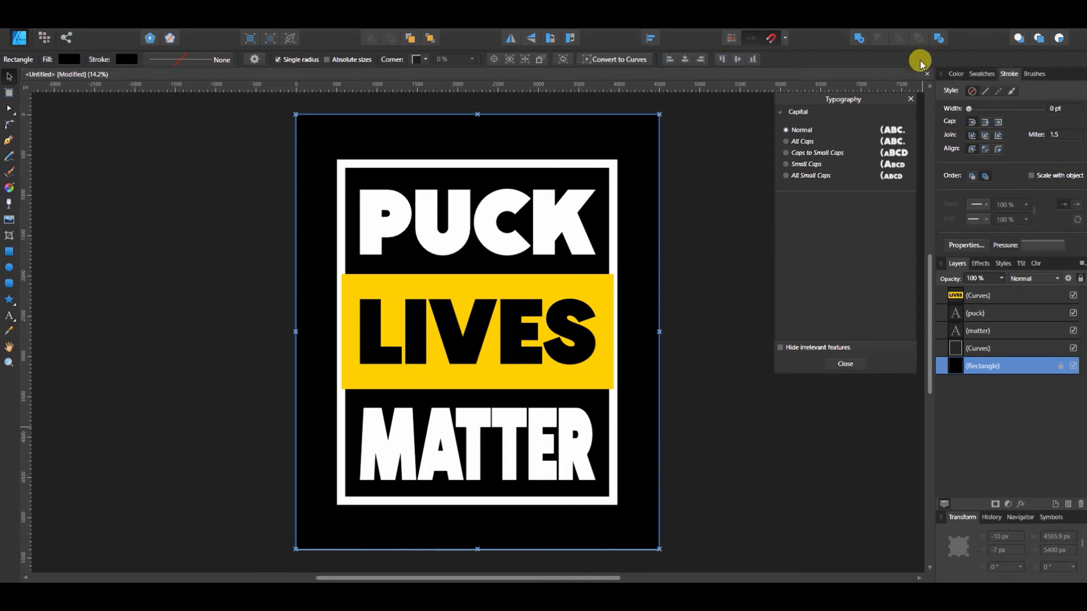
pyautogui.click(981, 75)
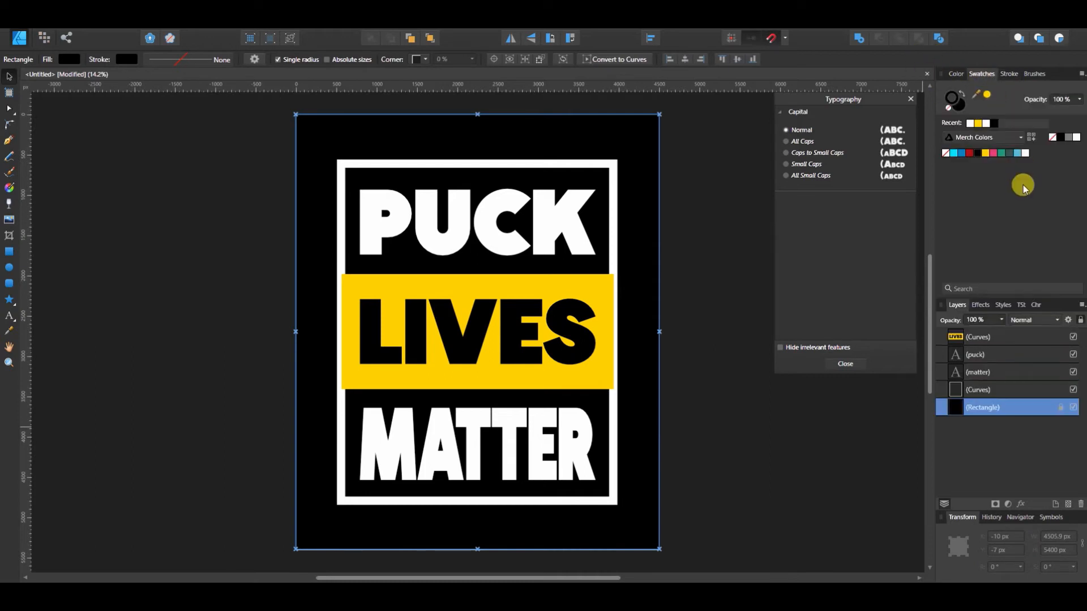
pyautogui.click(991, 154)
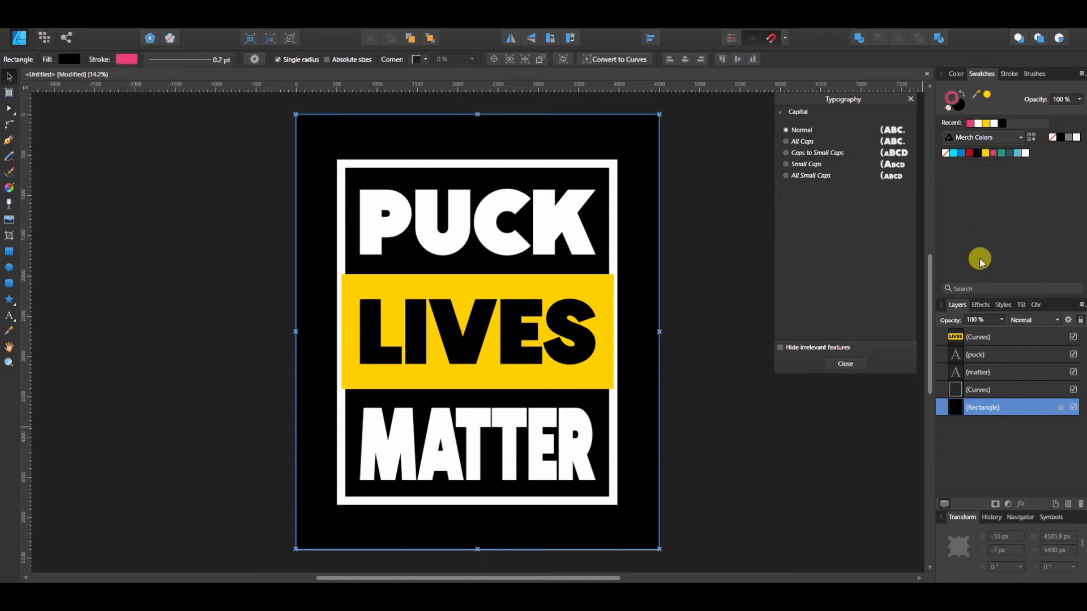
pyautogui.click(948, 108)
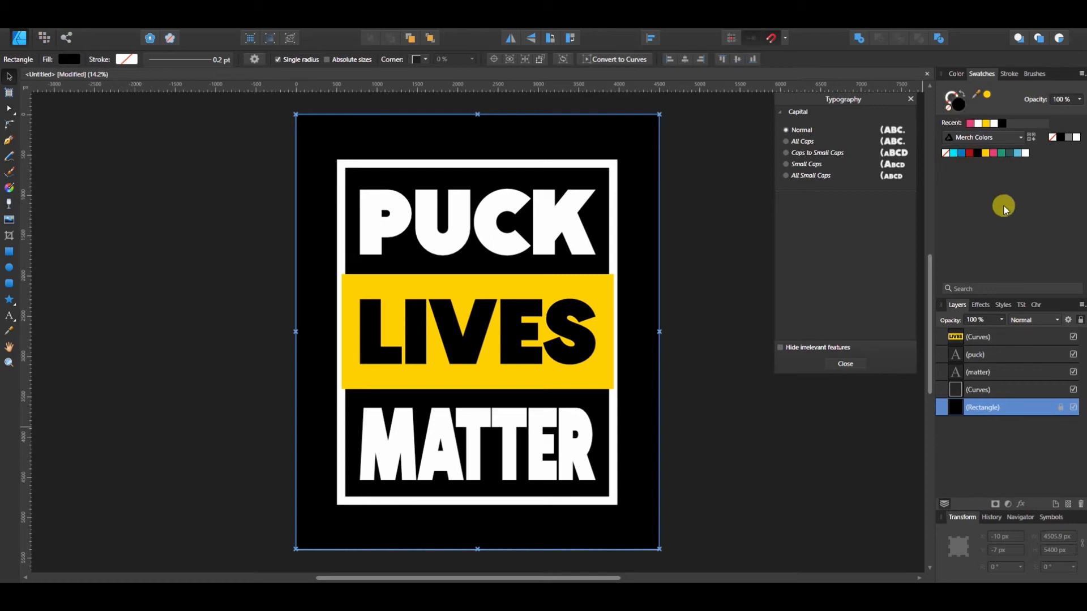
pyautogui.click(994, 154)
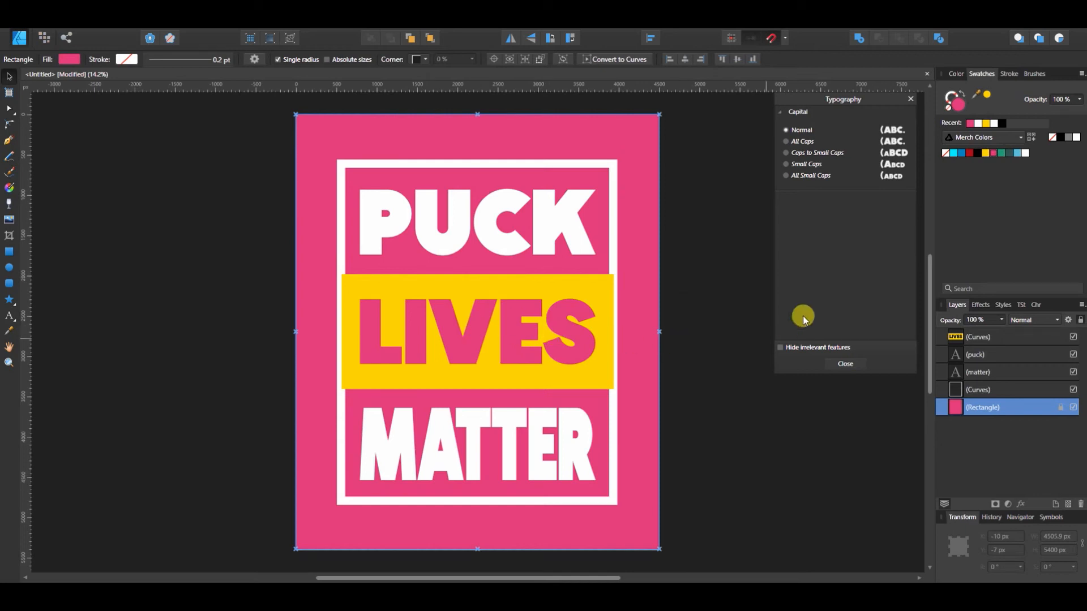
pyautogui.hotkey('ctrl', 'z')
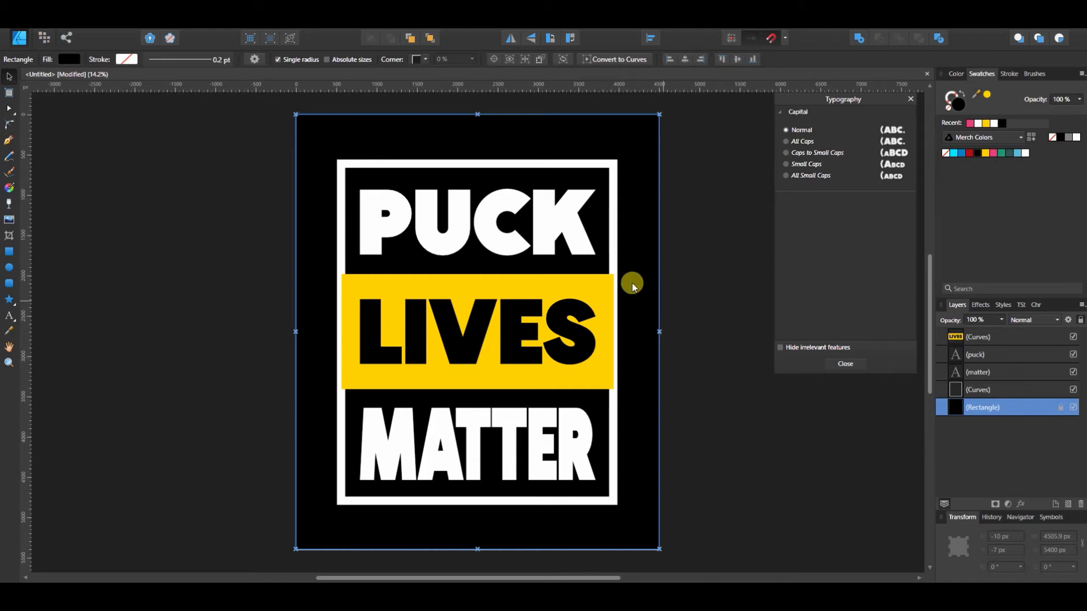
# - Draw a closed four-sided Pen shape, about 2120 by 1700 px, around ES on the yellow band, with its left edge along V's right slant
pyautogui.click(9, 141)
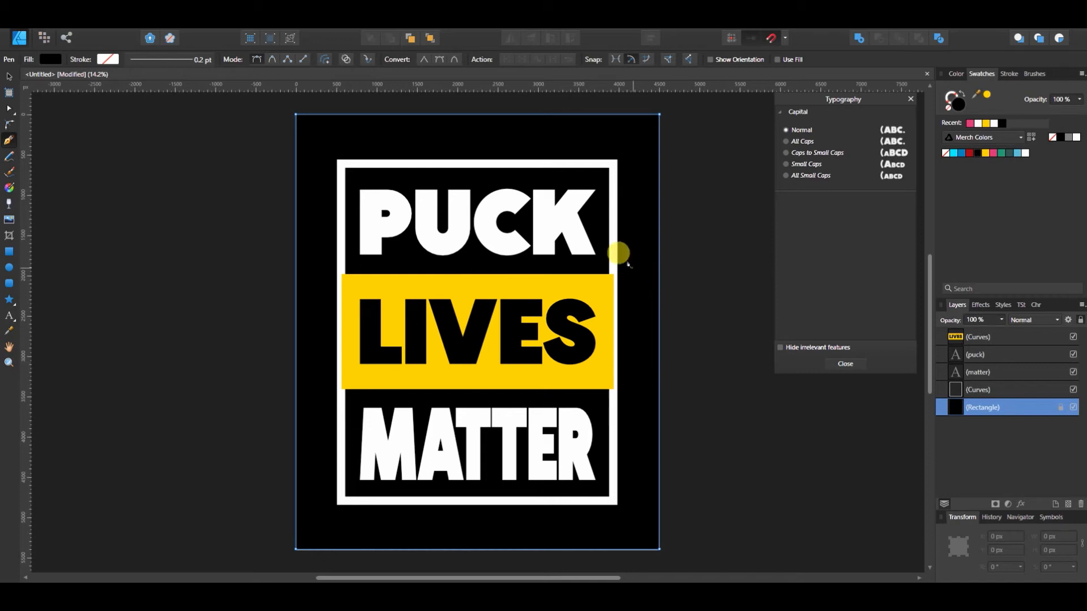
pyautogui.scroll(3, 631, 265)
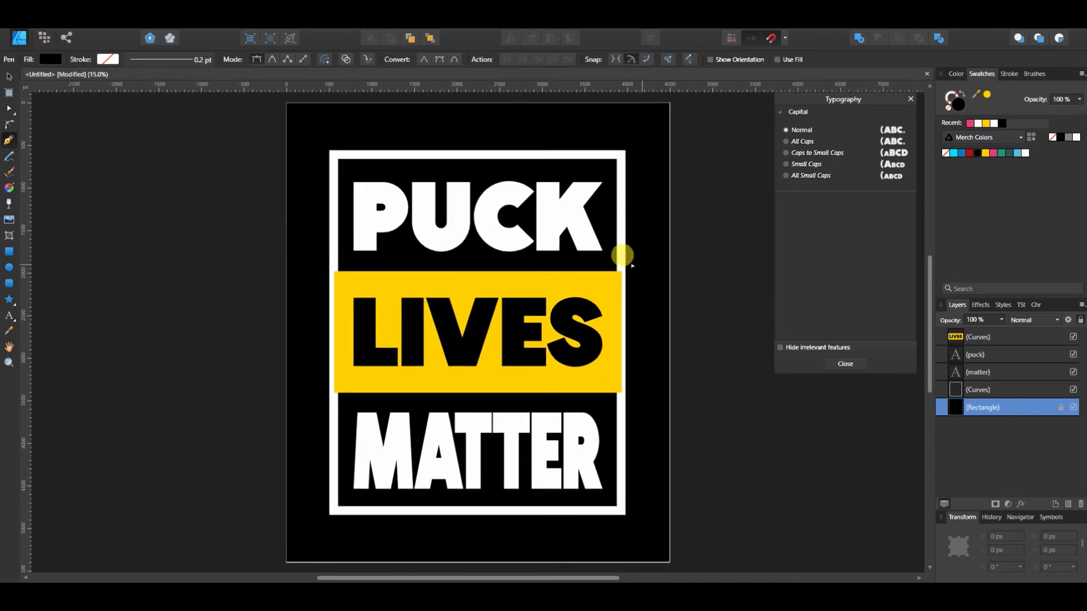
pyautogui.scroll(2, 631, 265)
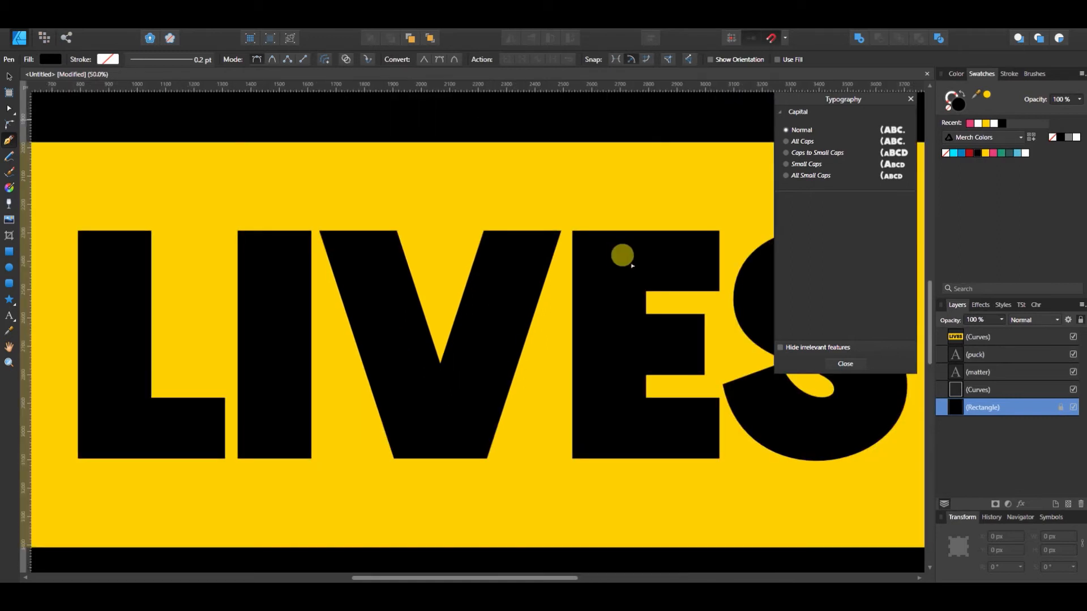
pyautogui.scroll(-2, 627, 263)
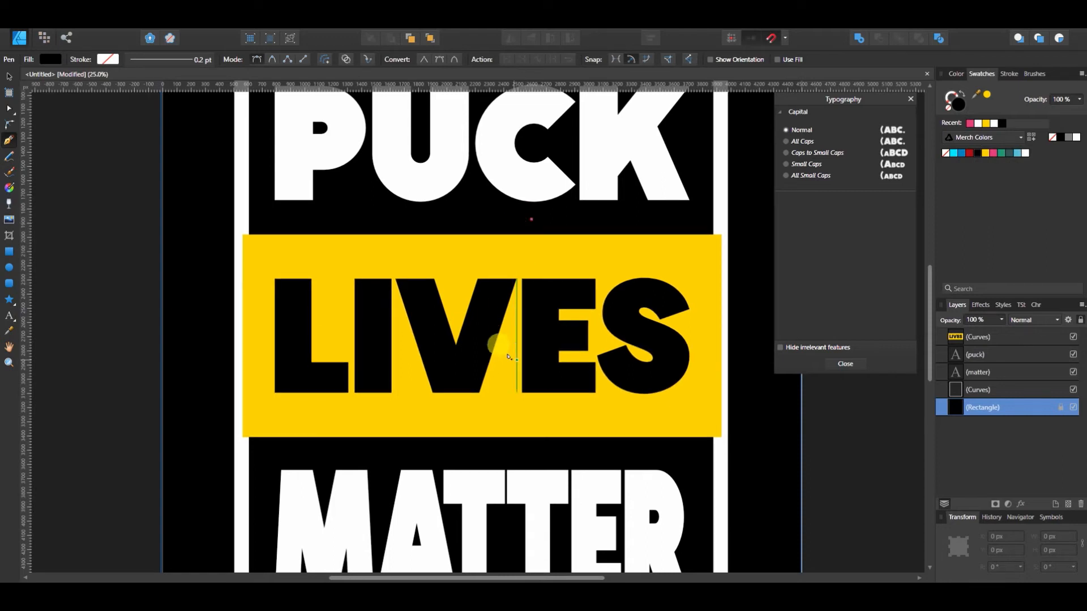
pyautogui.click(462, 448)
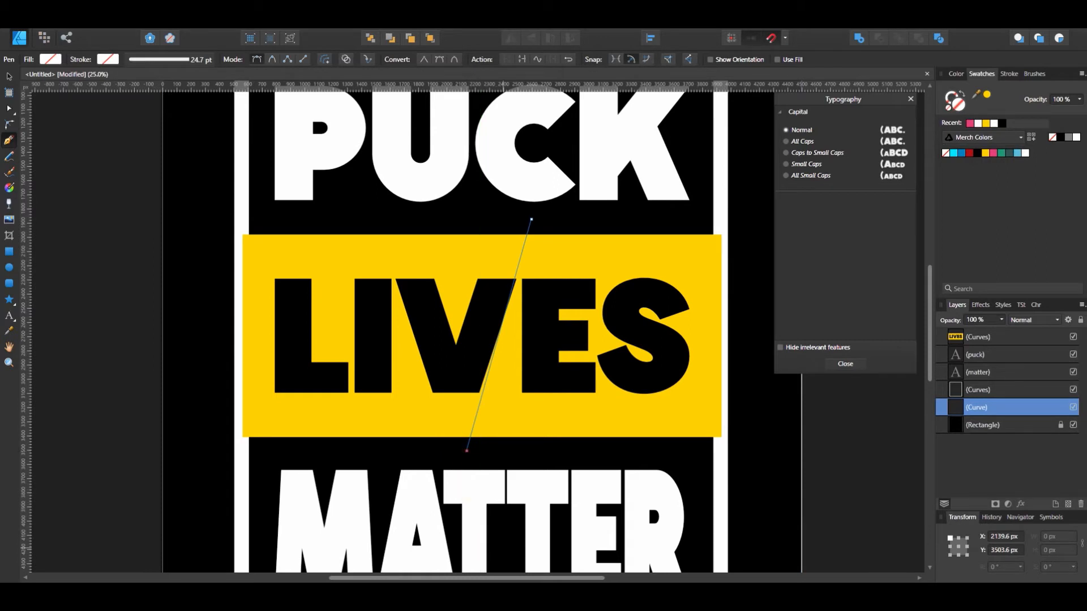
pyautogui.moveTo(544, 578); pyautogui.dragTo(604, 578)
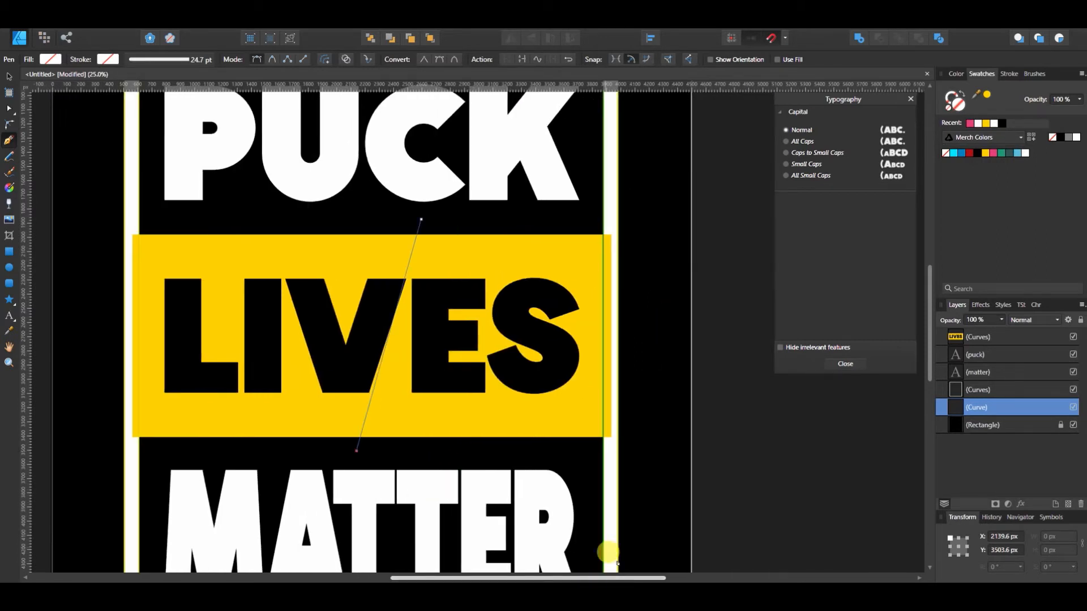
pyautogui.click(657, 460)
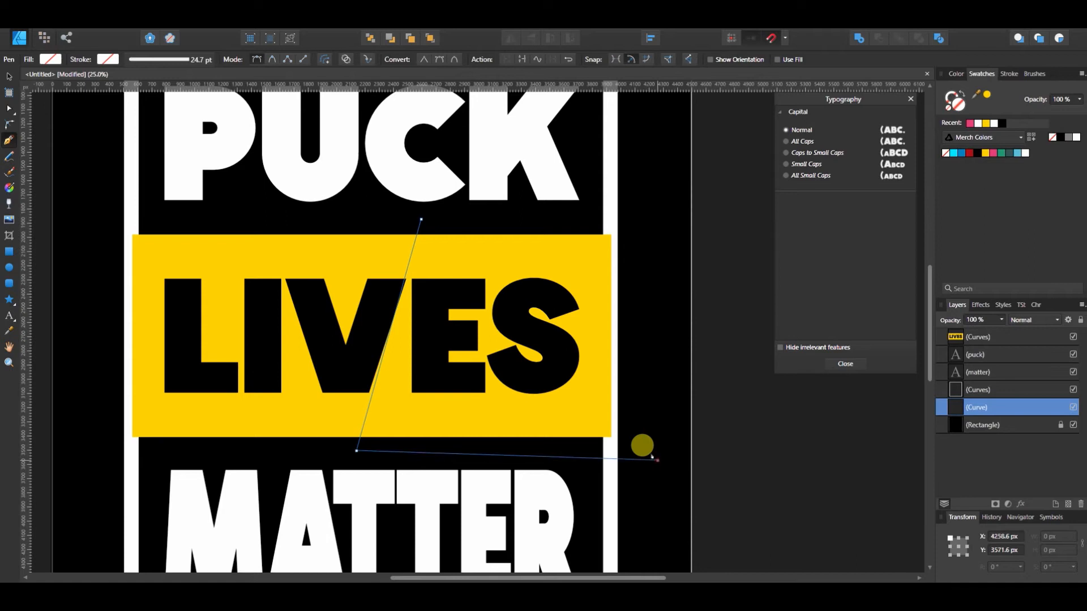
pyautogui.click(641, 219)
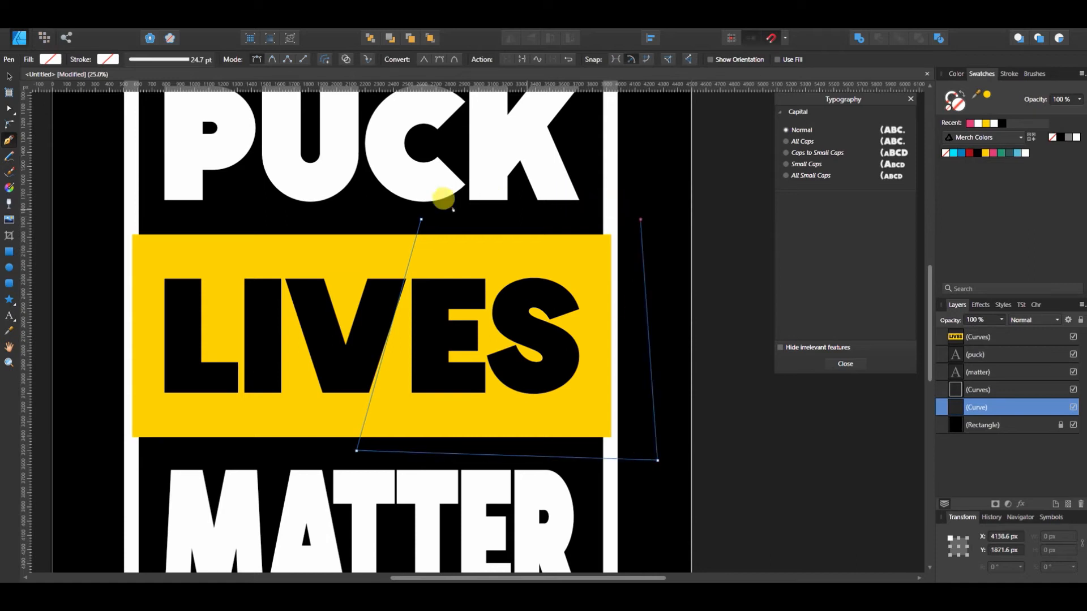
pyautogui.click(419, 218)
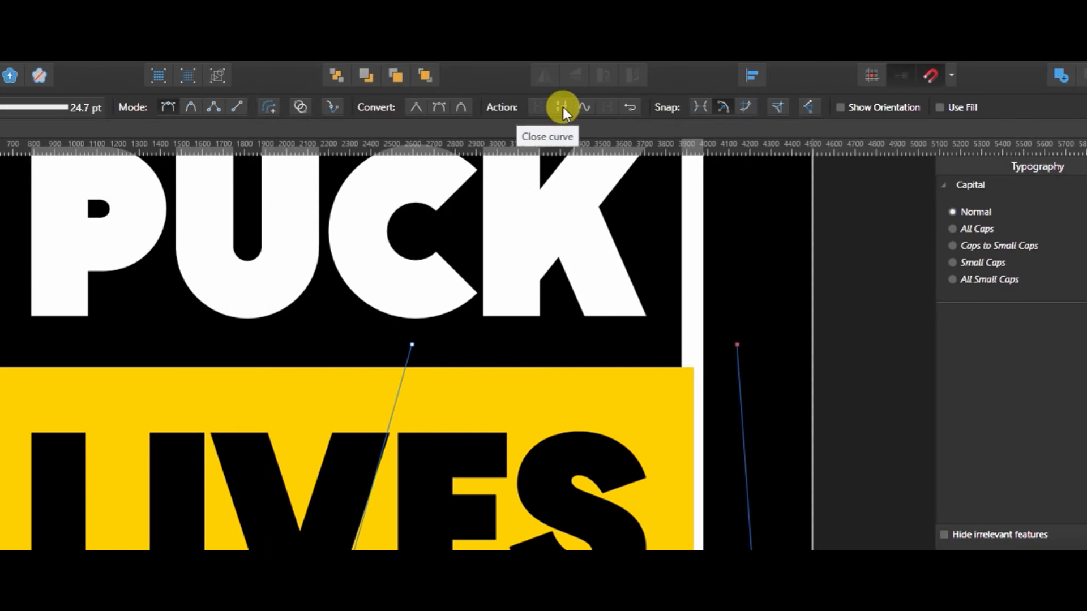
pyautogui.click(562, 107)
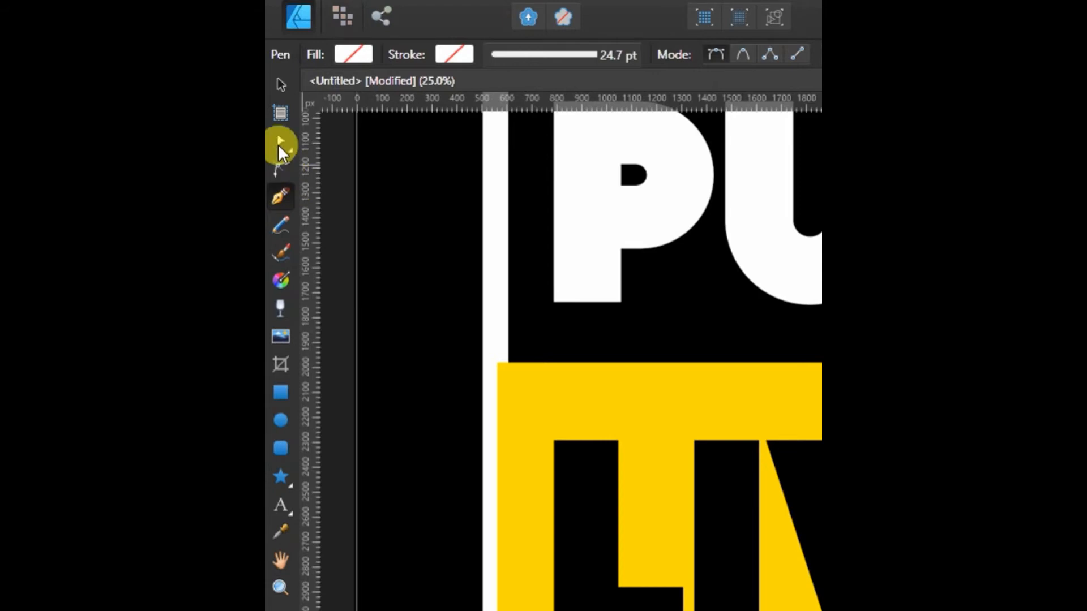
# - Move the Pen shape's upper-left node to about X 2614, Y 1878 px and its lower-left node to about X 2112, Y 3476 px
pyautogui.click(279, 140)
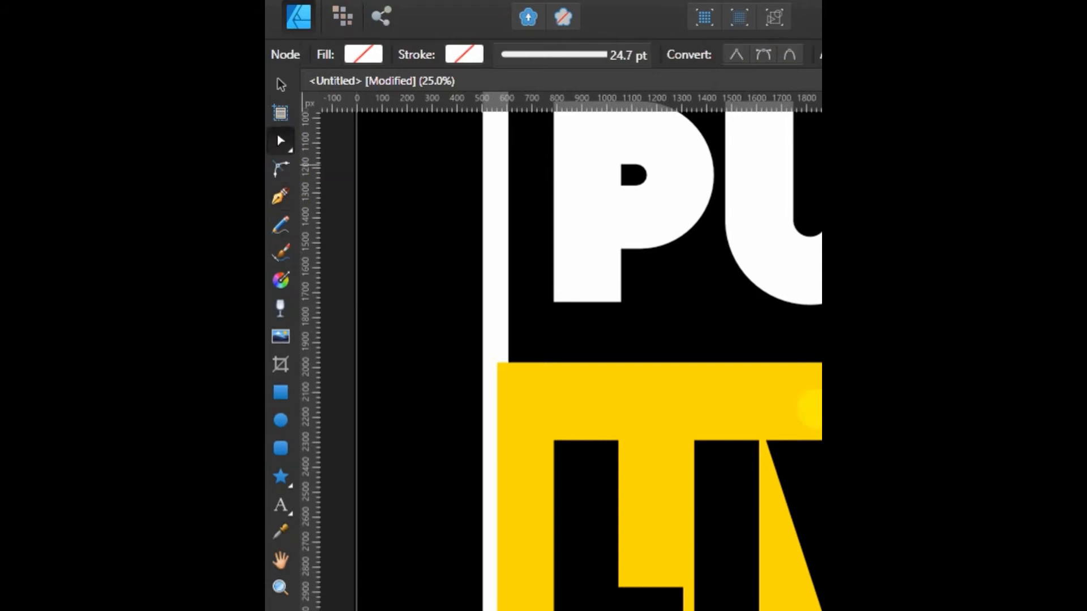
pyautogui.click(417, 227)
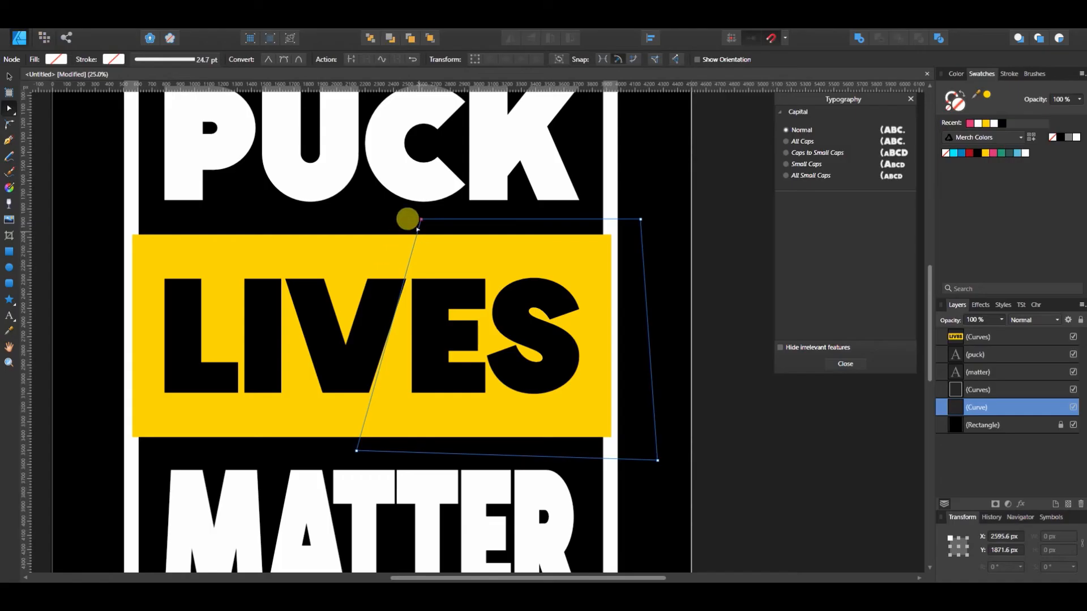
pyautogui.hotkey('ctrl', '+')
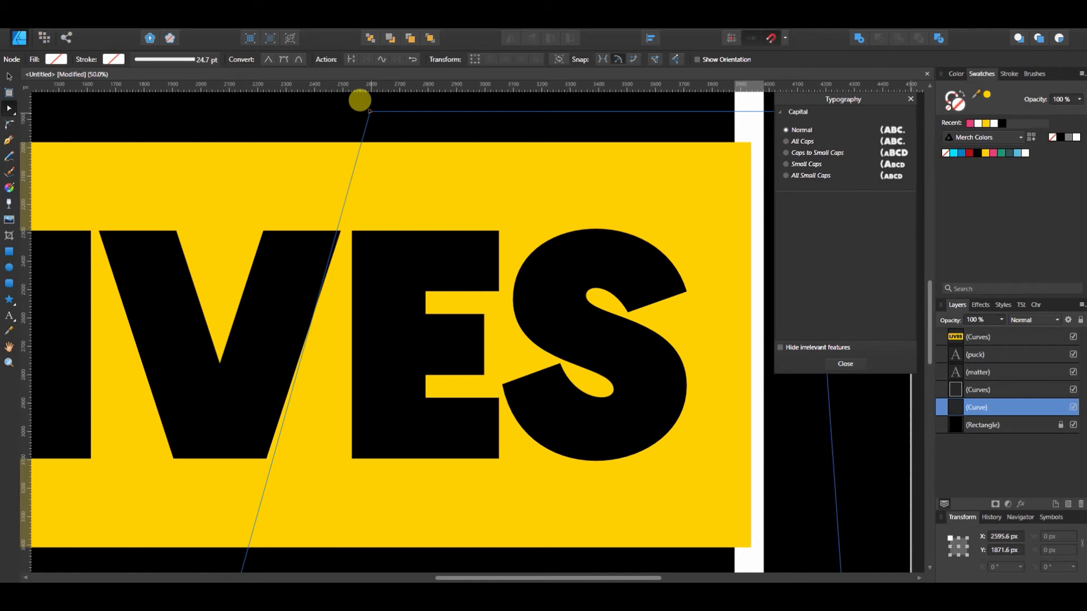
pyautogui.moveTo(369, 111); pyautogui.dragTo(374, 113)
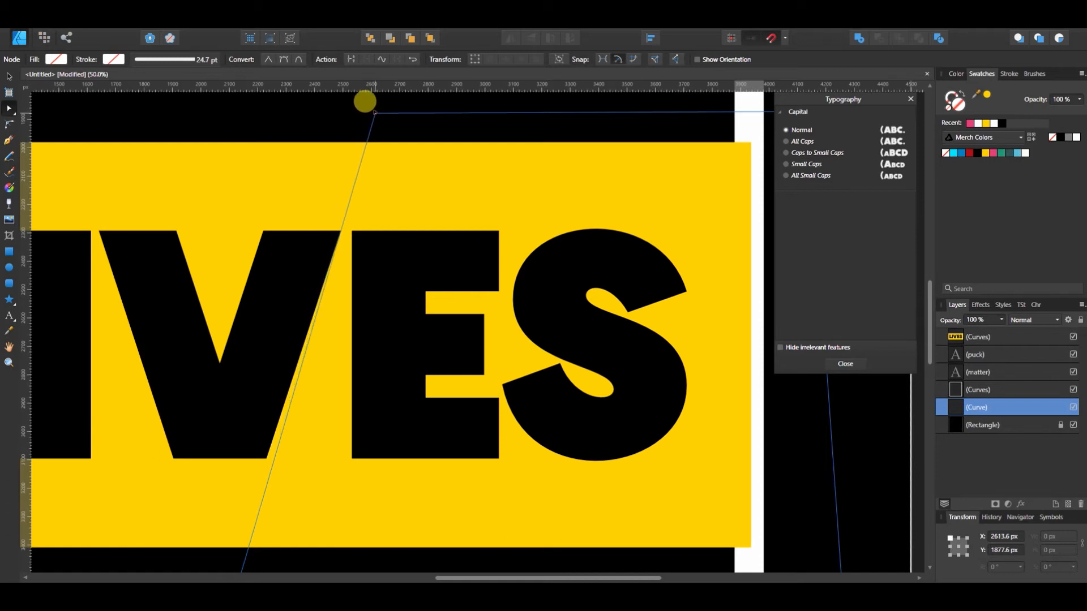
pyautogui.scroll(-3, 317, 297)
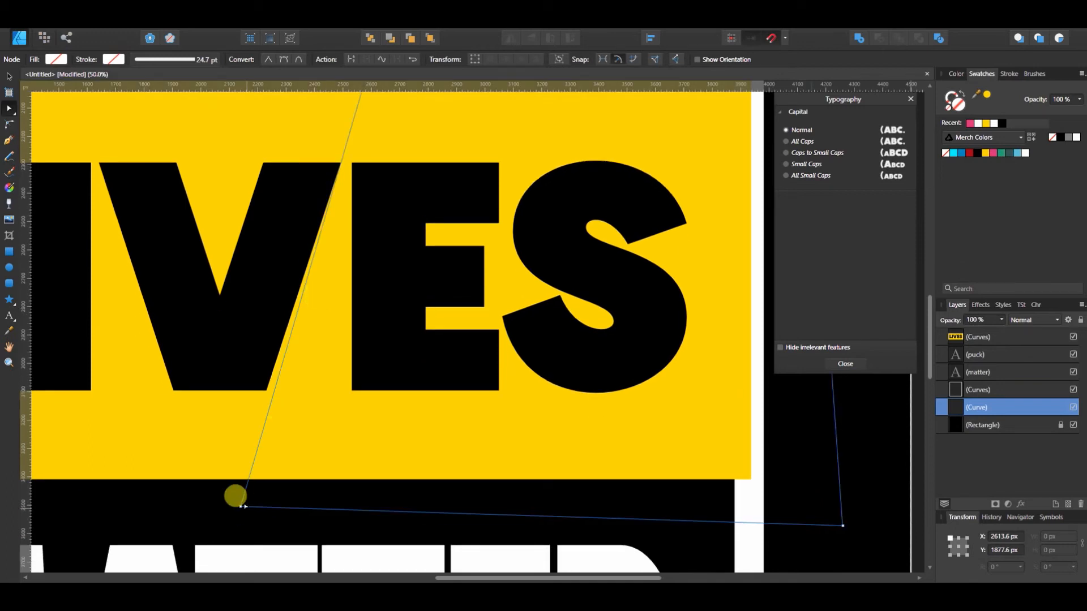
pyautogui.moveTo(229, 494); pyautogui.dragTo(222, 486)
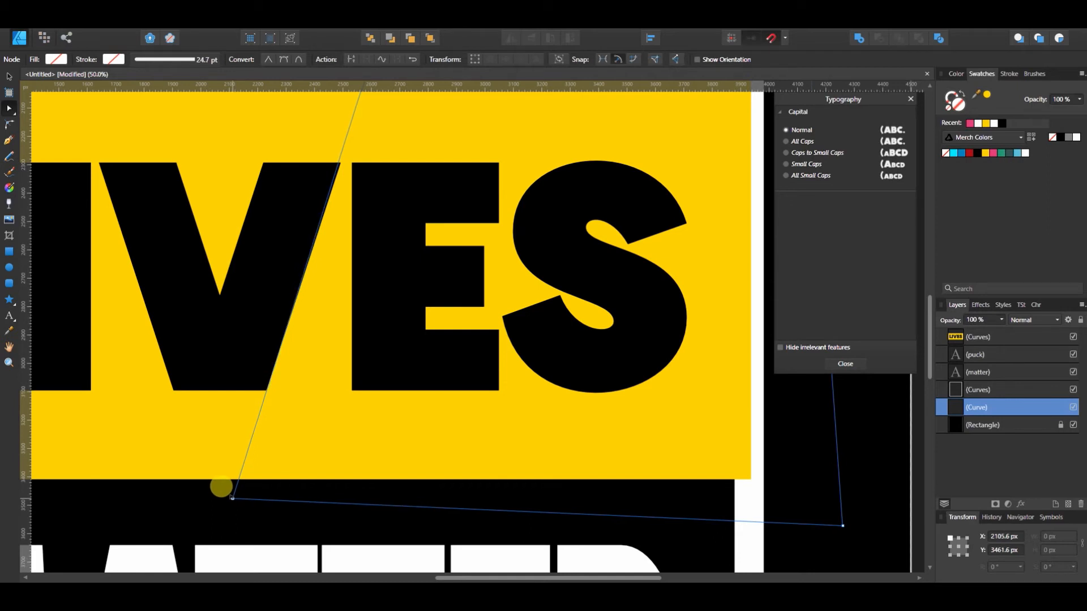
pyautogui.moveTo(222, 487); pyautogui.dragTo(223, 491)
# - Fine-tune the edge along V's right slant, with its upper node at about 2624, 1874 px and its lower node at about 2108, 3474 px
pyautogui.scroll(3, 251, 476)
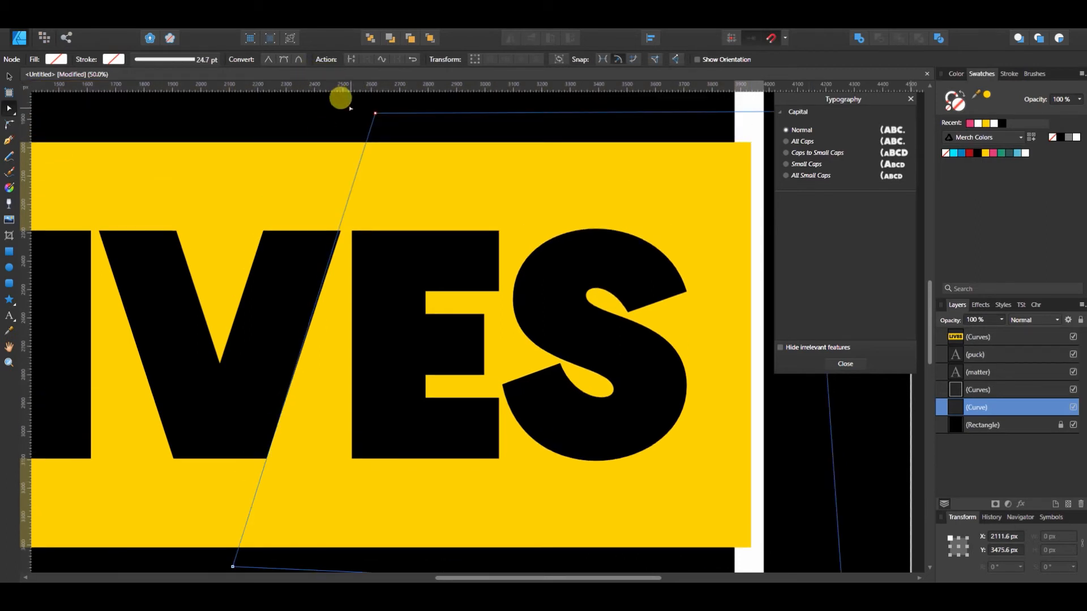
pyautogui.click(374, 112)
pyautogui.moveTo(374, 113); pyautogui.dragTo(377, 111)
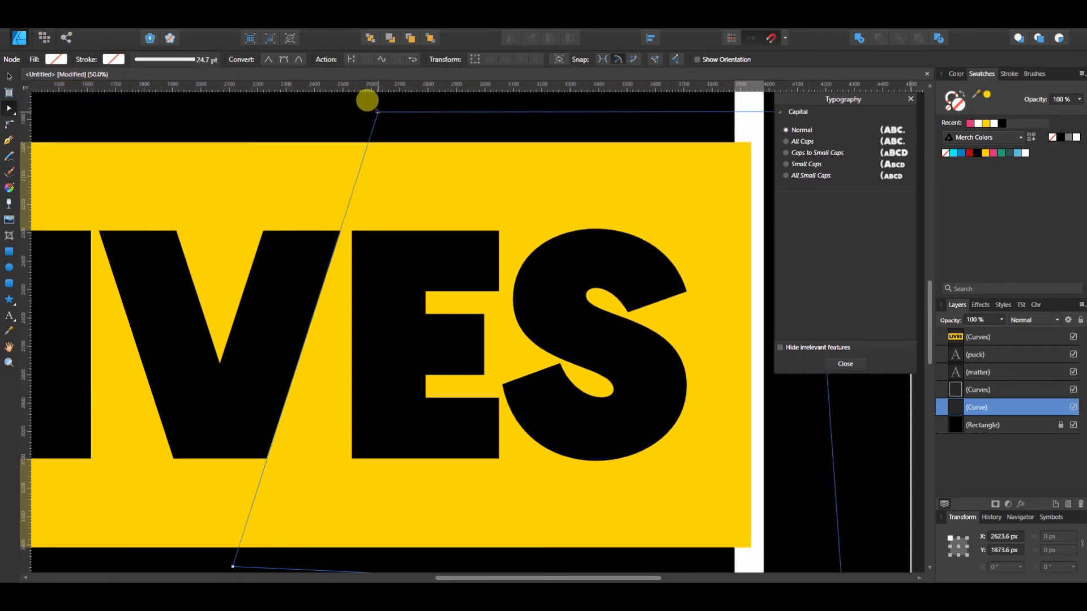
pyautogui.scroll(-5, 325, 266)
pyautogui.moveTo(233, 449); pyautogui.dragTo(231, 447)
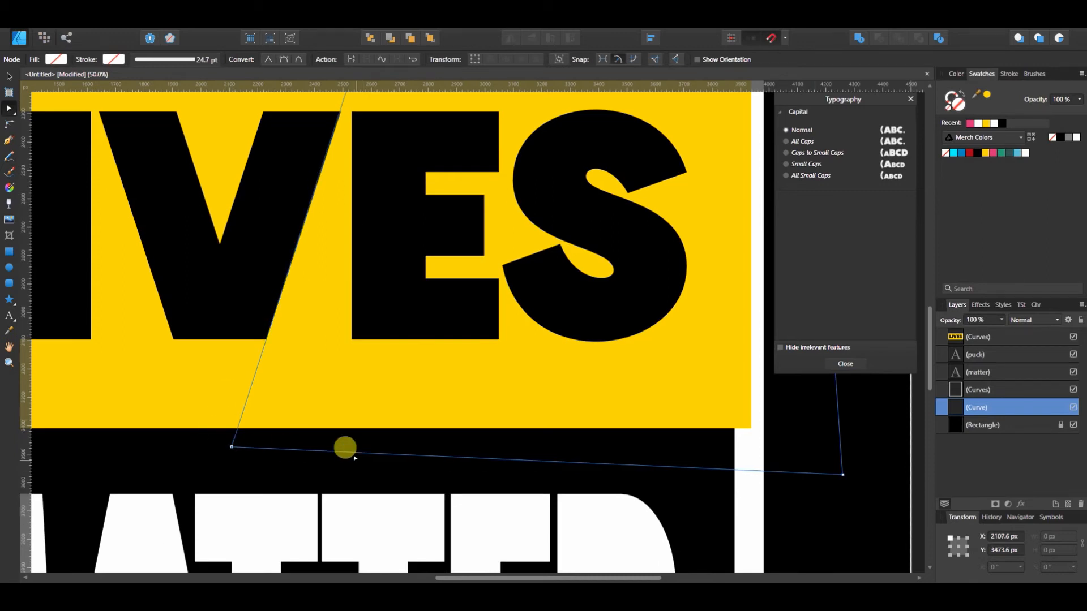
# - Fill the four-sided Pen shape with pink and bring it to the front of the layer stack
pyautogui.hotkey('ctrl', '0')
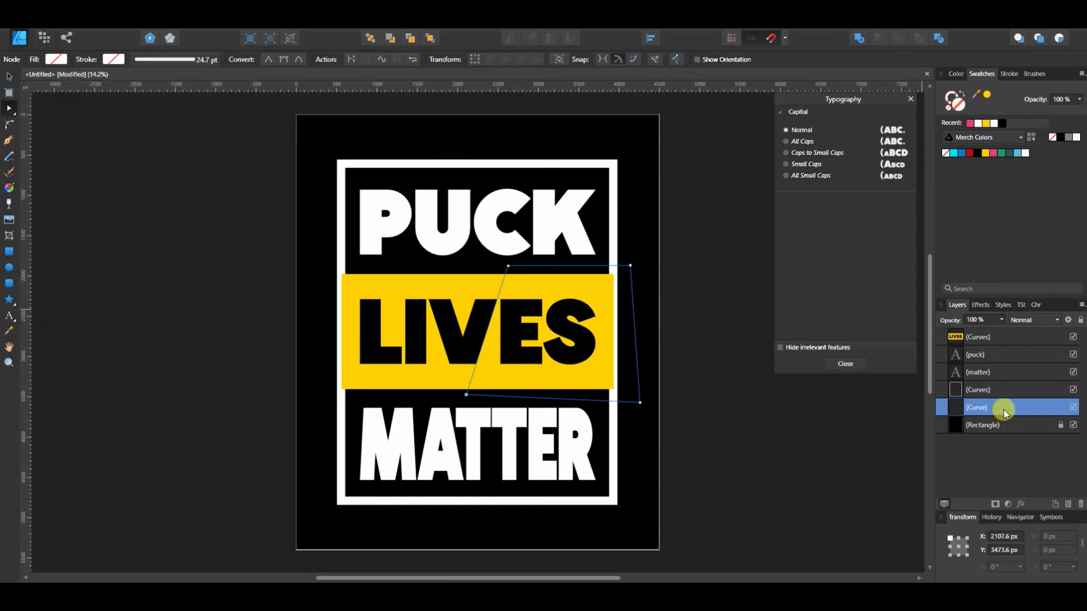
pyautogui.click(970, 124)
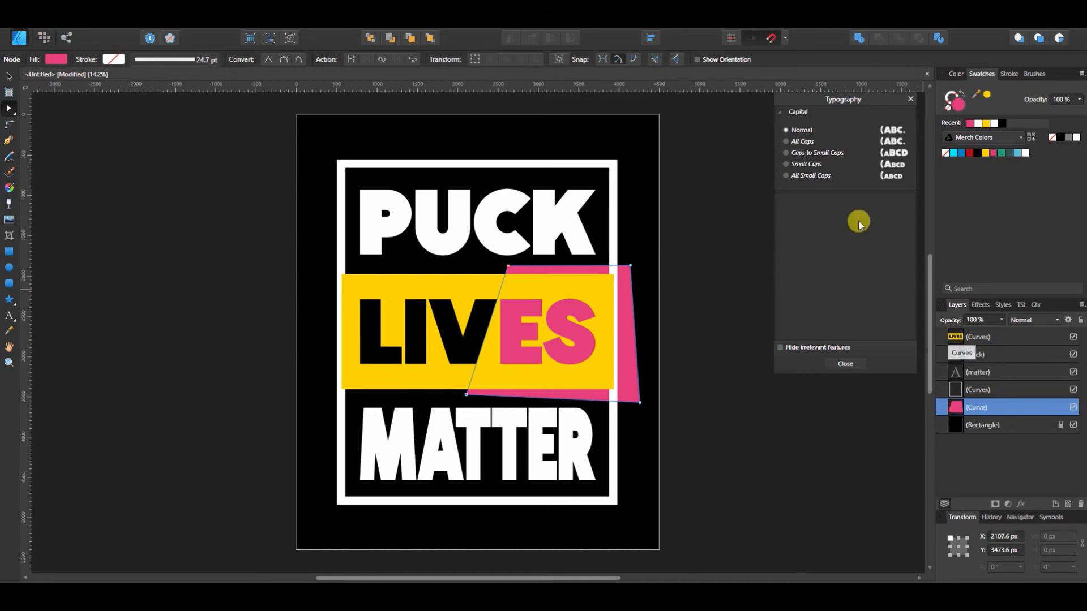
pyautogui.click(431, 39)
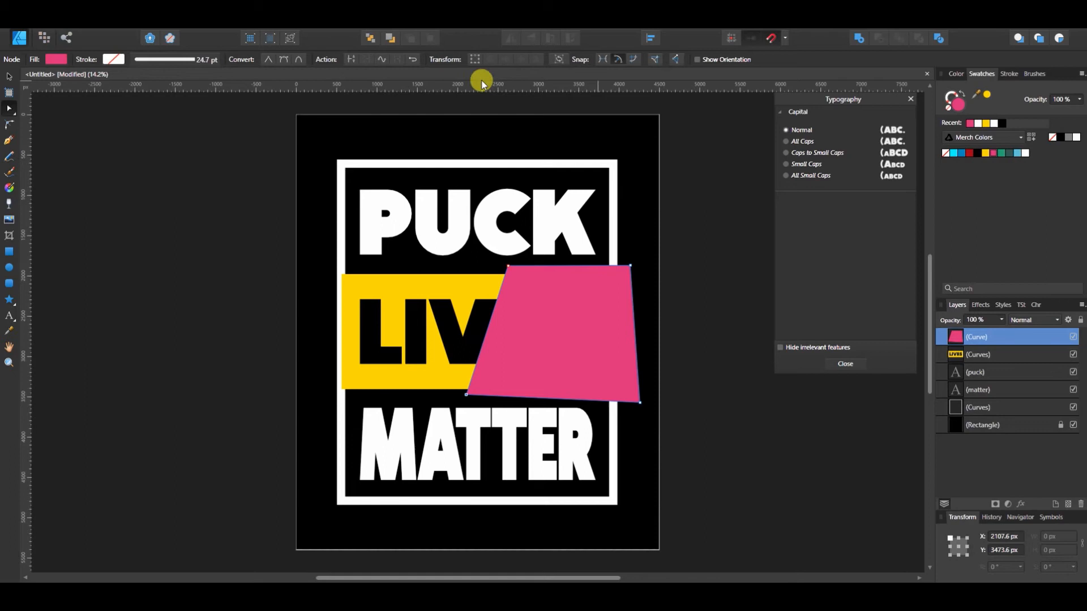
# - Divide the yellow LIVES band with the overlapping pink shape
pyautogui.keyDown('shift'); pyautogui.click(985, 354); pyautogui.keyUp('shift')
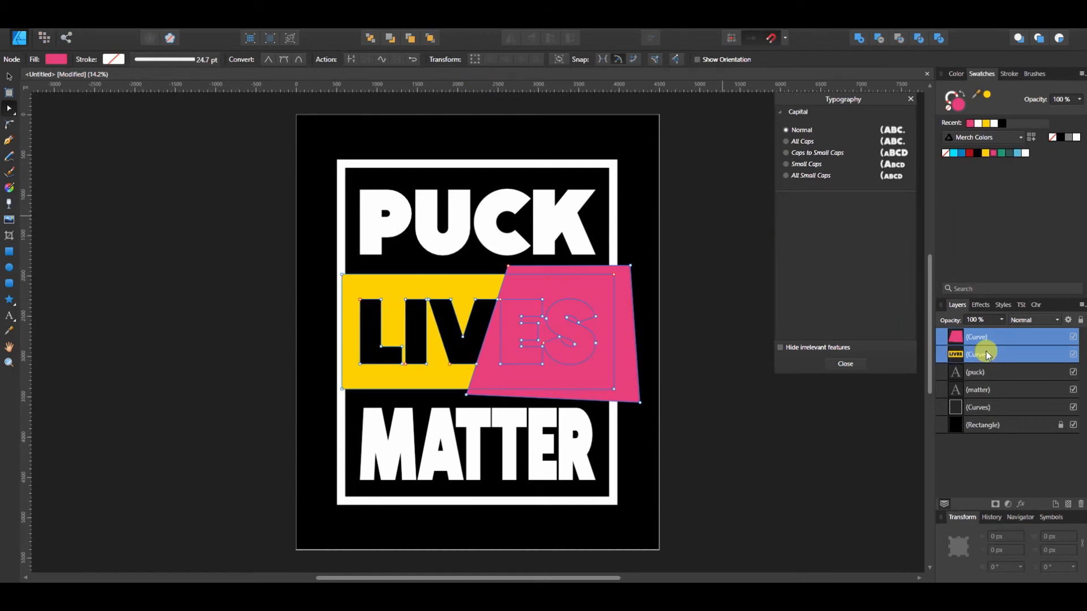
pyautogui.click(942, 39)
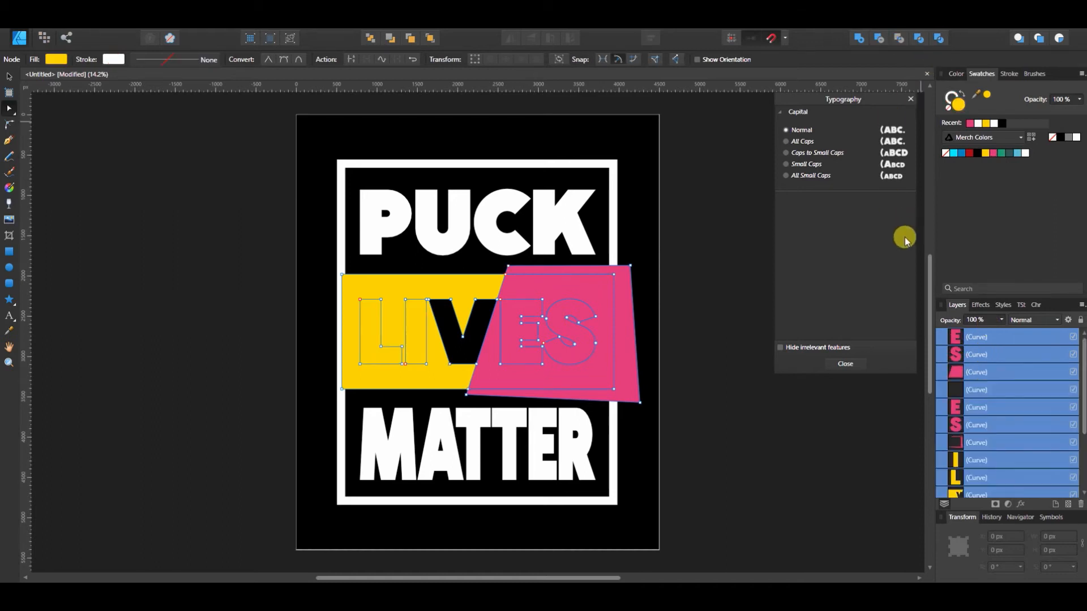
pyautogui.scroll(-3, 990, 362)
pyautogui.scroll(3, 995, 370)
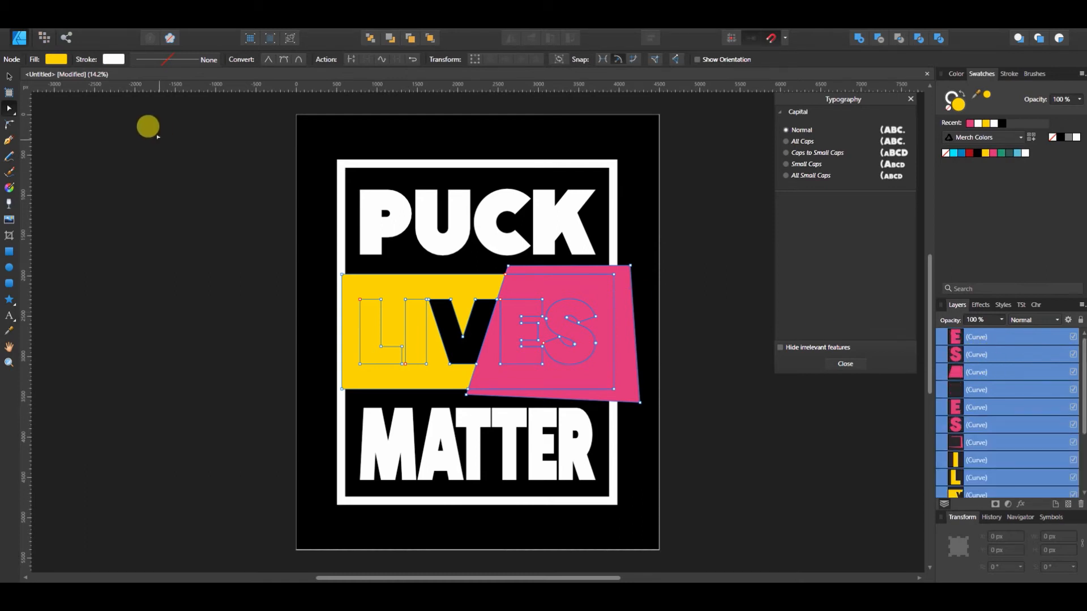
# - Delete the divided pink piece that extends outside the band
pyautogui.click(9, 76)
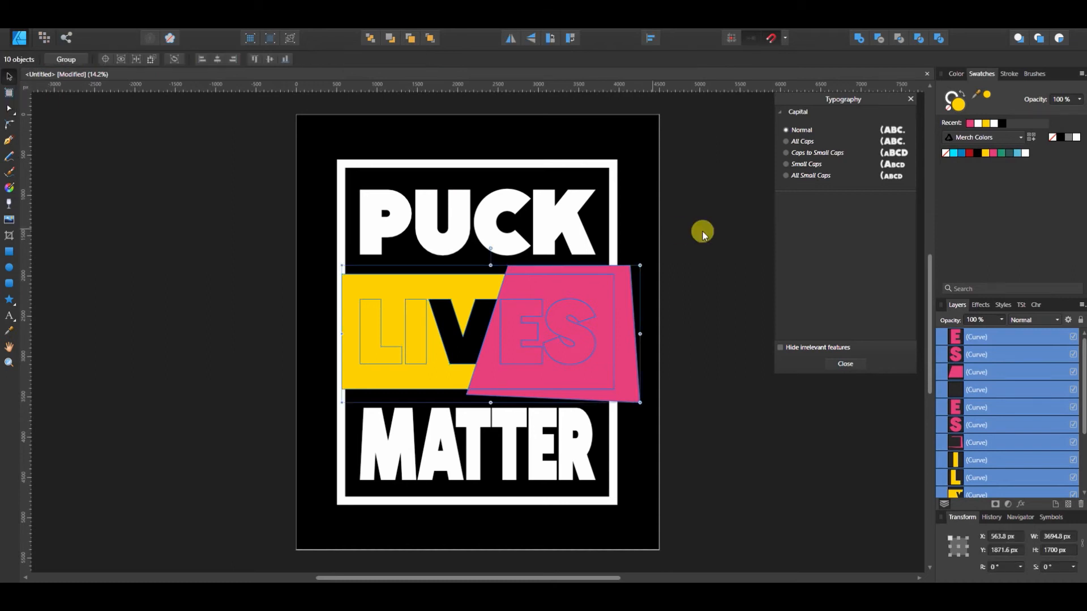
pyautogui.click(996, 446)
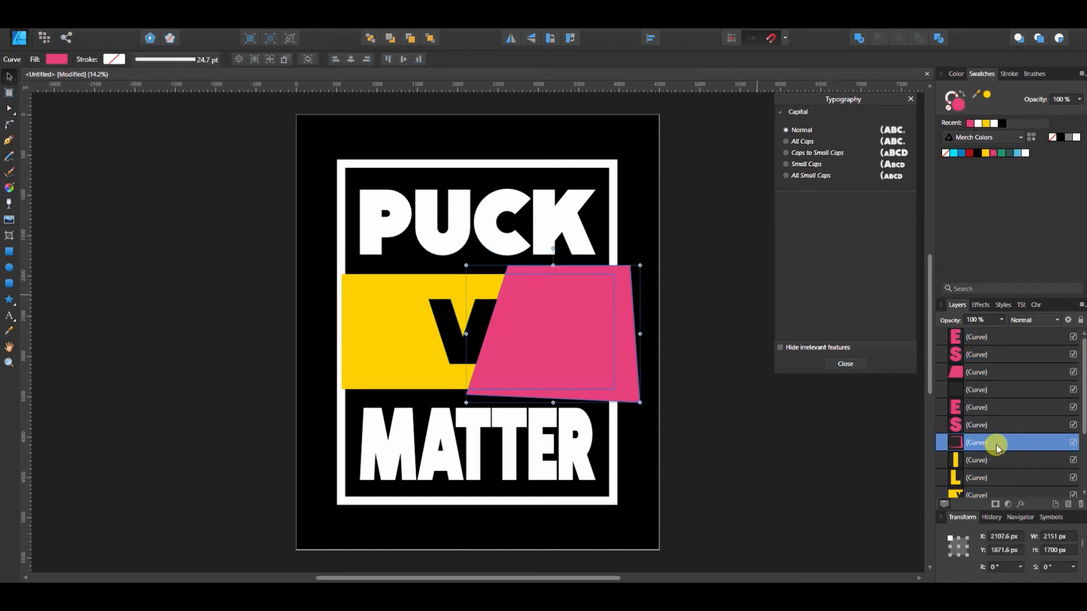
pyautogui.press('Delete')
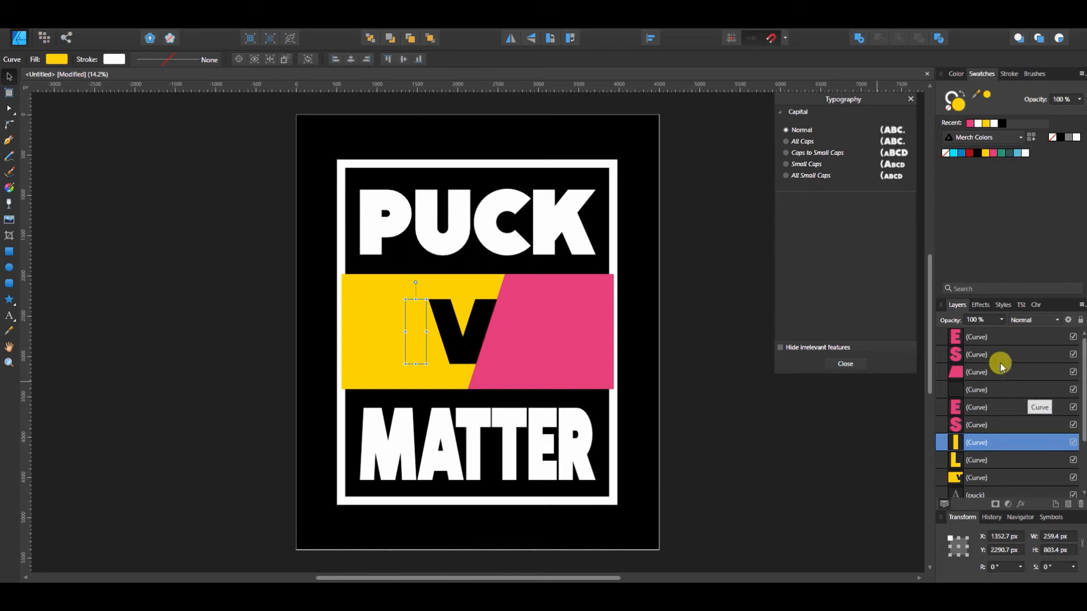
# - Subtract the E curve from the pink band piece and delete the duplicate E
pyautogui.click(989, 339)
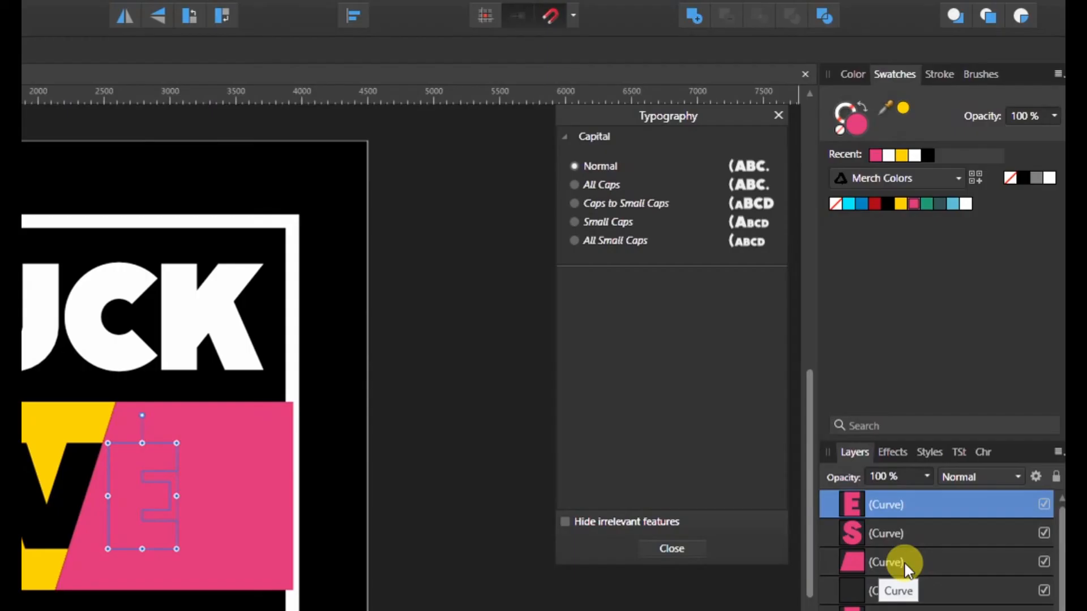
pyautogui.keyDown('ctrl'); pyautogui.click(988, 374); pyautogui.keyUp('ctrl')
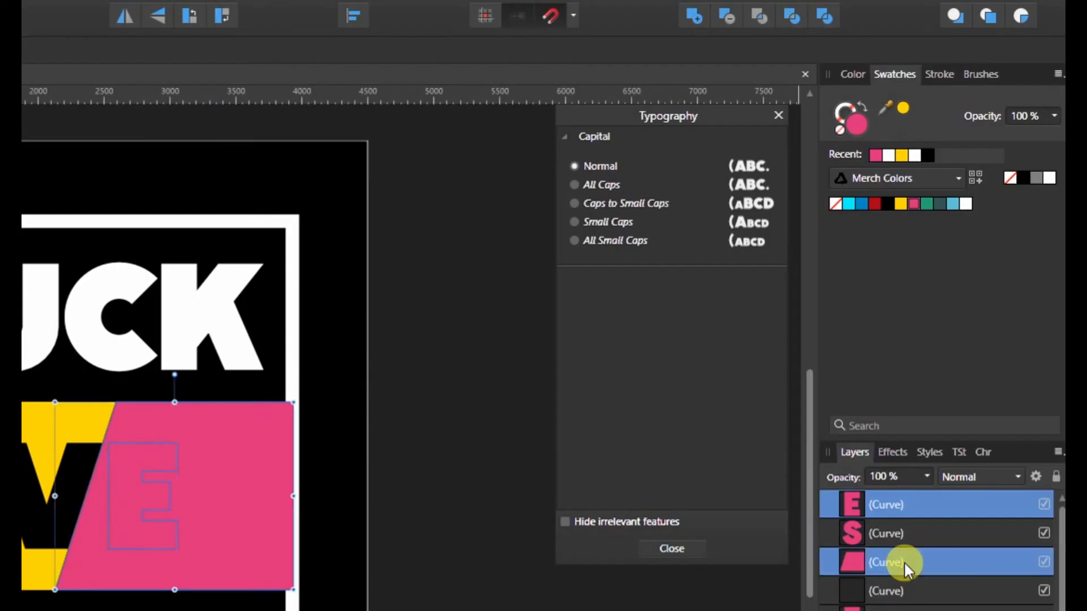
pyautogui.click(727, 15)
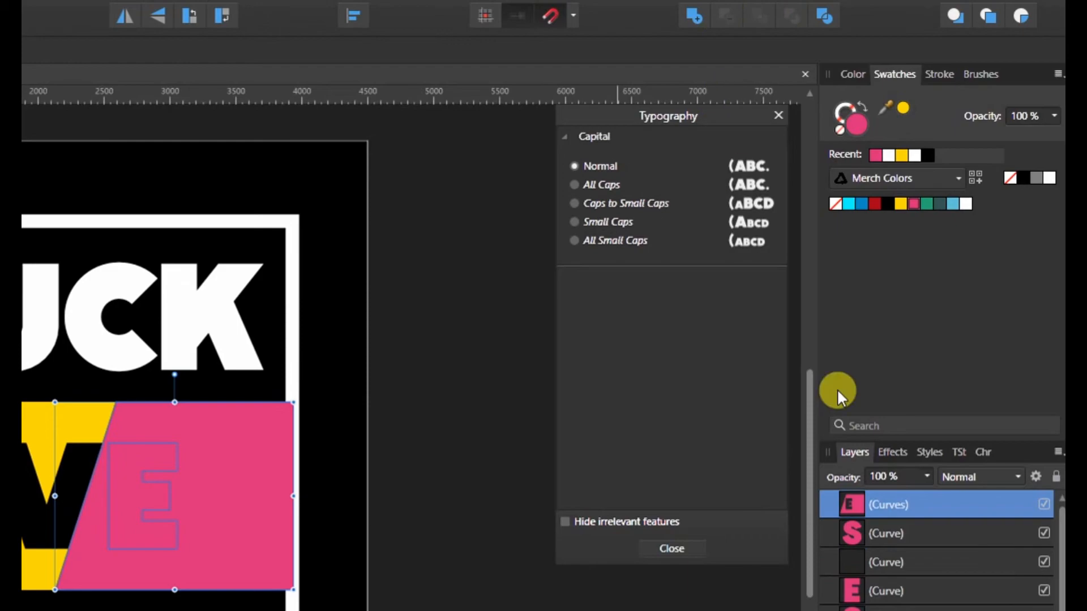
pyautogui.click(911, 590)
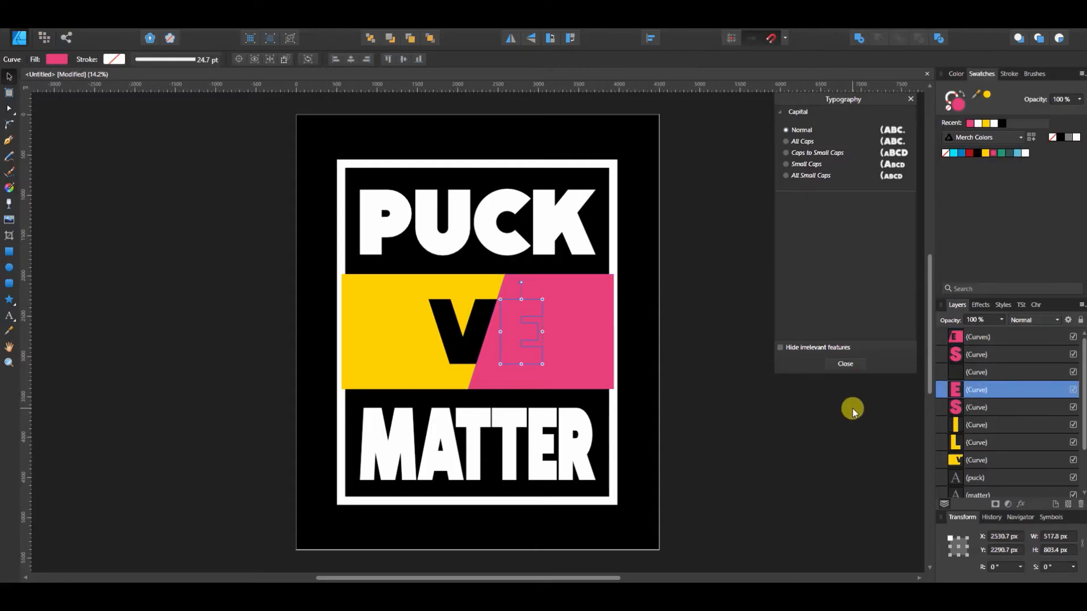
pyautogui.press('Delete')
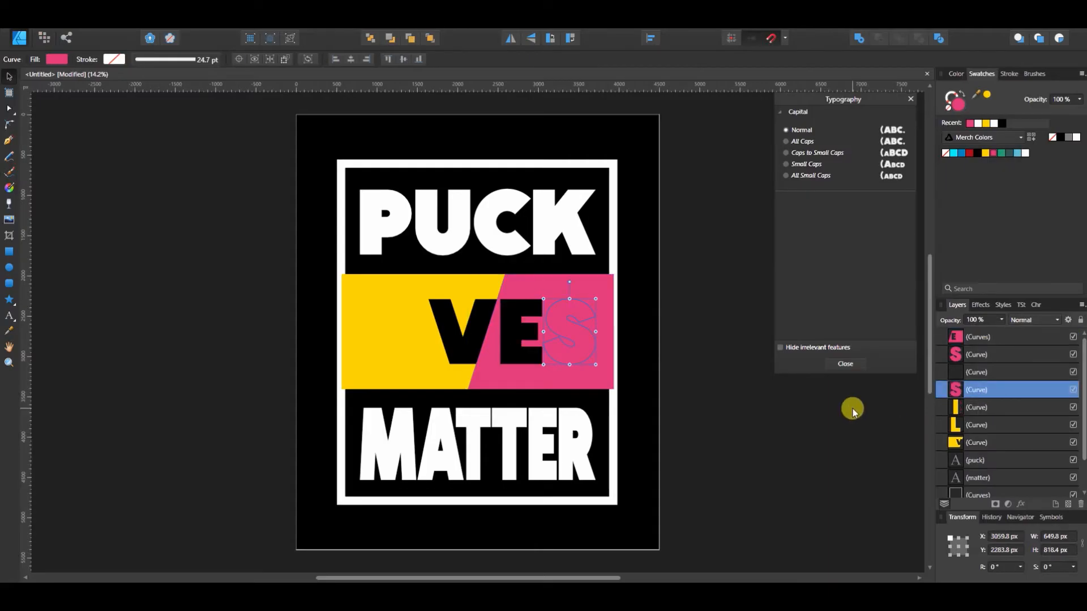
# - Bring one S curve to the front, subtract it from the pink band piece, and delete the duplicate S
pyautogui.click(992, 355)
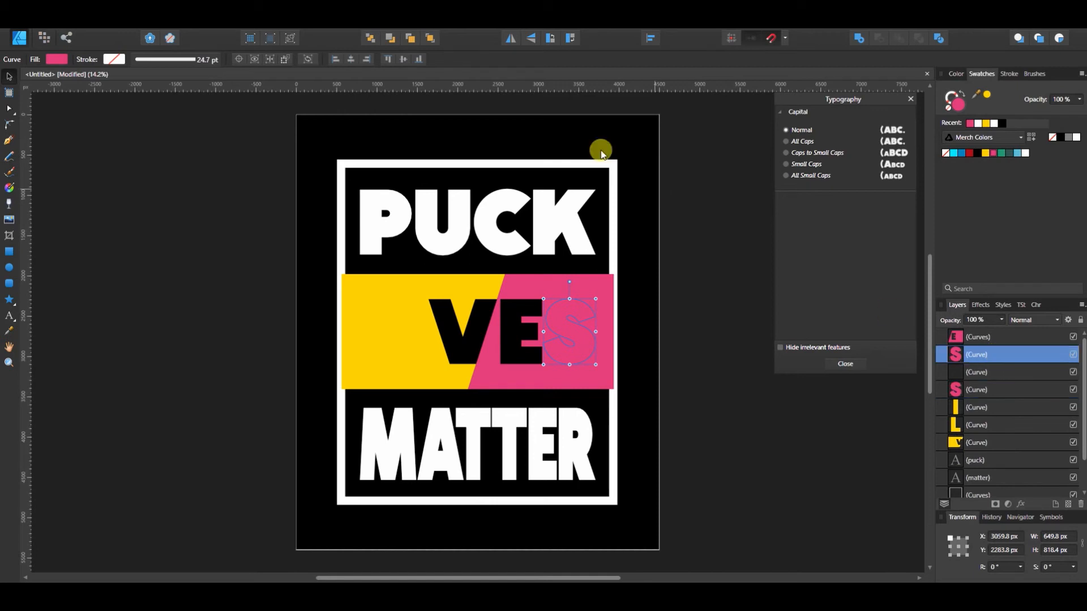
pyautogui.click(428, 37)
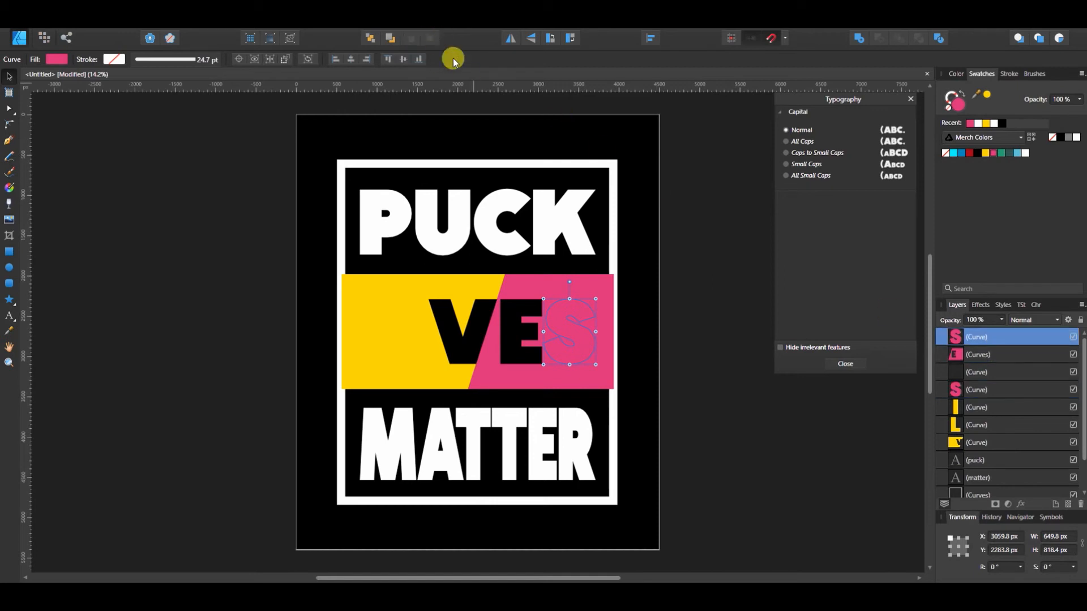
pyautogui.keyDown('shift'); pyautogui.click(981, 356); pyautogui.keyUp('shift')
pyautogui.click(879, 39)
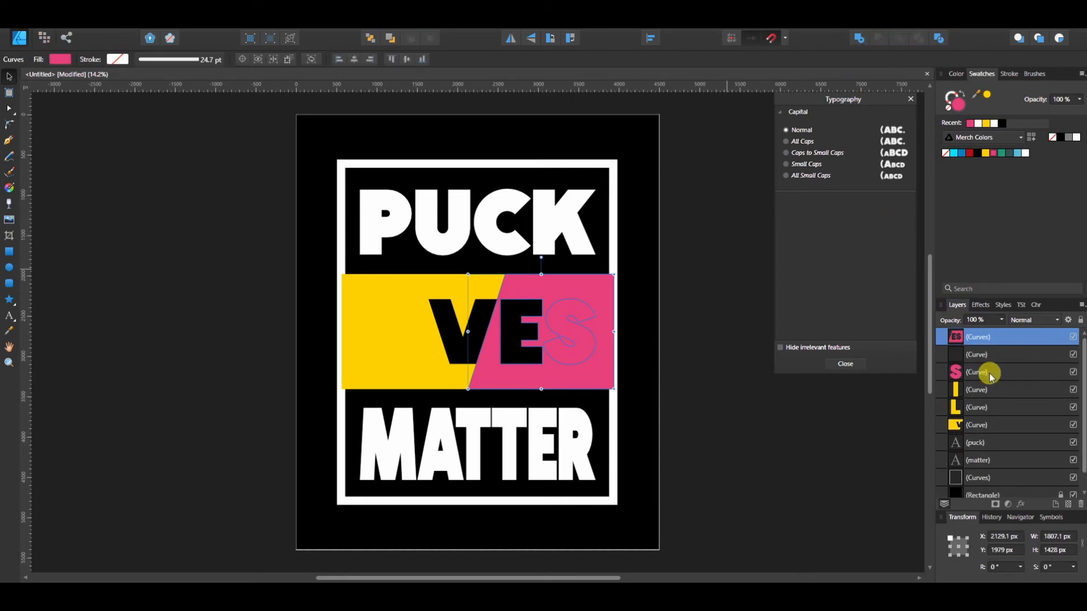
pyautogui.click(989, 374)
pyautogui.press('Delete')
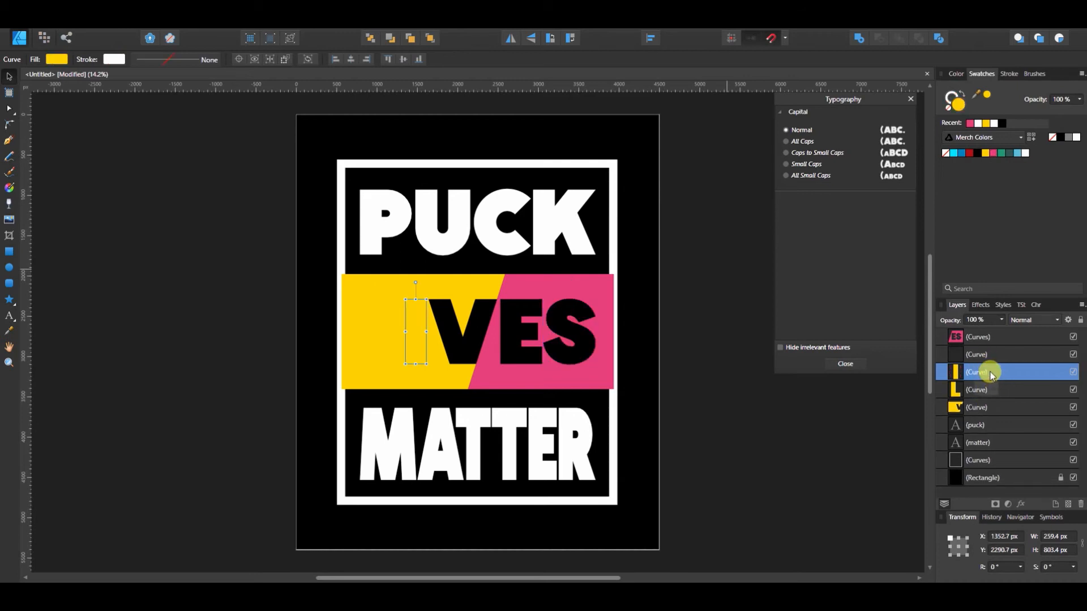
# - Subtract the I and L curves one at a time from the yellow band piece containing the V cut-out
pyautogui.keyDown('ctrl'); pyautogui.click(983, 409); pyautogui.keyUp('ctrl')
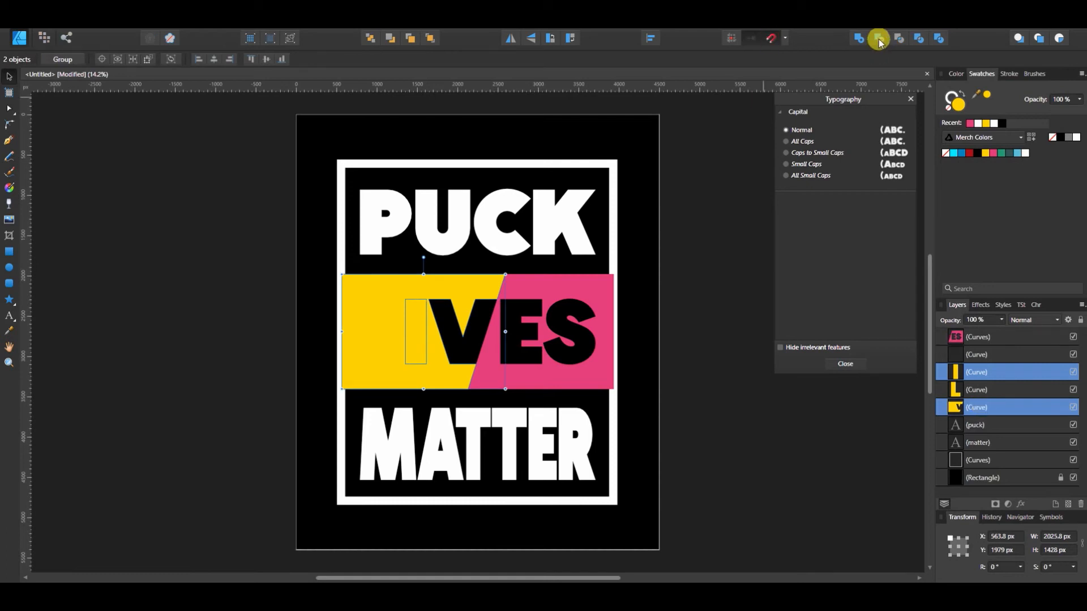
pyautogui.click(879, 39)
pyautogui.click(978, 393)
pyautogui.hotkey('ctrl', ']')
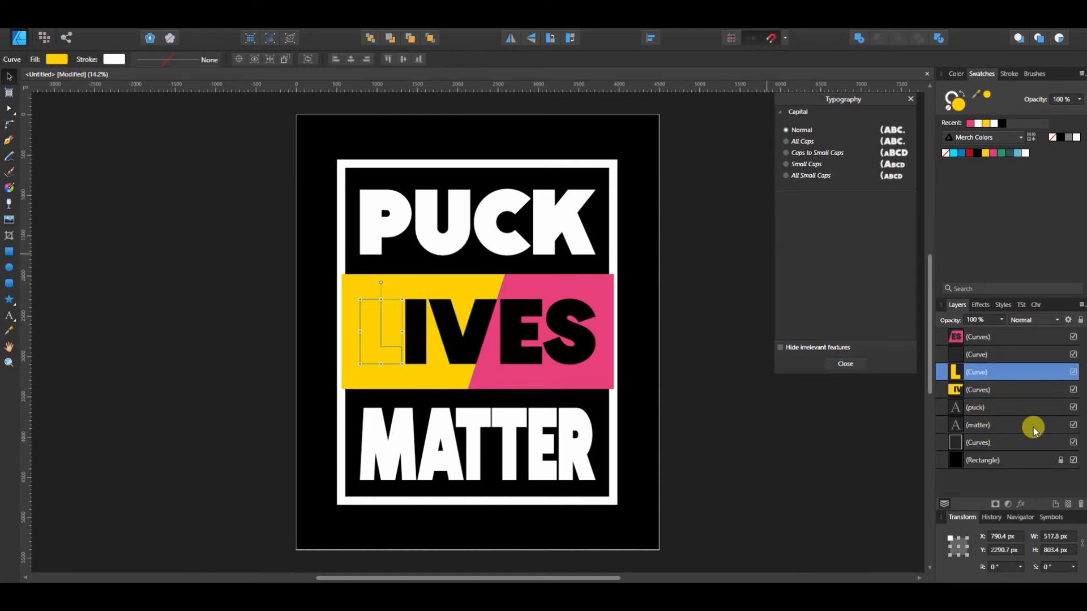
pyautogui.keyDown('shift'); pyautogui.click(976, 394); pyautogui.keyUp('shift')
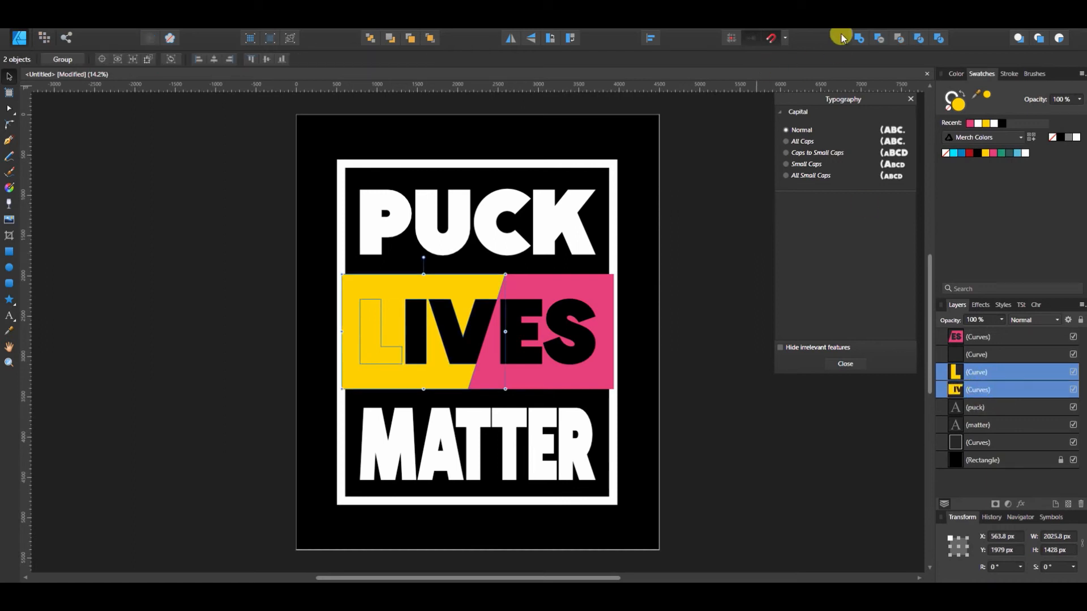
pyautogui.click(879, 39)
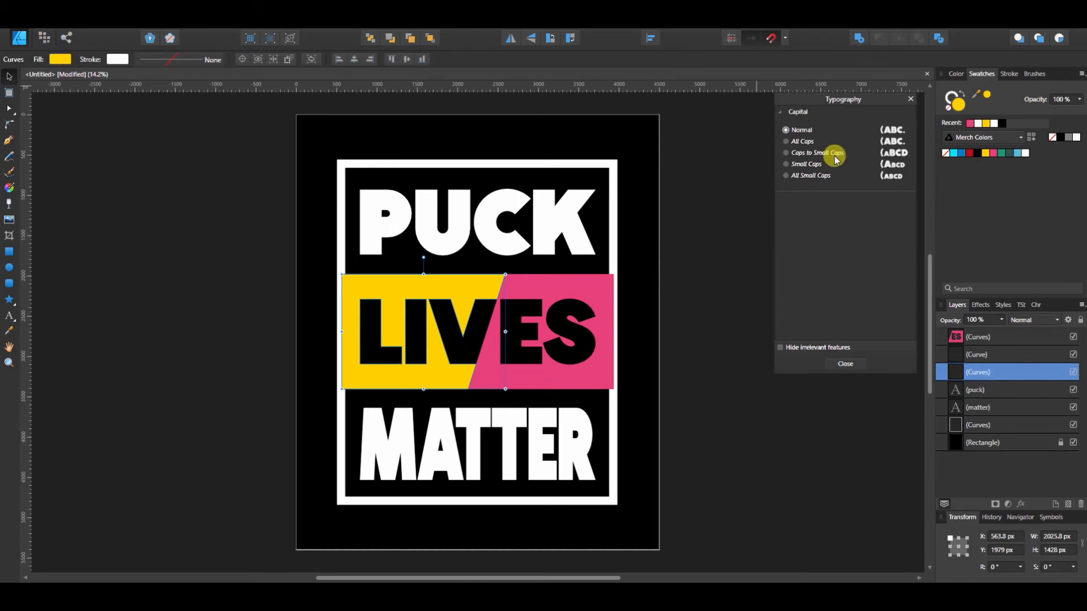
# - Delete the leftover curve piece along V's right slanted edge
pyautogui.click(981, 355)
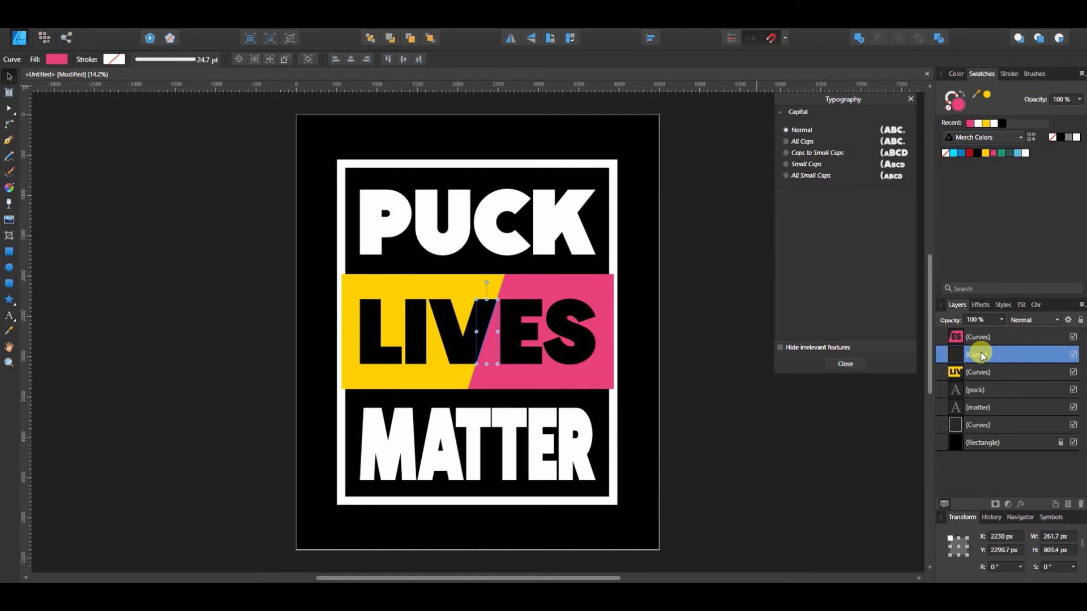
pyautogui.press('Delete')
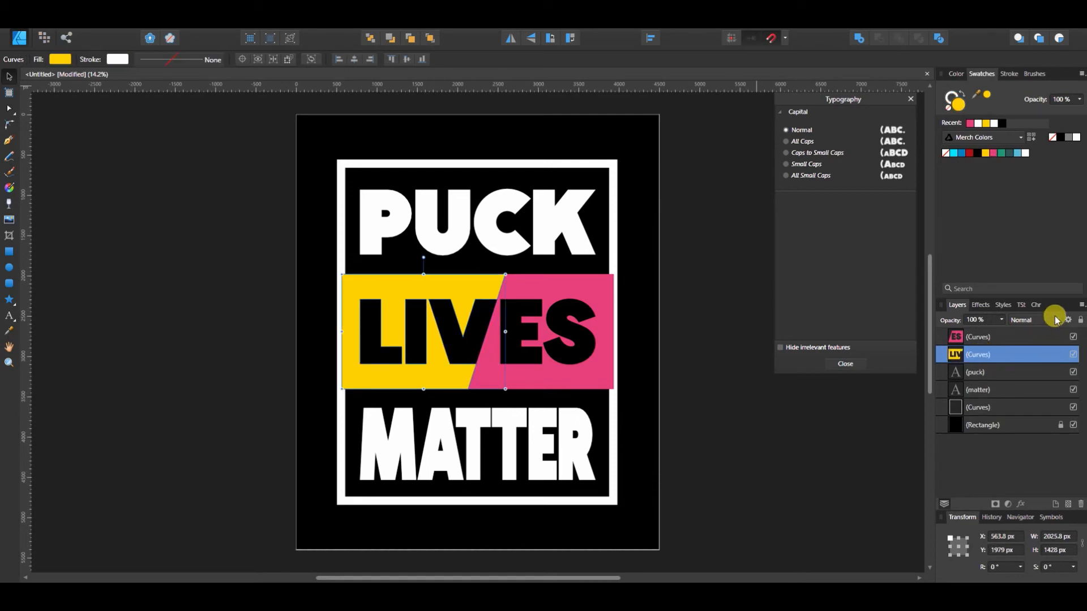
# - Recolor both LIVES band pieces white
pyautogui.click(996, 338)
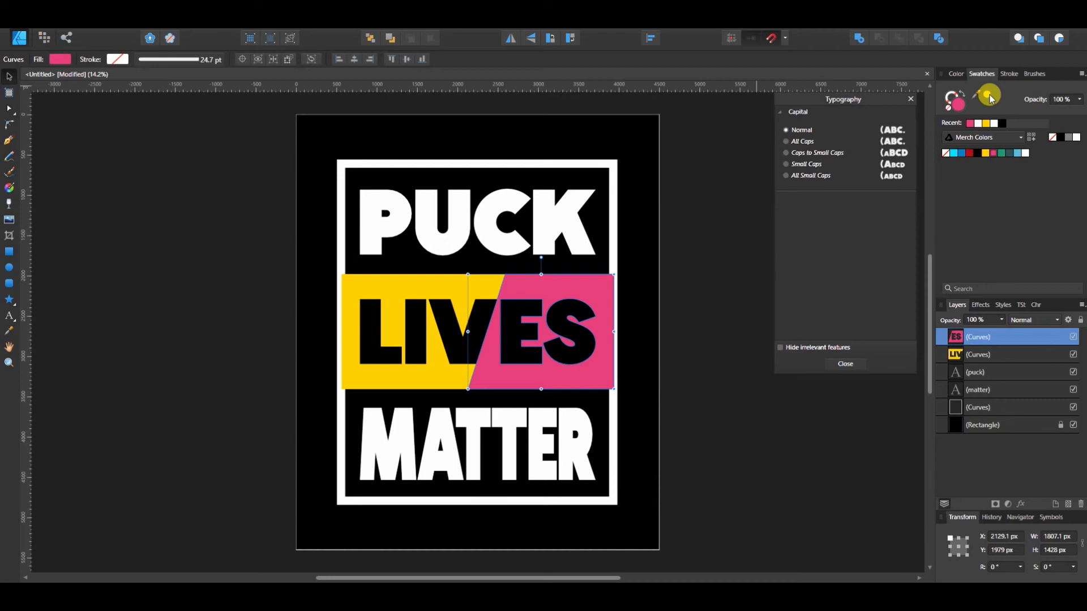
pyautogui.keyDown('shift'); pyautogui.click(1002, 356); pyautogui.keyUp('shift')
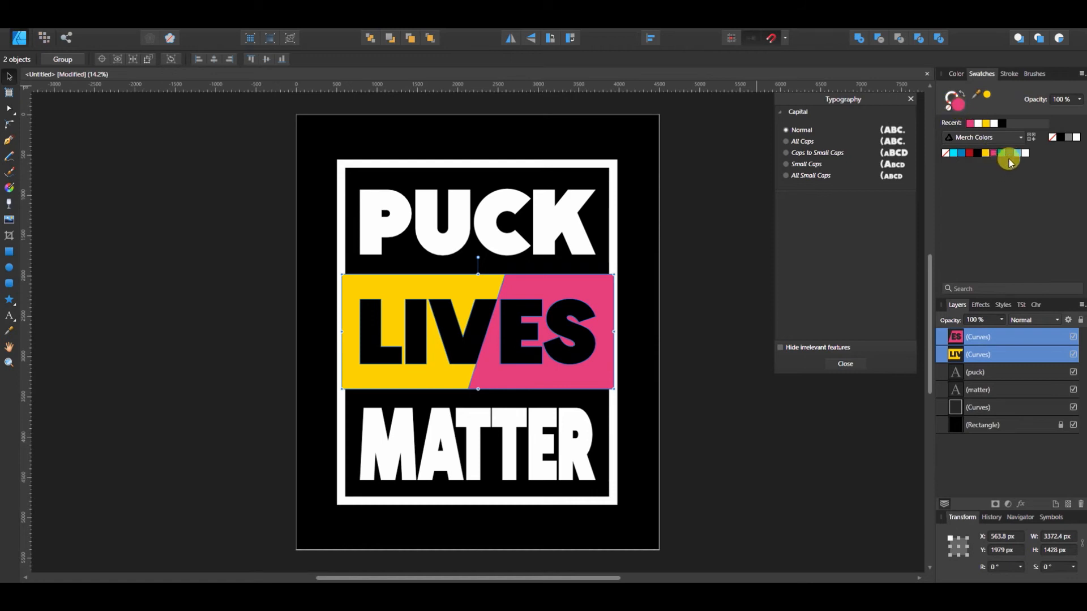
pyautogui.click(1025, 153)
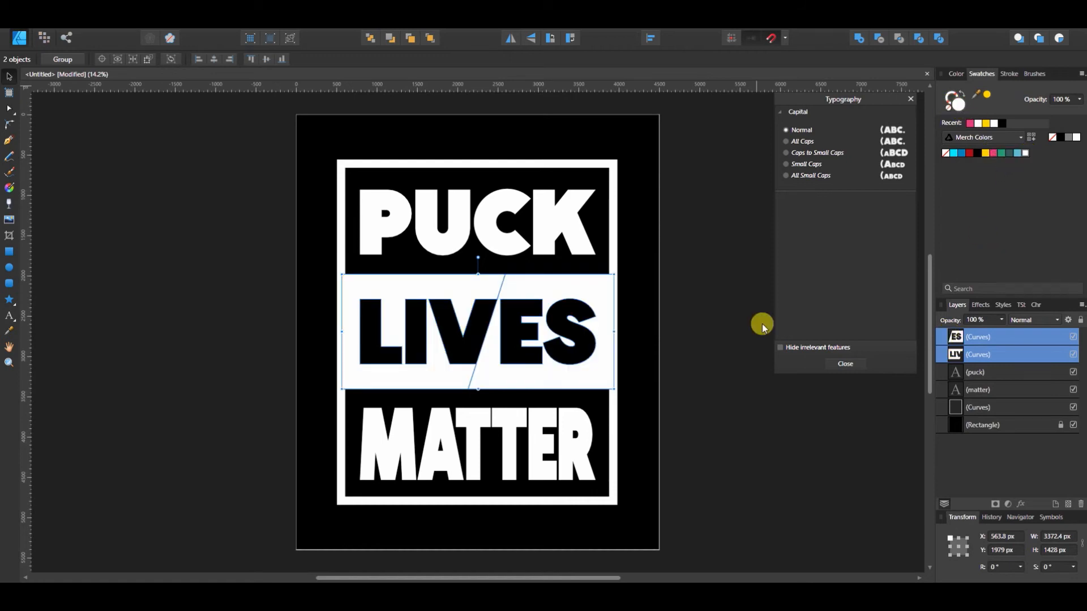
pyautogui.click(695, 295)
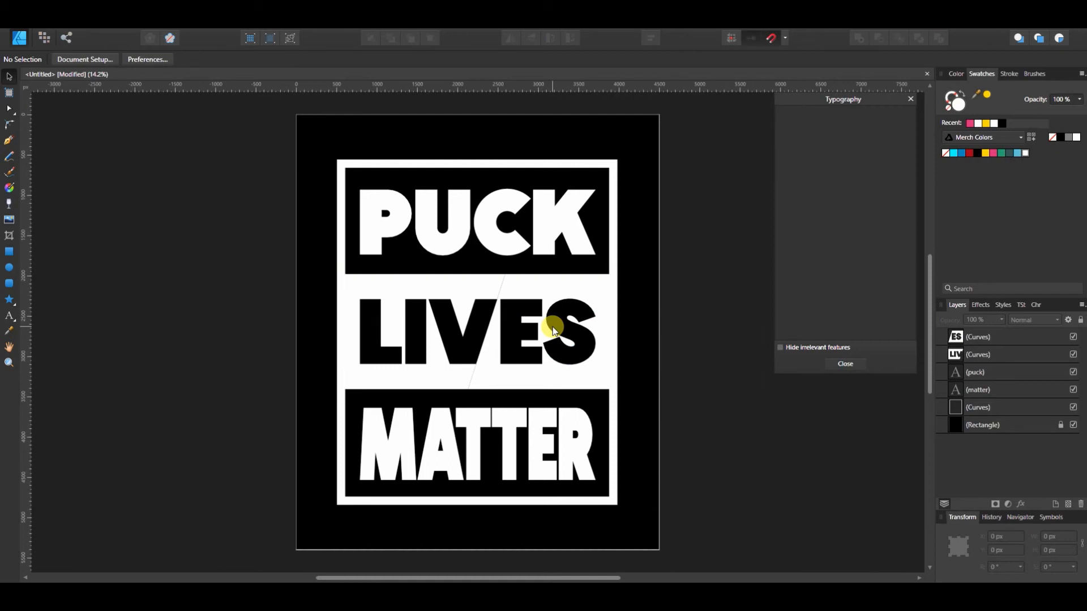
# - Switch to the Pixel Persona and ready the Paint Brush Tool with the basic hard round 8 px brush
pyautogui.hotkey('ctrl', '=')
pyautogui.hotkey('ctrl', '=')
pyautogui.hotkey('ctrl', '=')
pyautogui.hotkey('ctrl', '=')
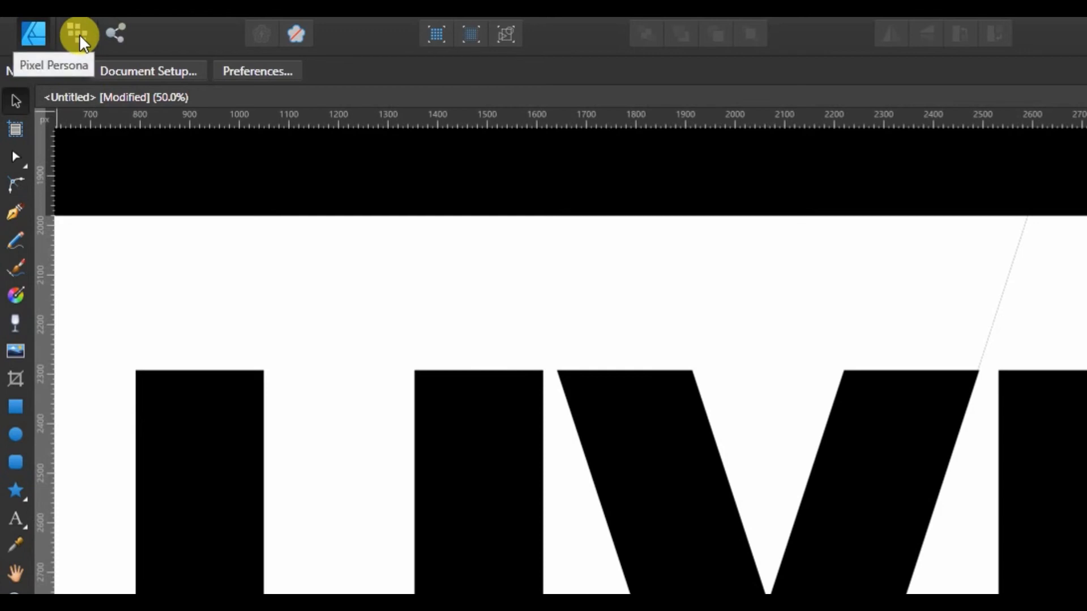
pyautogui.click(79, 34)
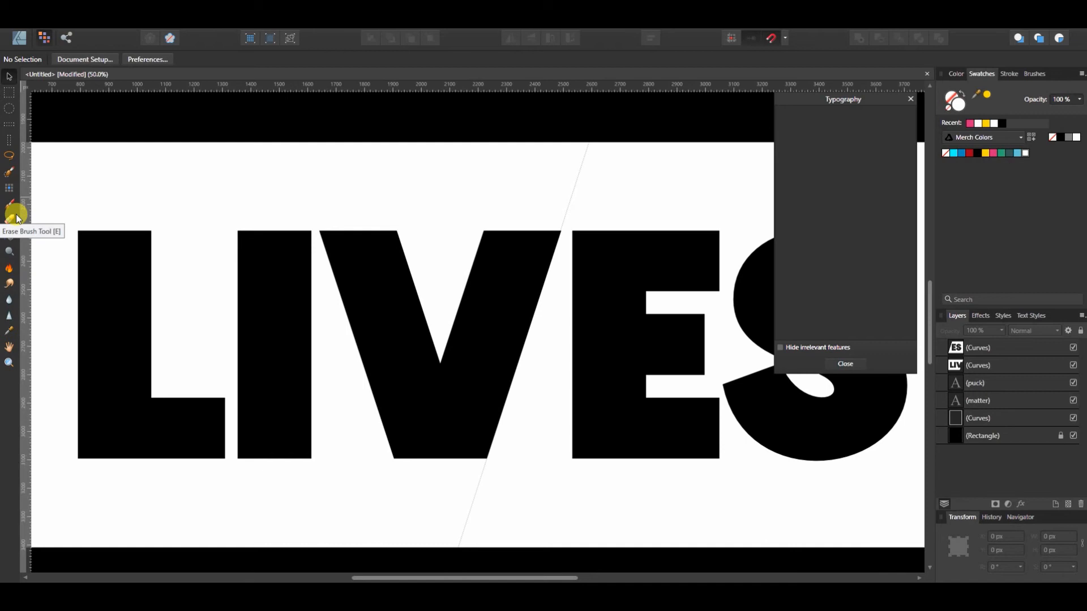
pyautogui.click(16, 215)
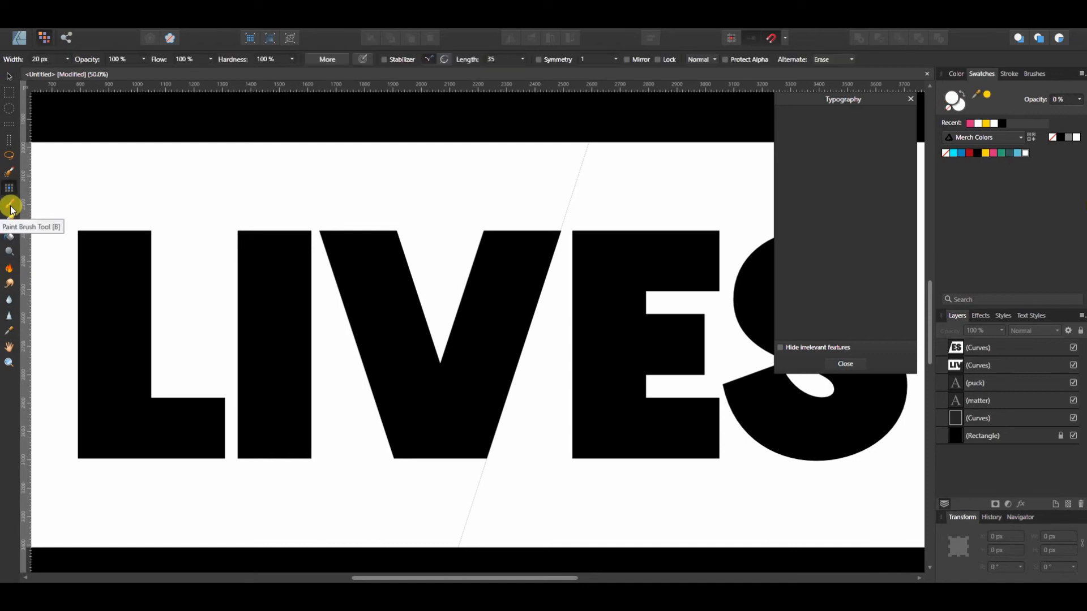
pyautogui.click(11, 208)
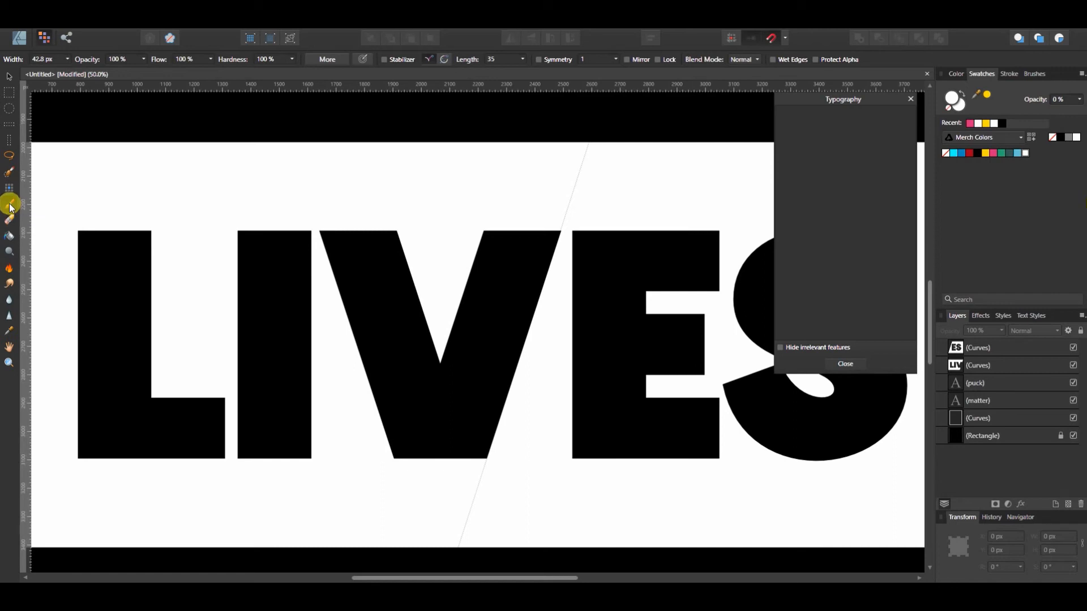
pyautogui.click(1036, 74)
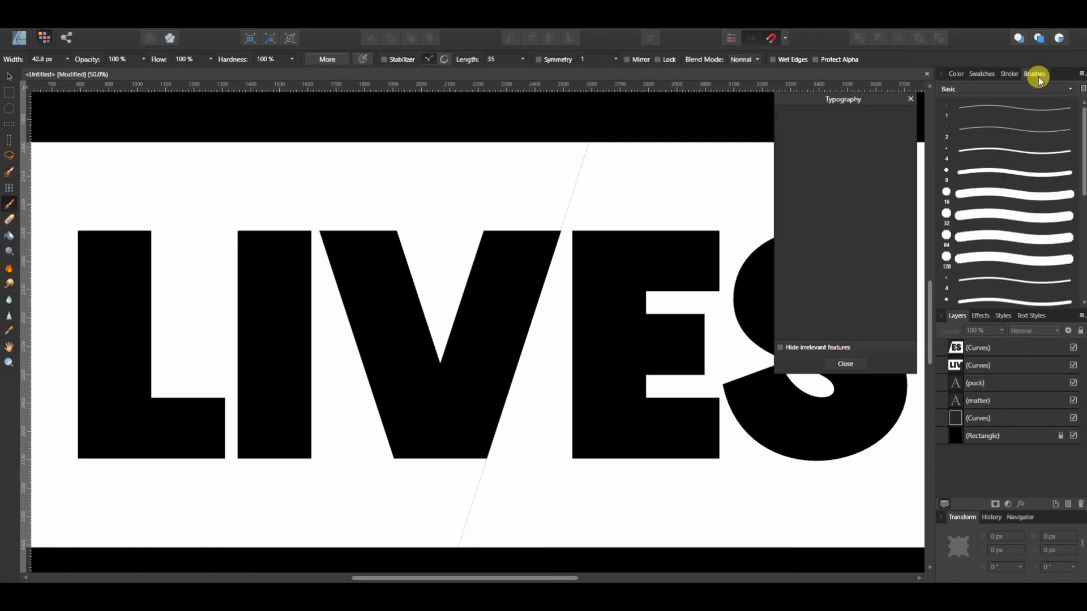
pyautogui.click(1020, 172)
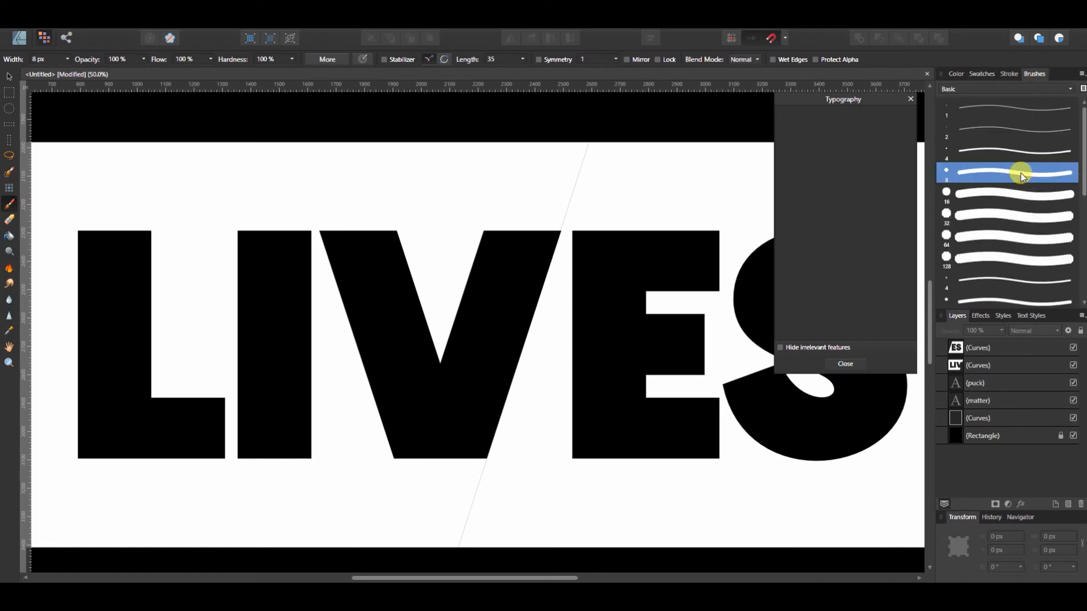
pyautogui.click(983, 74)
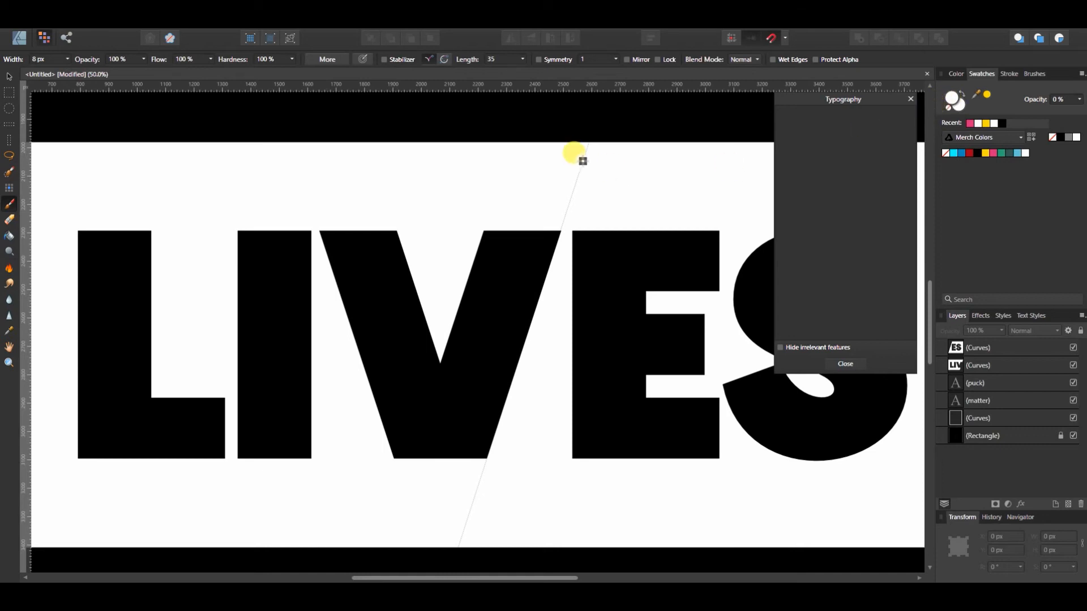
# - Enlarge the brush to 32 px and paint white over the diagonal seam of the LIVES band on a new pixel layer
pyautogui.press(']')
pyautogui.press(']')
pyautogui.press(']')
pyautogui.press(']')
pyautogui.click(1069, 505)
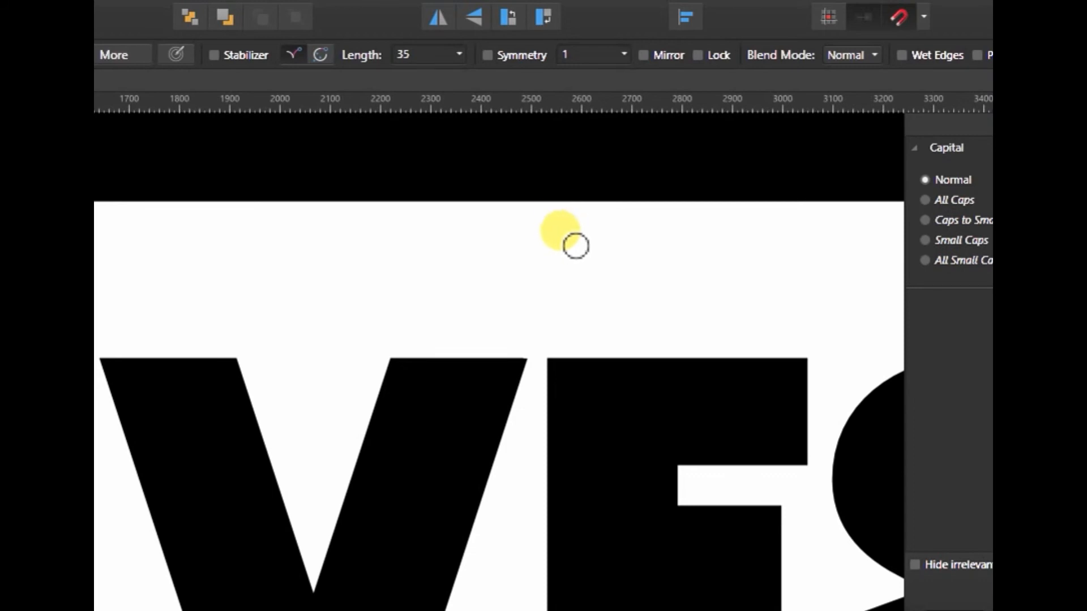
pyautogui.scroll(-2, 543, 315)
pyautogui.scroll(2, 543, 315)
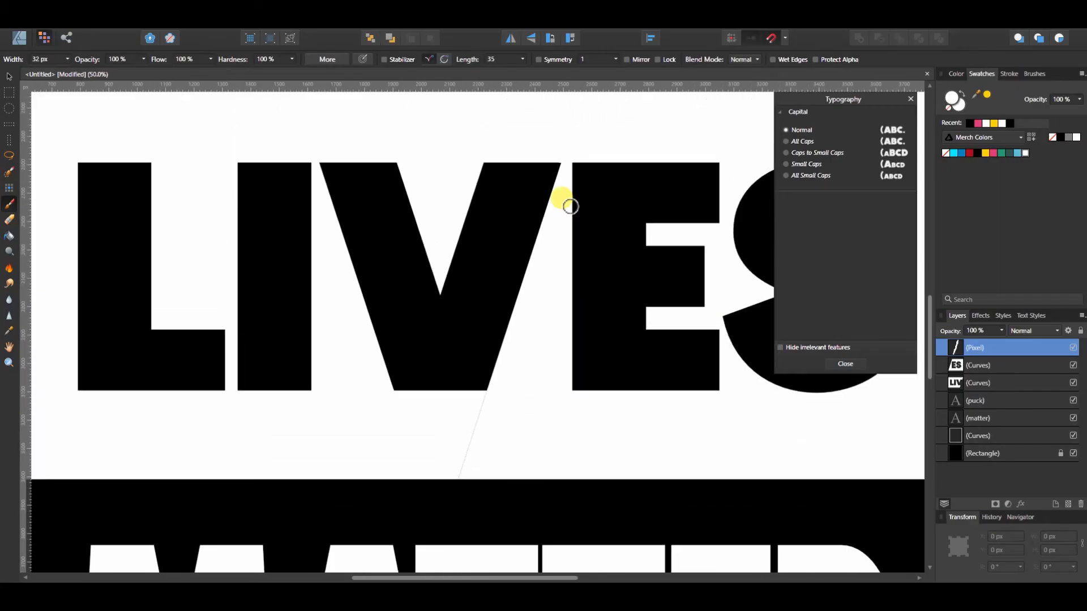
pyautogui.scroll(-4, 570, 207)
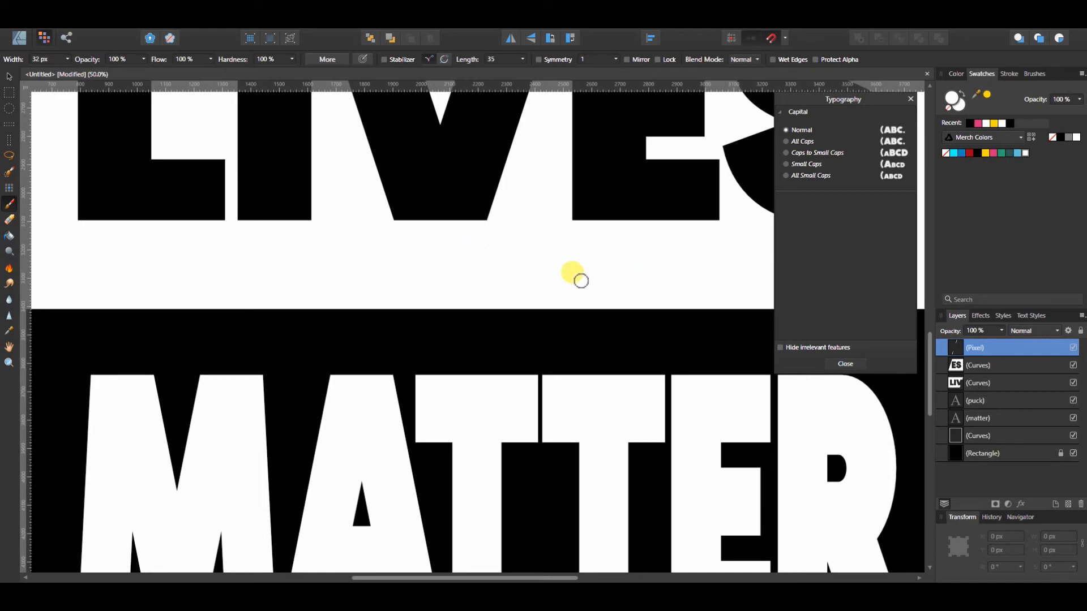
pyautogui.hotkey('ctrl', '0')
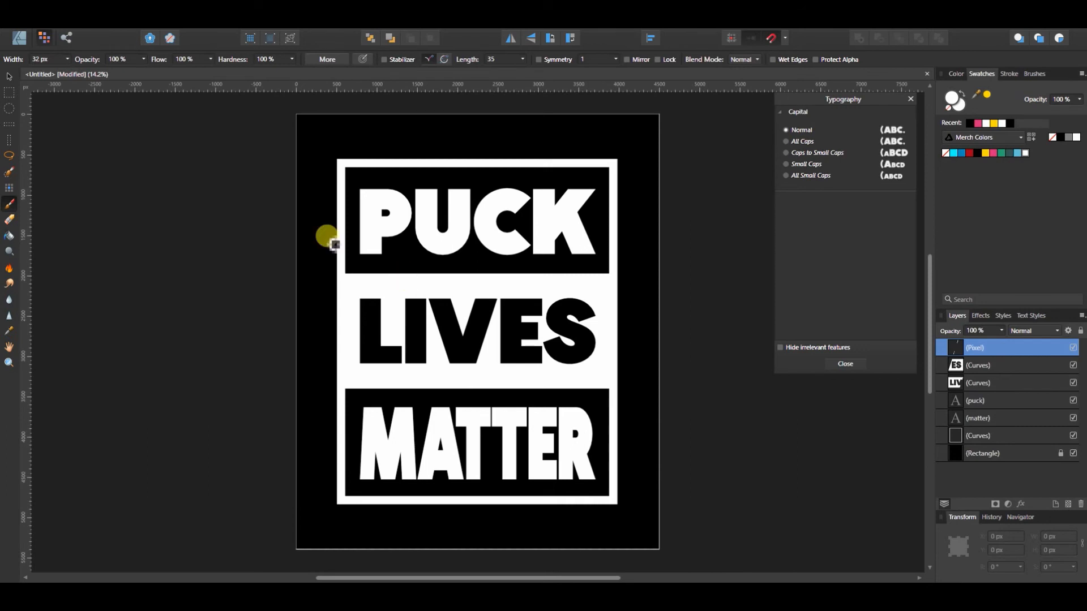
# - Return to the Designer Persona and select the band piece containing the LIV cut-outs
pyautogui.click(18, 39)
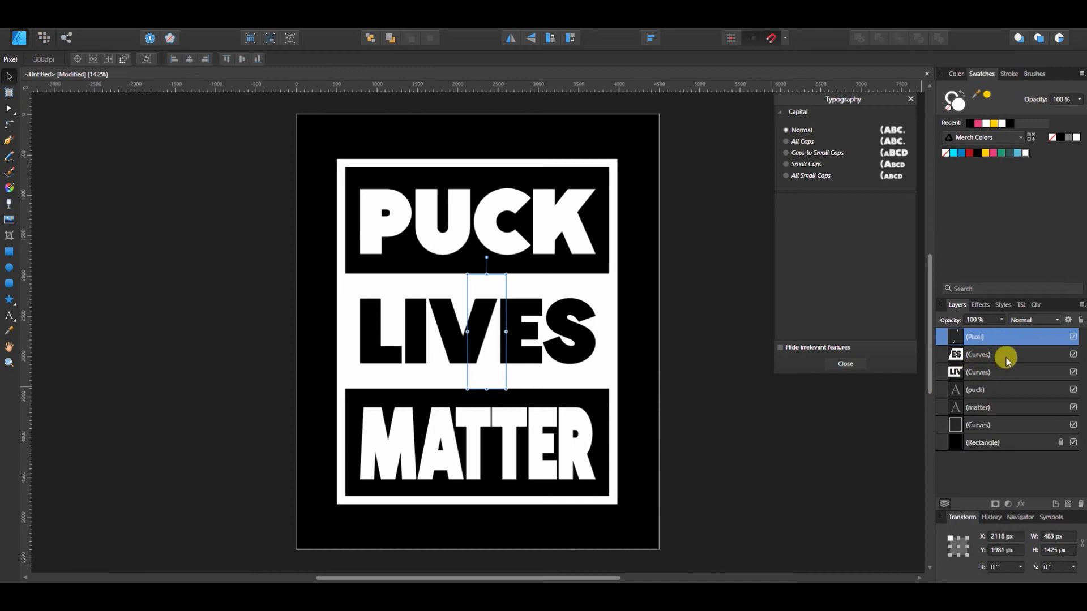
pyautogui.click(979, 356)
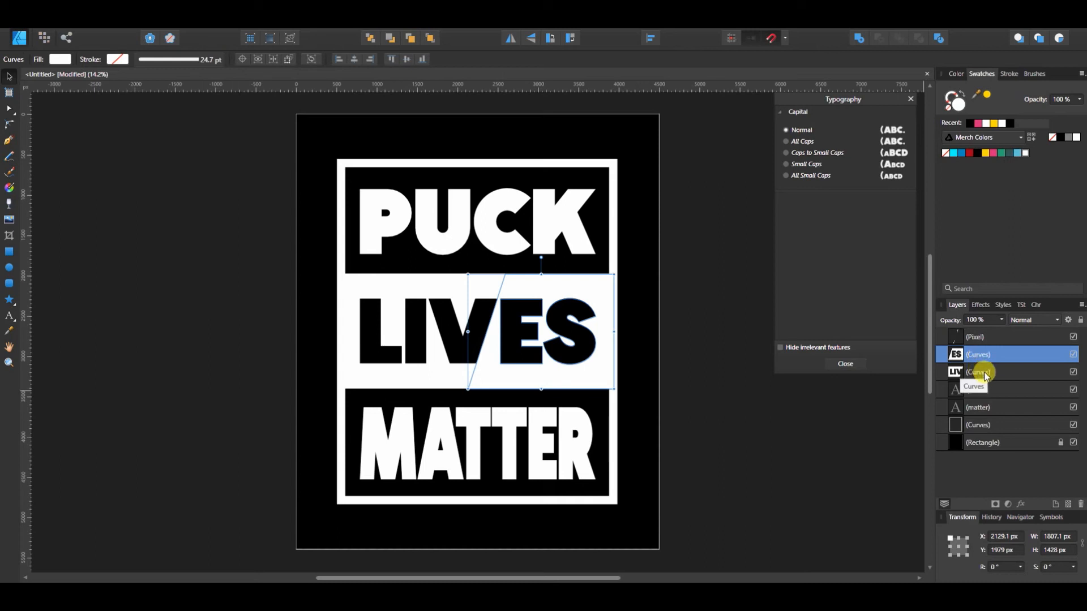
pyautogui.click(971, 374)
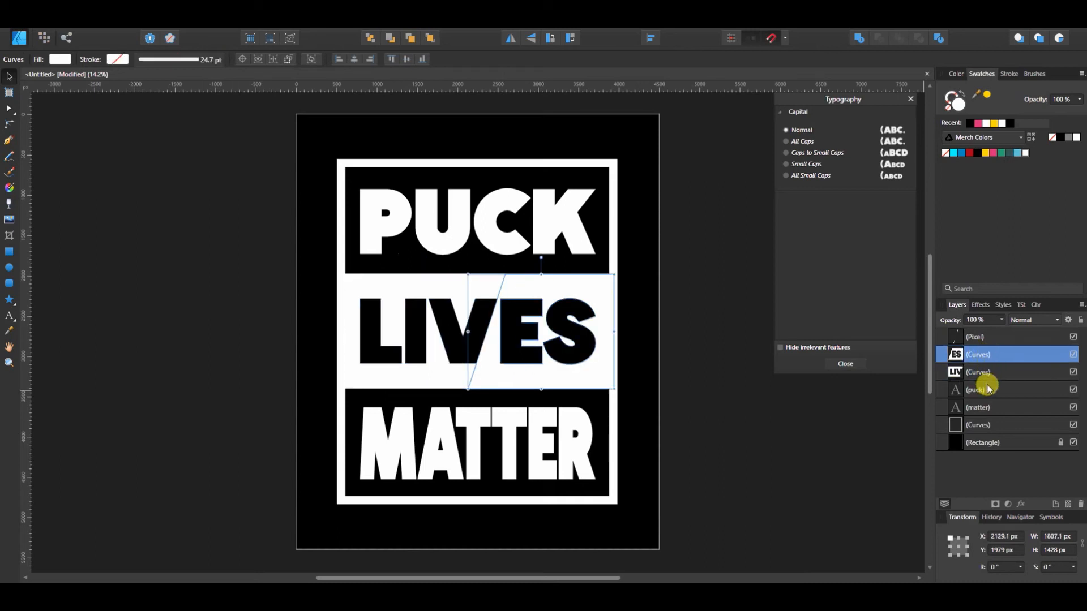
pyautogui.click(991, 385)
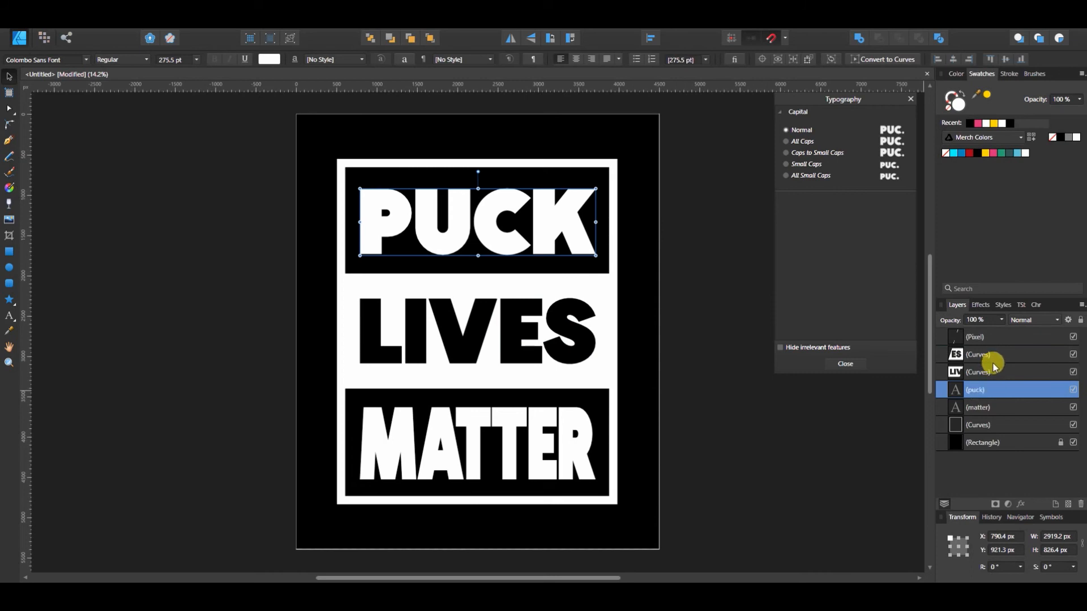
pyautogui.click(993, 361)
pyautogui.click(994, 375)
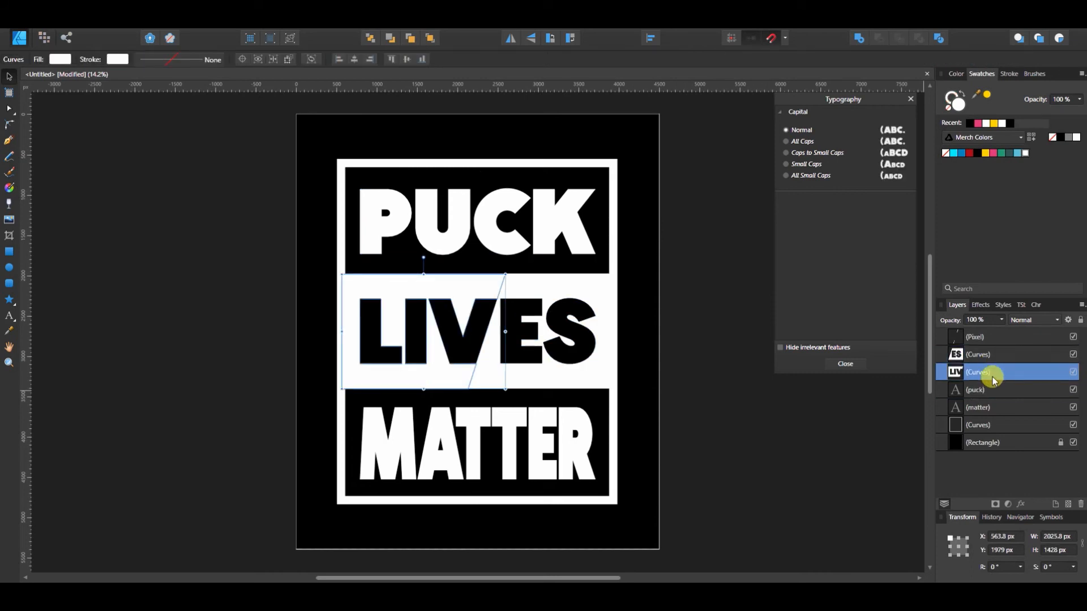
# - Place hockey stick for goalie.eps over the design at about 3743 × 4349 px
pyautogui.click(9, 219)
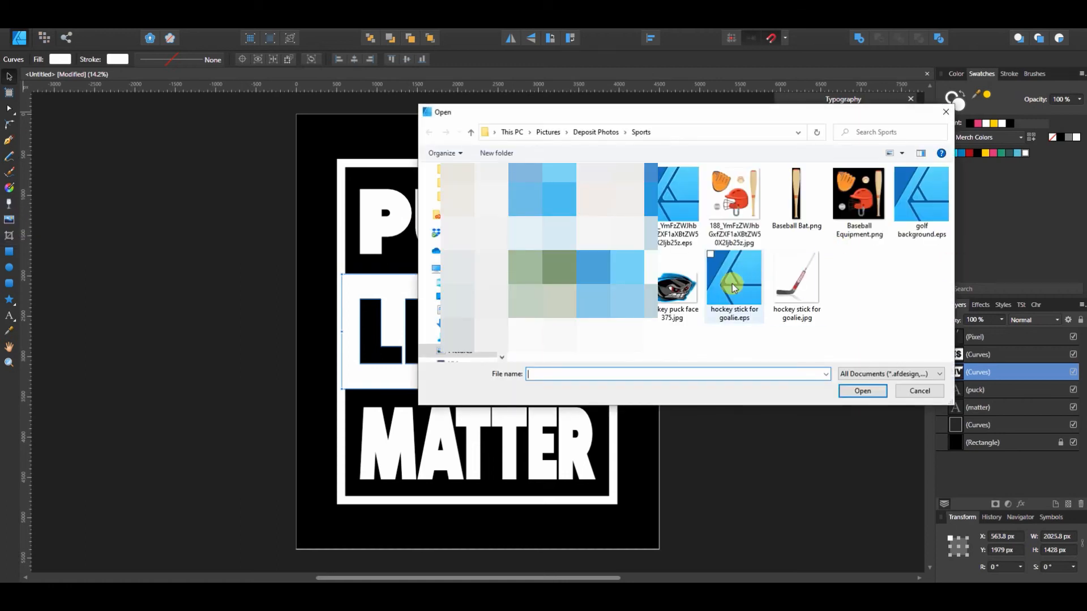
pyautogui.click(734, 288)
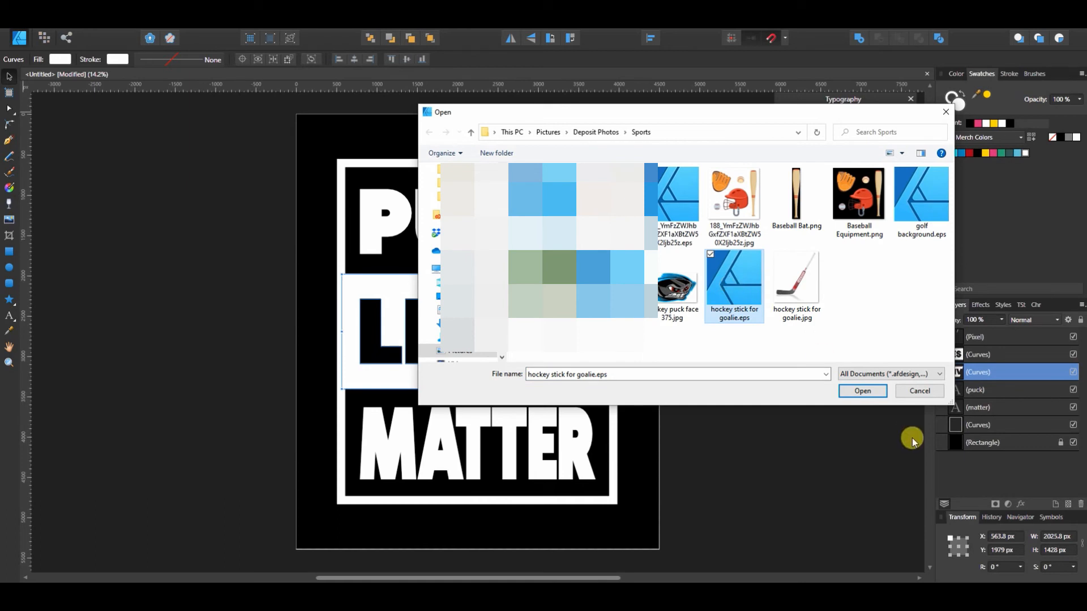
pyautogui.click(875, 394)
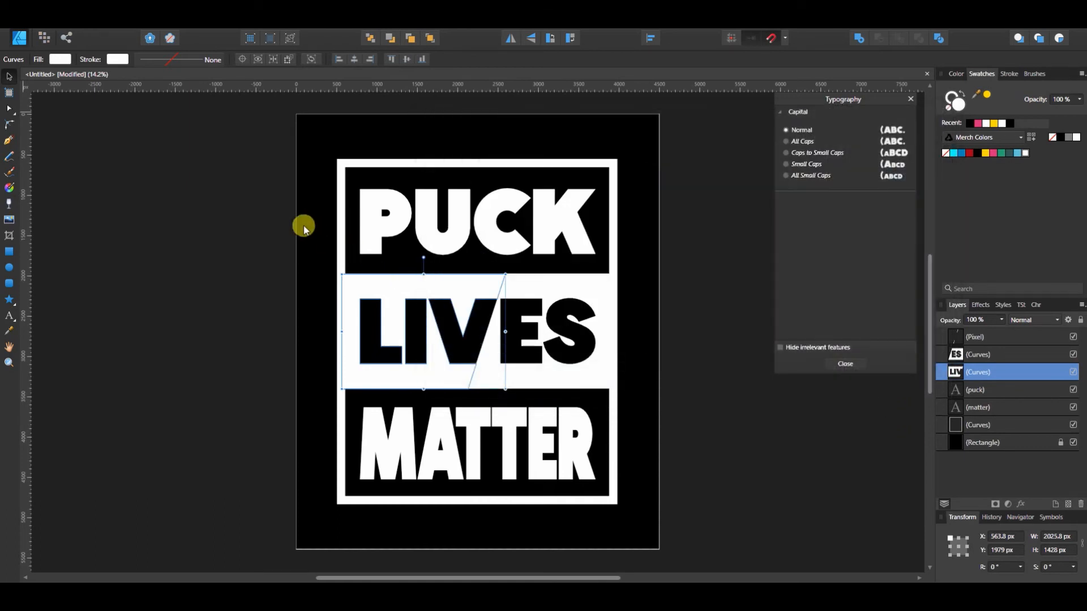
pyautogui.moveTo(342, 182); pyautogui.dragTo(702, 485)
pyautogui.moveTo(565, 429); pyautogui.dragTo(570, 416)
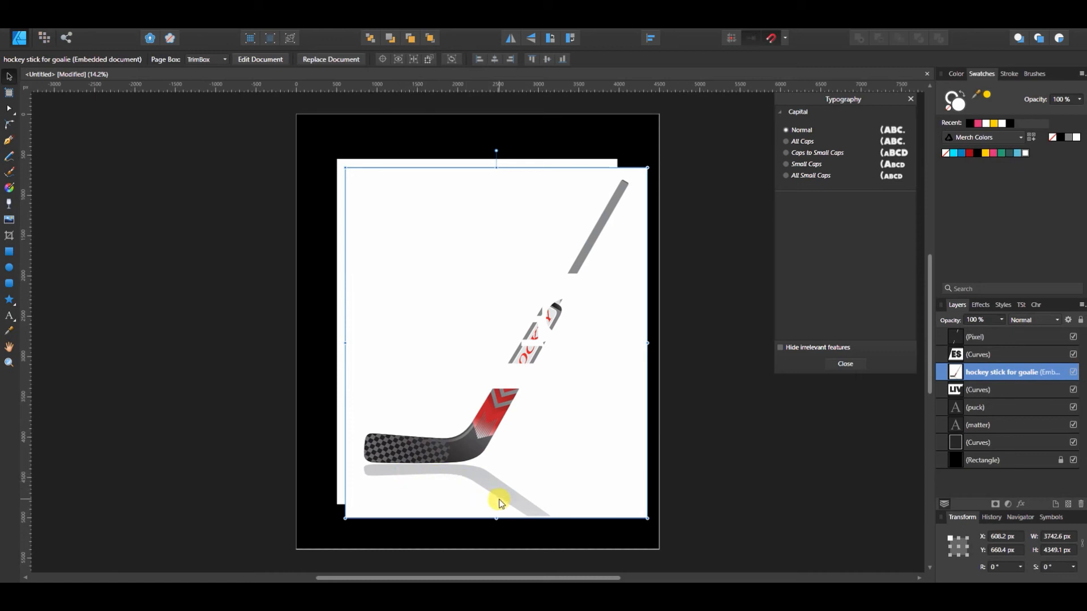
# - Open the embedded hockey stick document, delete its white background curve, and return to the main design
pyautogui.click(257, 60)
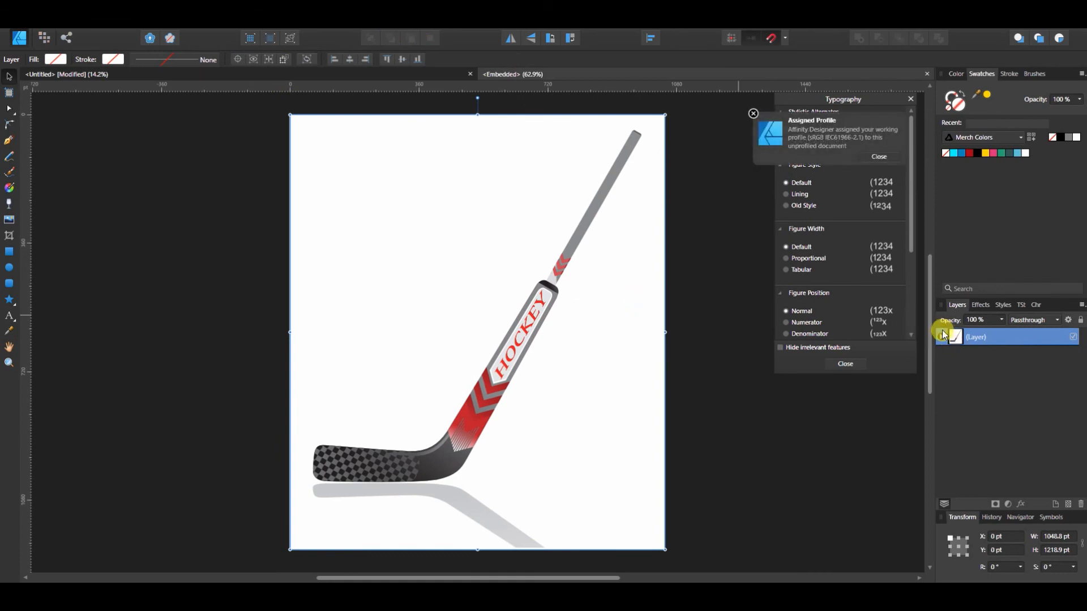
pyautogui.click(941, 338)
pyautogui.moveTo(1082, 360); pyautogui.dragTo(1081, 503)
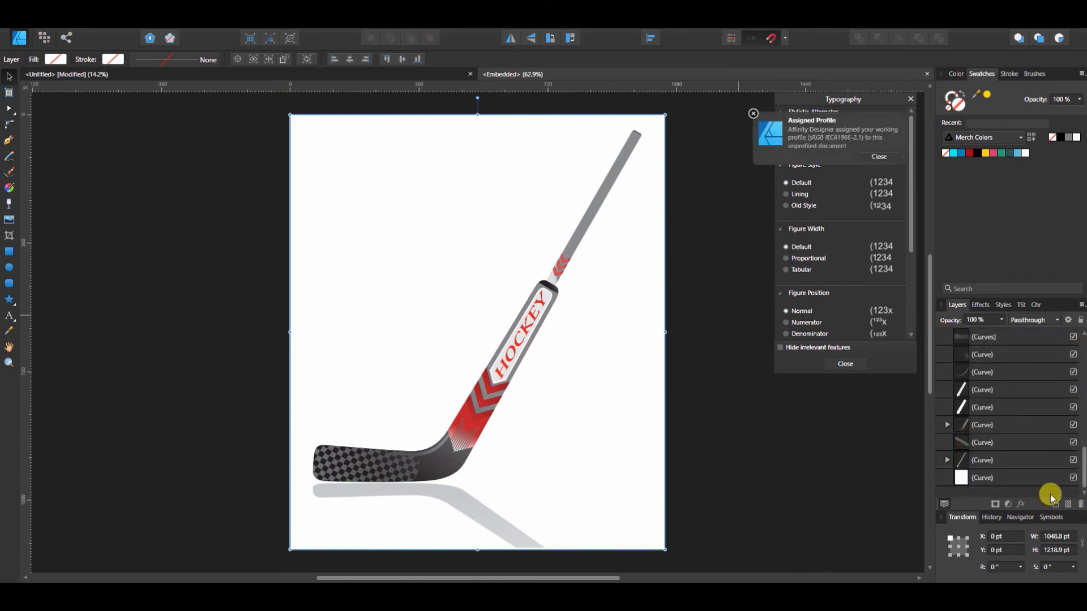
pyautogui.click(1013, 483)
pyautogui.press('Delete')
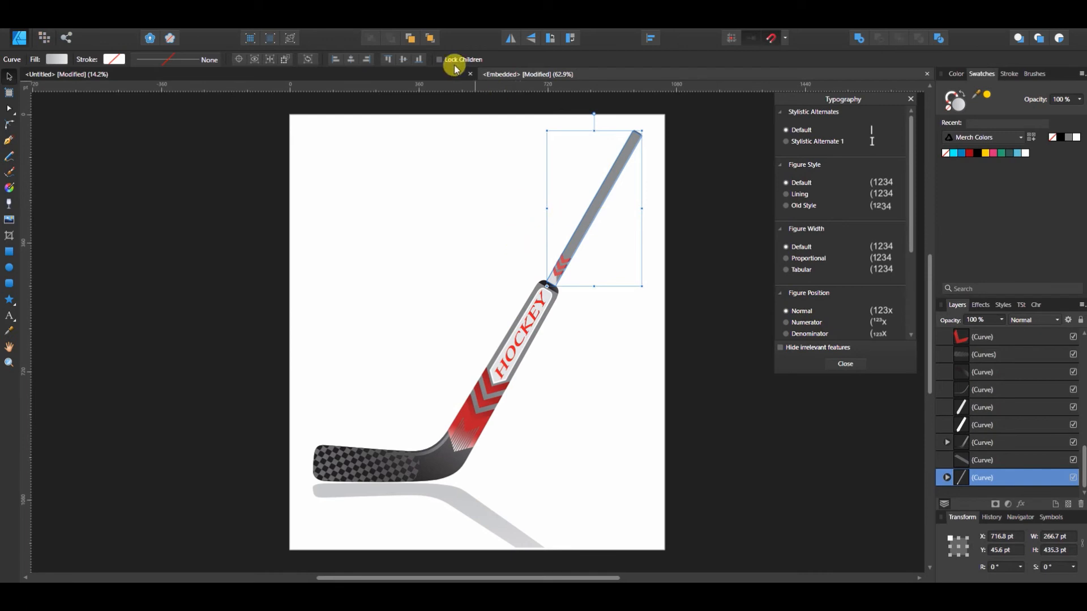
pyautogui.click(428, 74)
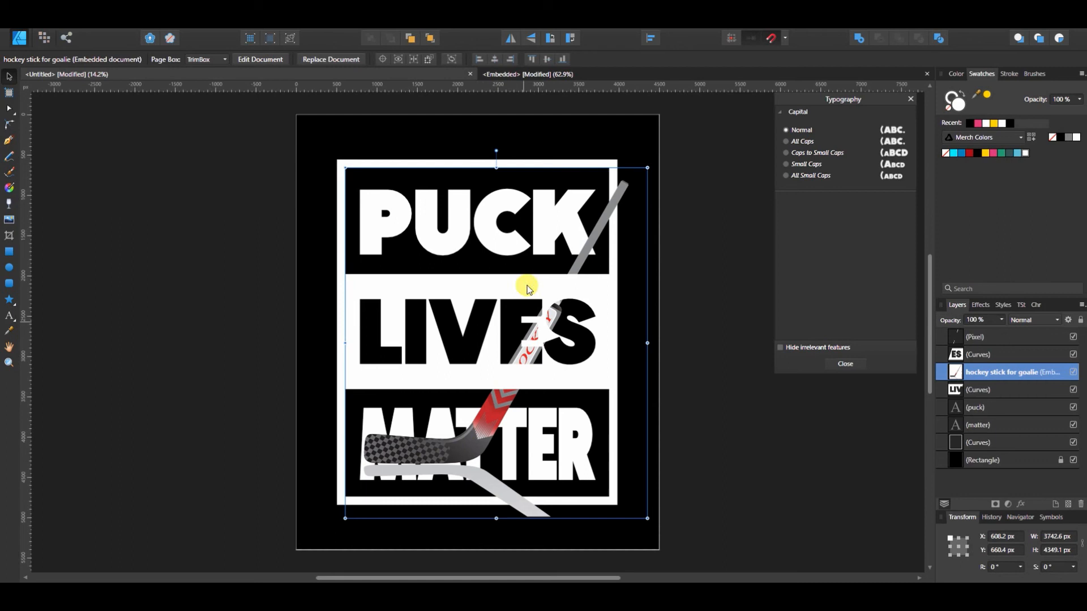
# - Delete the grey shadow curve below the stick in the embedded document and return to the main design
pyautogui.click(582, 75)
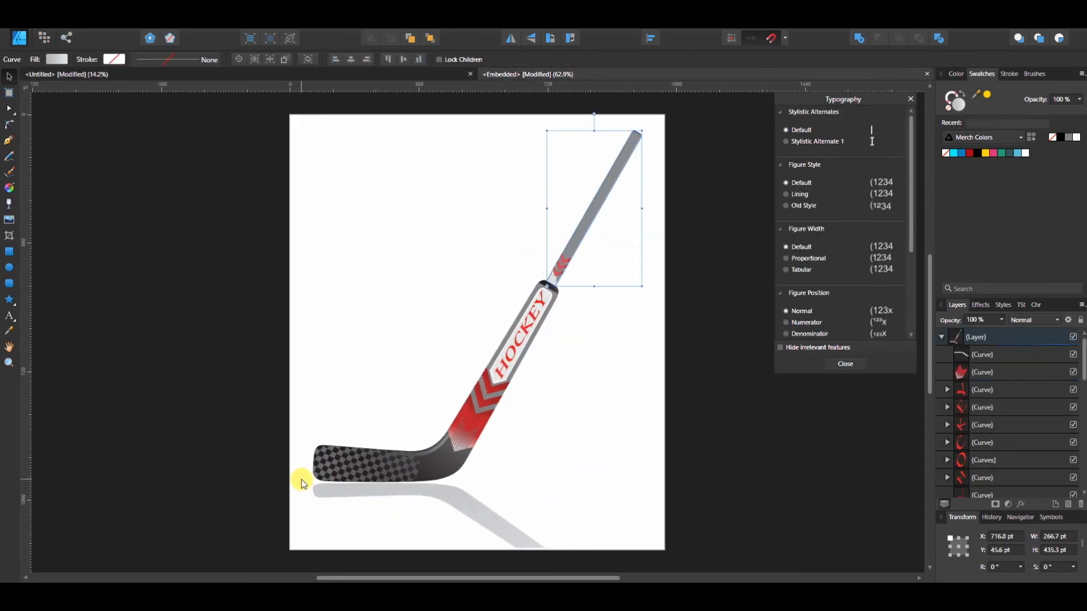
pyautogui.moveTo(299, 478); pyautogui.dragTo(620, 561)
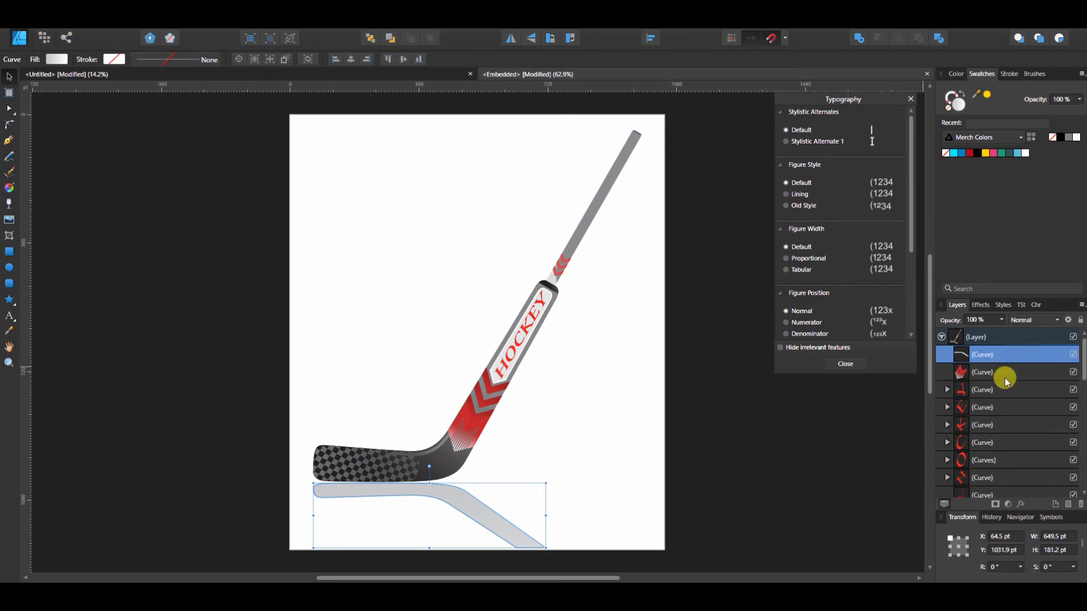
pyautogui.press('Delete')
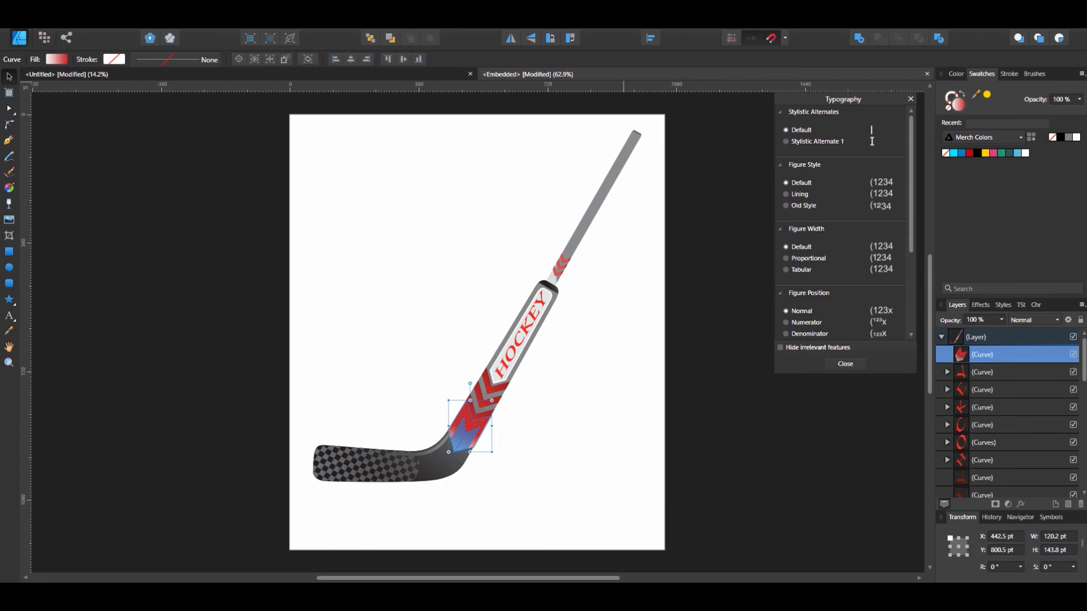
pyautogui.click(413, 75)
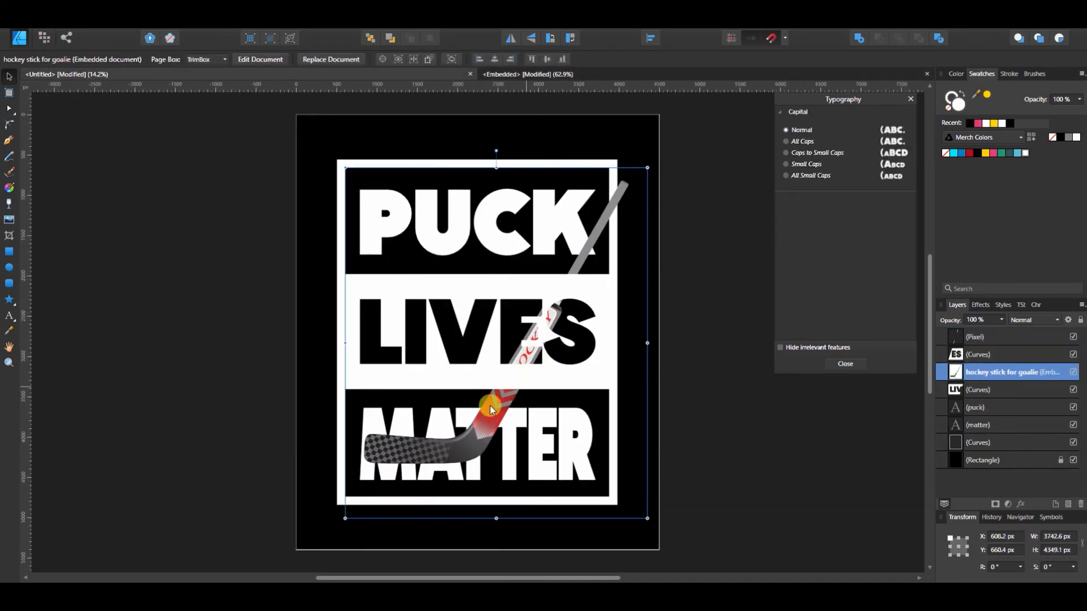
# - Position the hockey stick diagonally across the design, rotated to about -12.2° and enlarged to about 3999 × 4647 px
pyautogui.moveTo(490, 420); pyautogui.dragTo(472, 412)
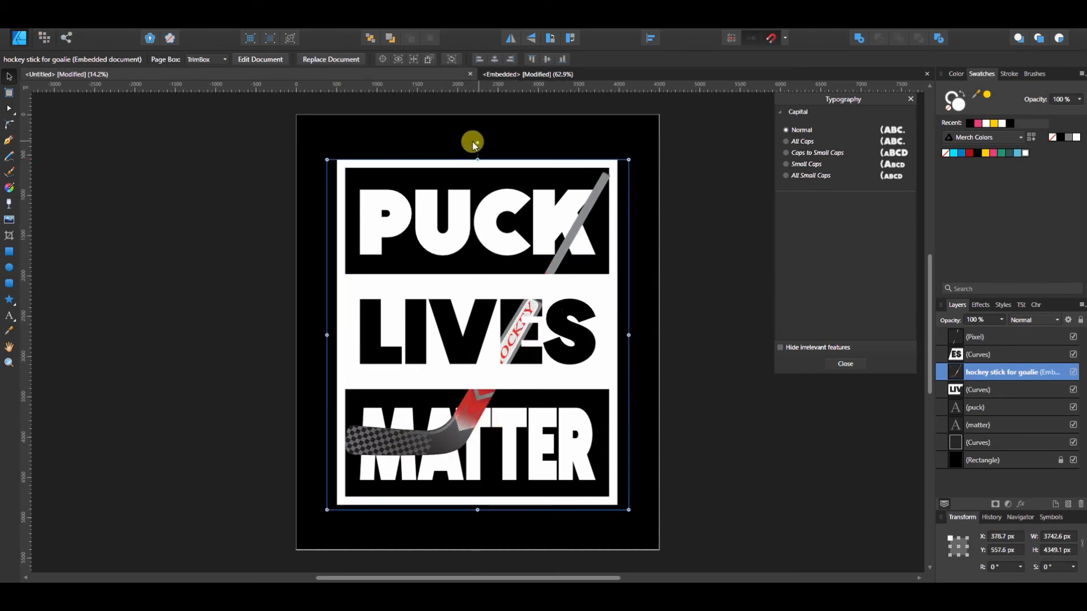
pyautogui.moveTo(478, 148); pyautogui.dragTo(519, 144)
pyautogui.moveTo(455, 410); pyautogui.dragTo(461, 378)
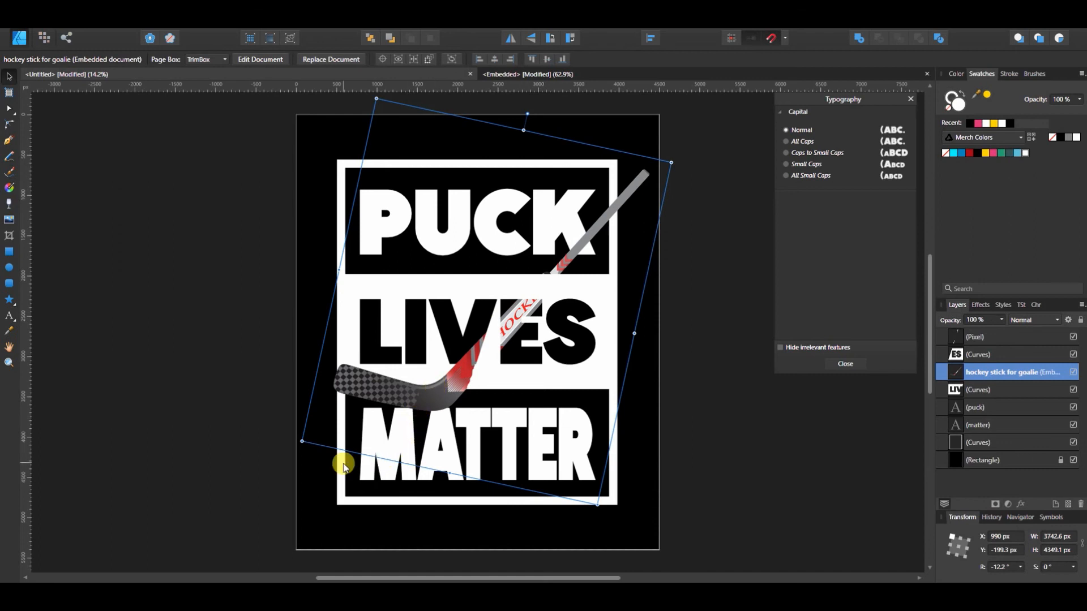
pyautogui.moveTo(302, 440); pyautogui.dragTo(276, 460)
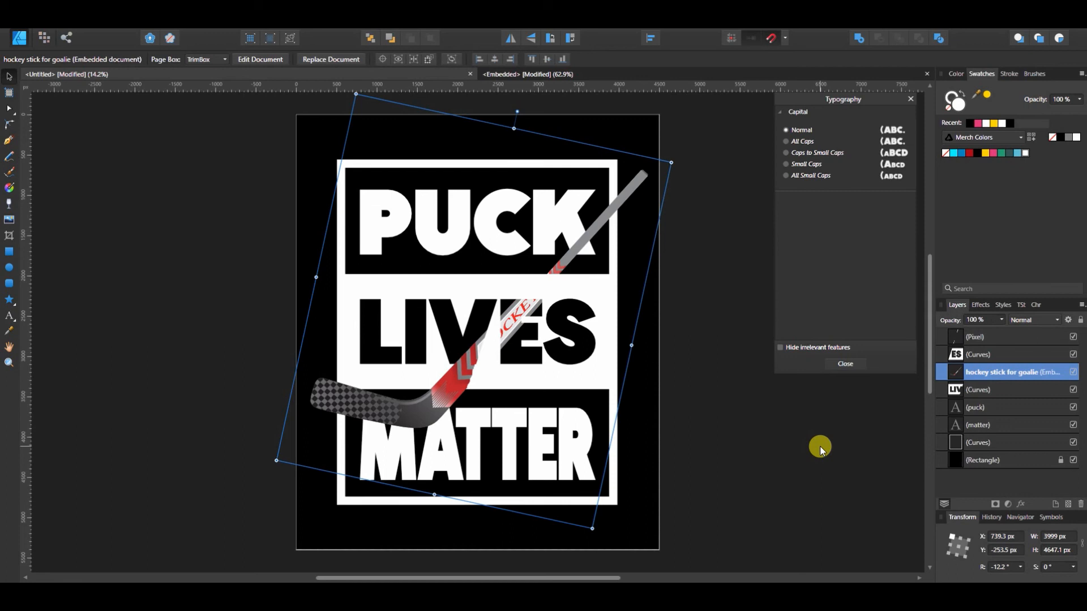
# - Bring the white frame curves to the front of the layer stack, above the stick and lettering
pyautogui.click(974, 443)
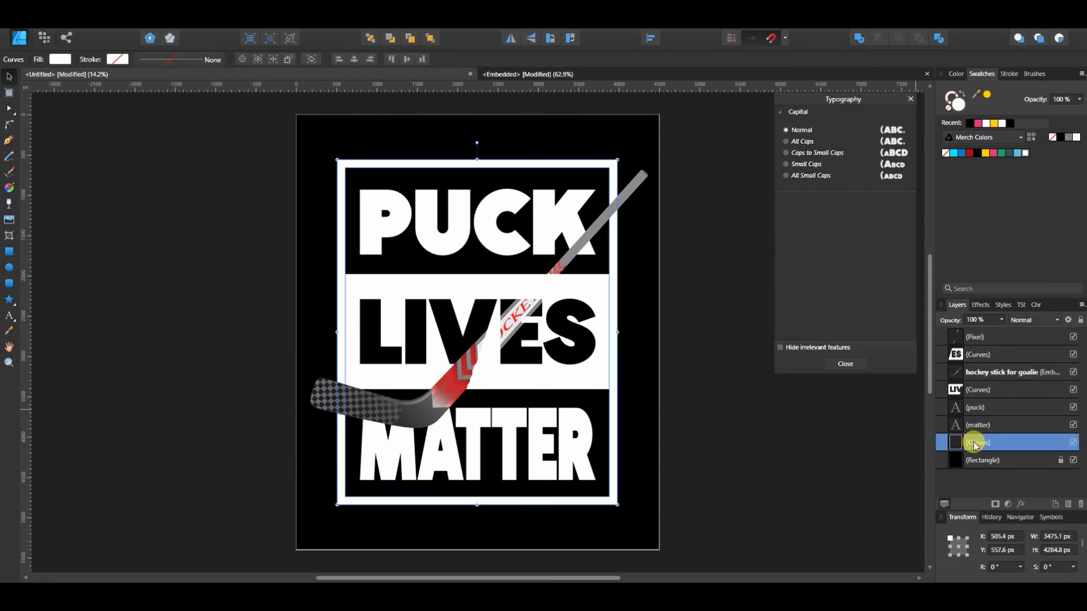
pyautogui.click(432, 38)
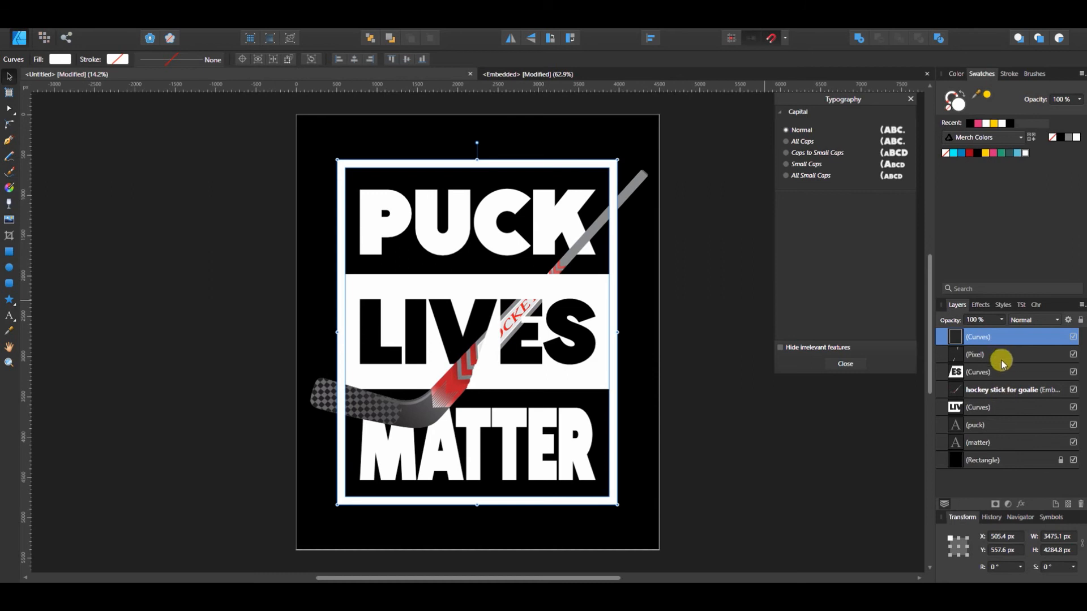
# - Reposition the hockey stick diagonally across the design with a rotation of about -9.7°, keeping its blade overlapping the top of MATTER
pyautogui.click(996, 390)
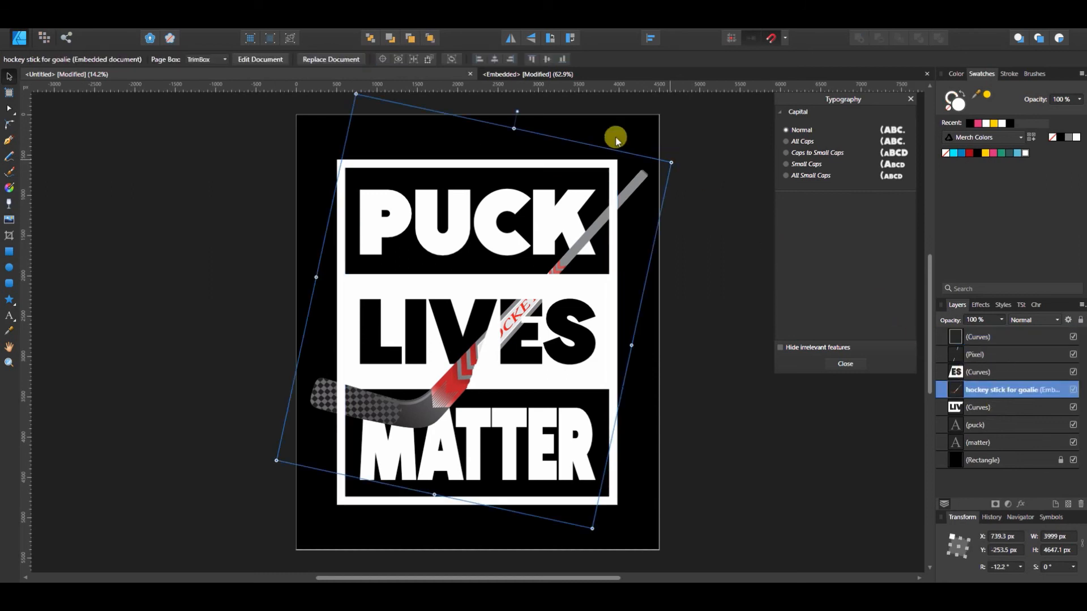
pyautogui.moveTo(517, 104); pyautogui.dragTo(498, 101)
pyautogui.moveTo(554, 254); pyautogui.dragTo(583, 249)
pyautogui.moveTo(529, 103); pyautogui.dragTo(516, 90)
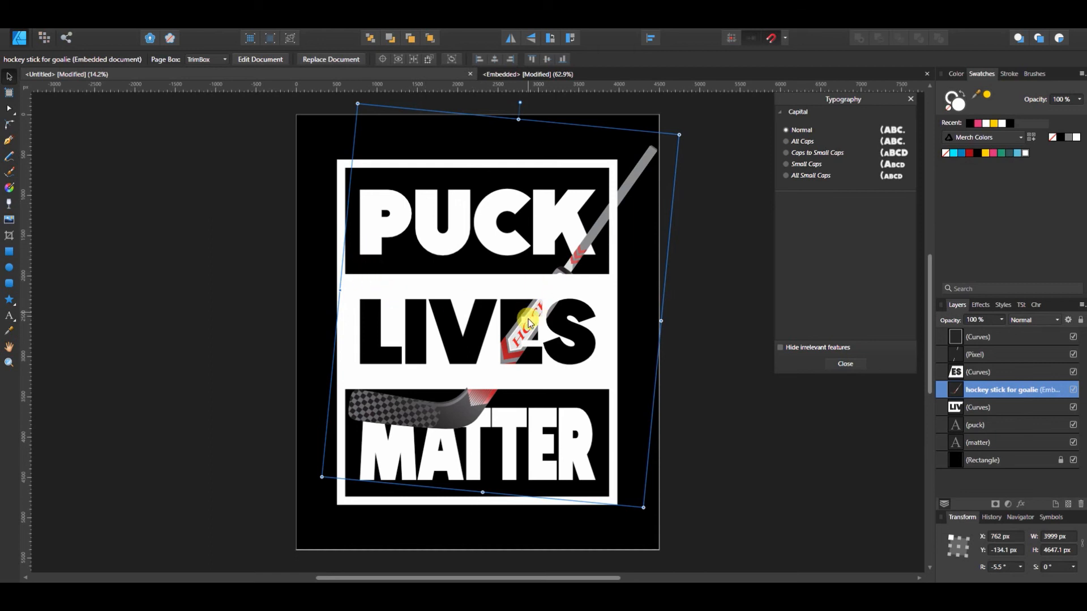
pyautogui.moveTo(530, 331); pyautogui.dragTo(528, 332)
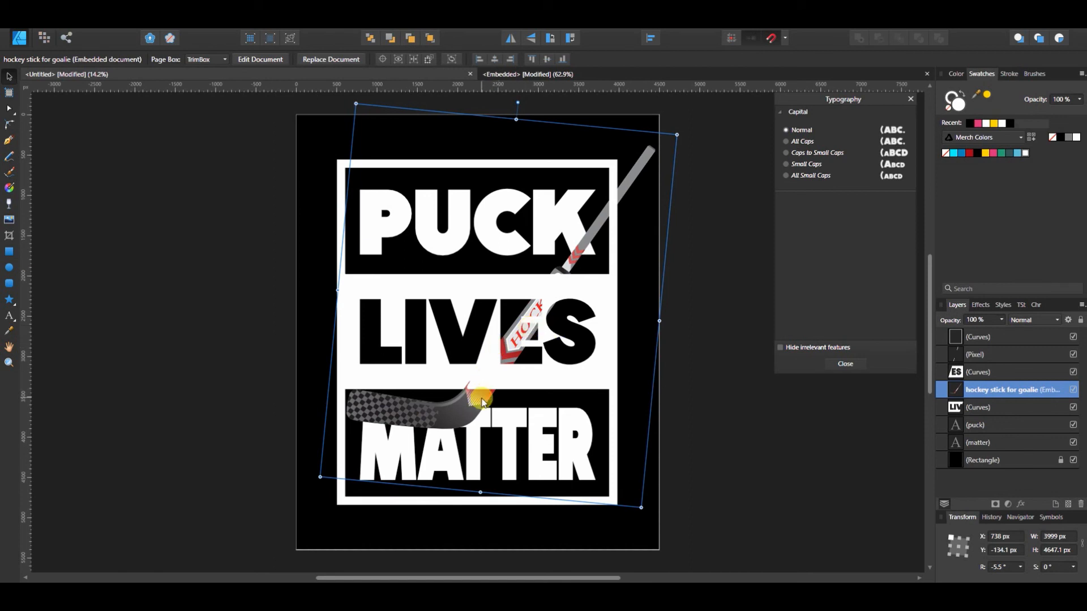
pyautogui.moveTo(472, 396)
pyautogui.mouseDown()
pyautogui.moveTo(447, 413)
pyautogui.moveTo(461, 412)
pyautogui.mouseUp()
pyautogui.click(496, 111)
pyautogui.moveTo(497, 113); pyautogui.dragTo(512, 118)
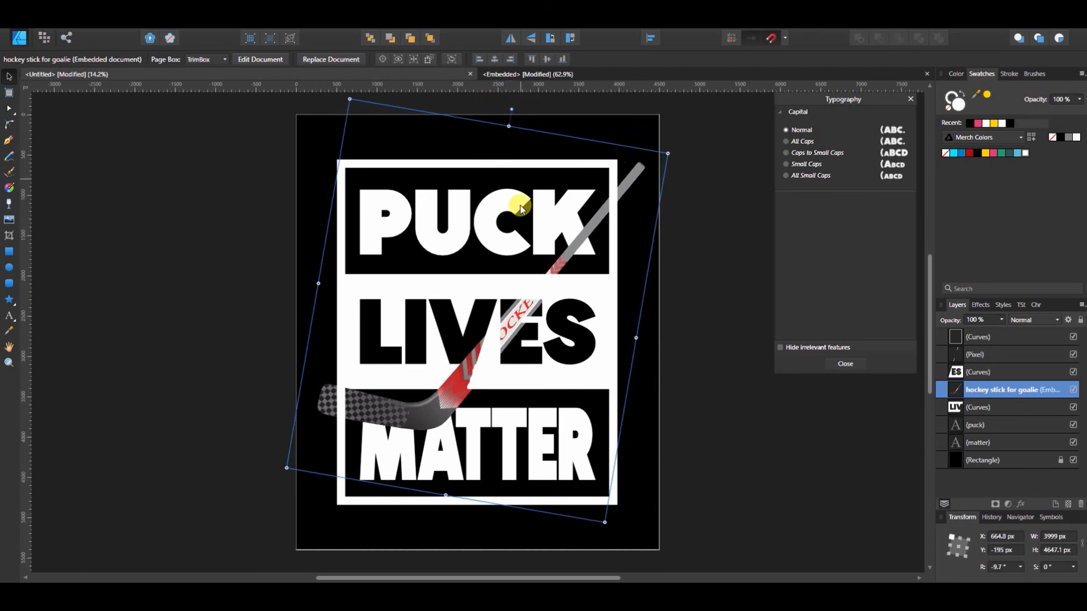
pyautogui.moveTo(446, 337); pyautogui.dragTo(437, 338)
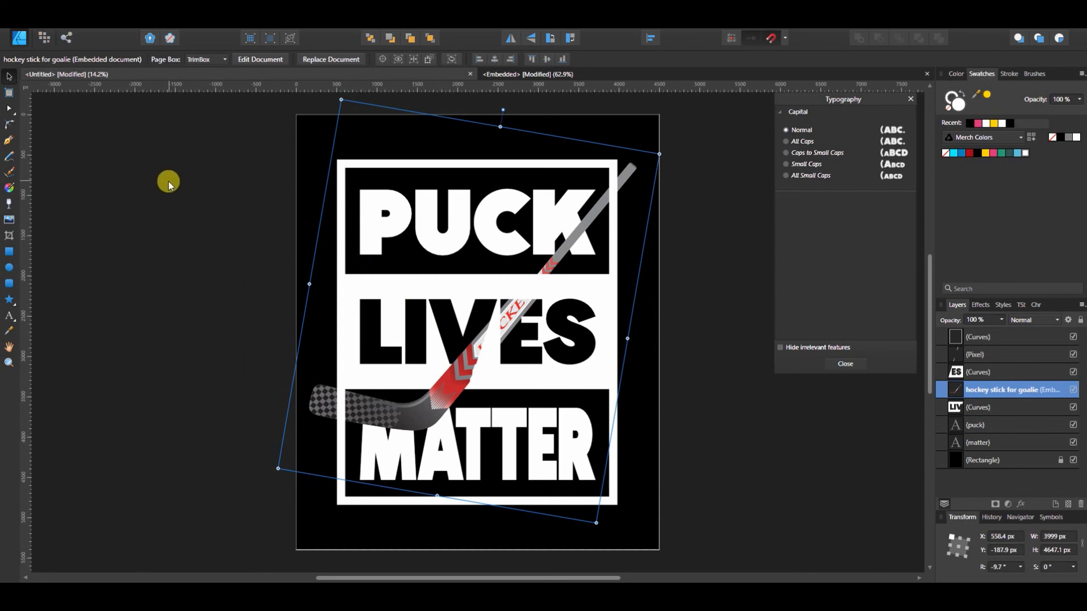
# - Place hockey puck face 375.eps over the end of MATTER at about 1728 × 1013 px and close the embedded stick document
pyautogui.click(8, 221)
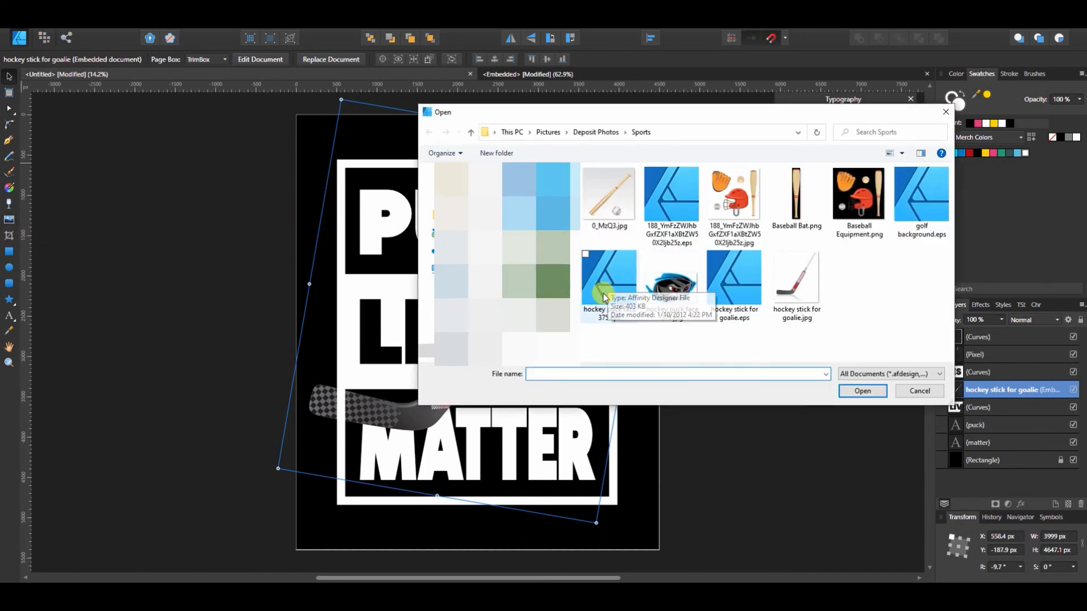
pyautogui.click(629, 287)
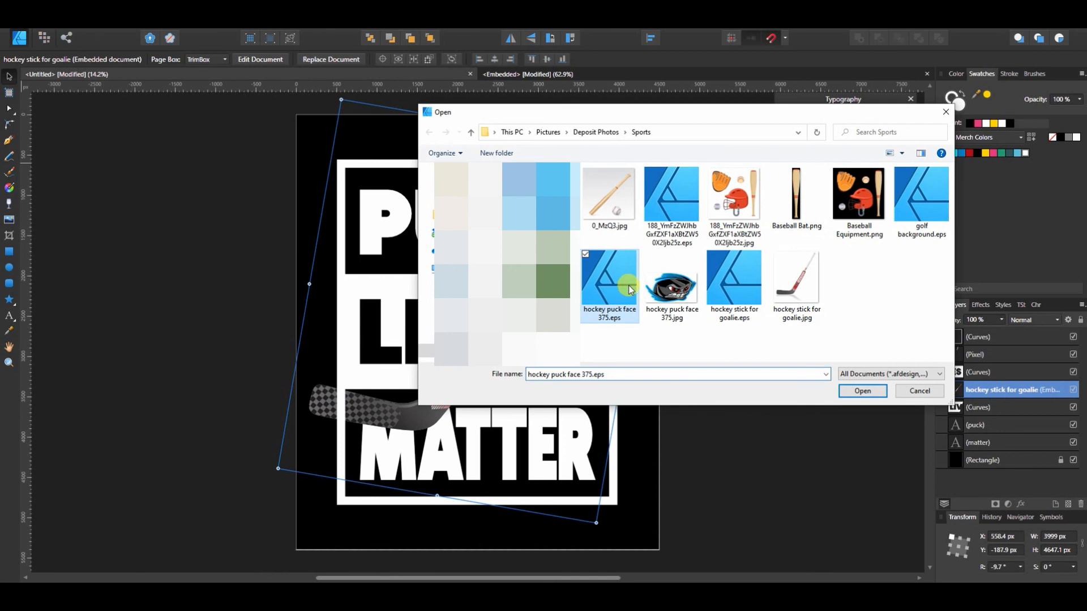
pyautogui.click(862, 390)
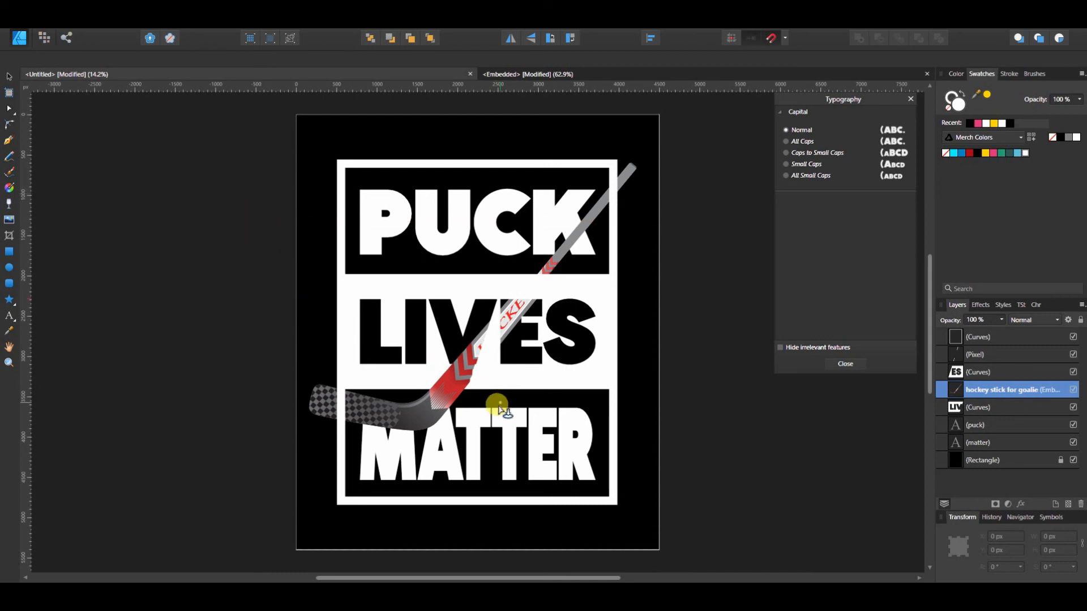
pyautogui.moveTo(499, 390); pyautogui.dragTo(640, 470)
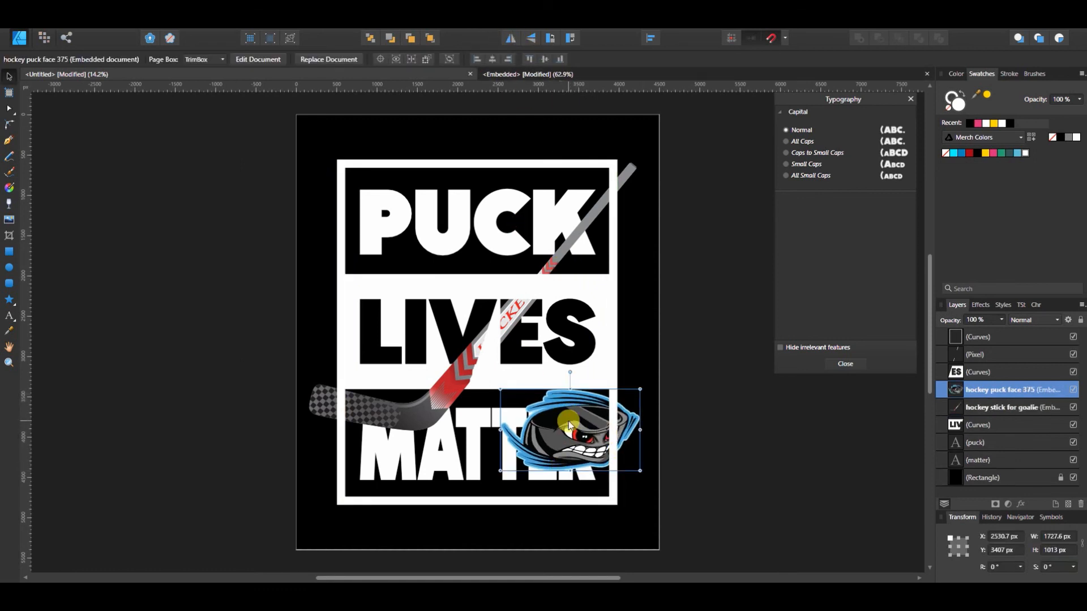
pyautogui.moveTo(569, 425); pyautogui.dragTo(562, 425)
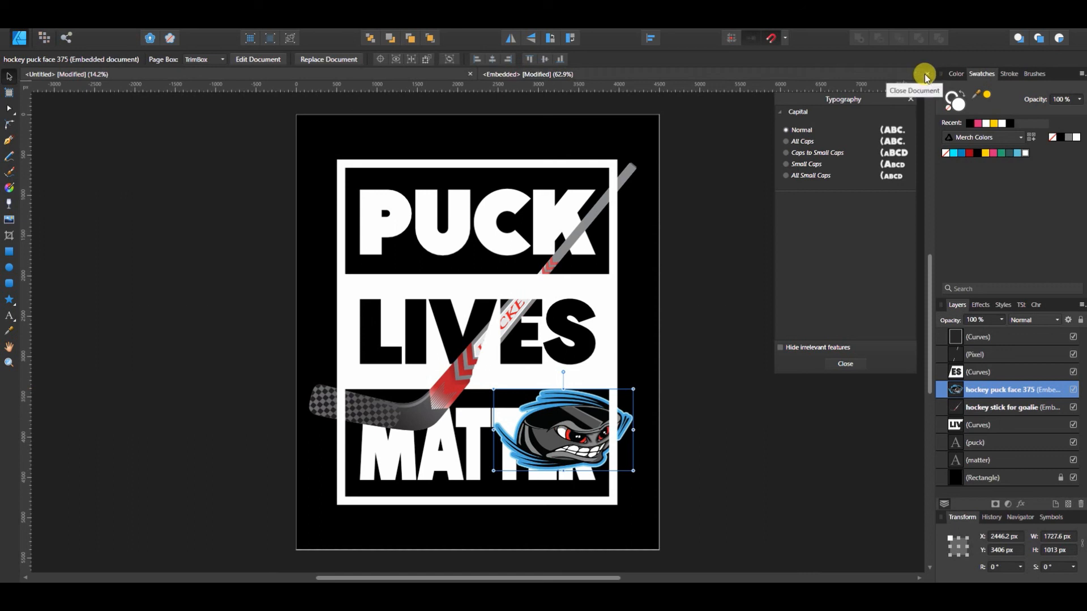
pyautogui.click(926, 77)
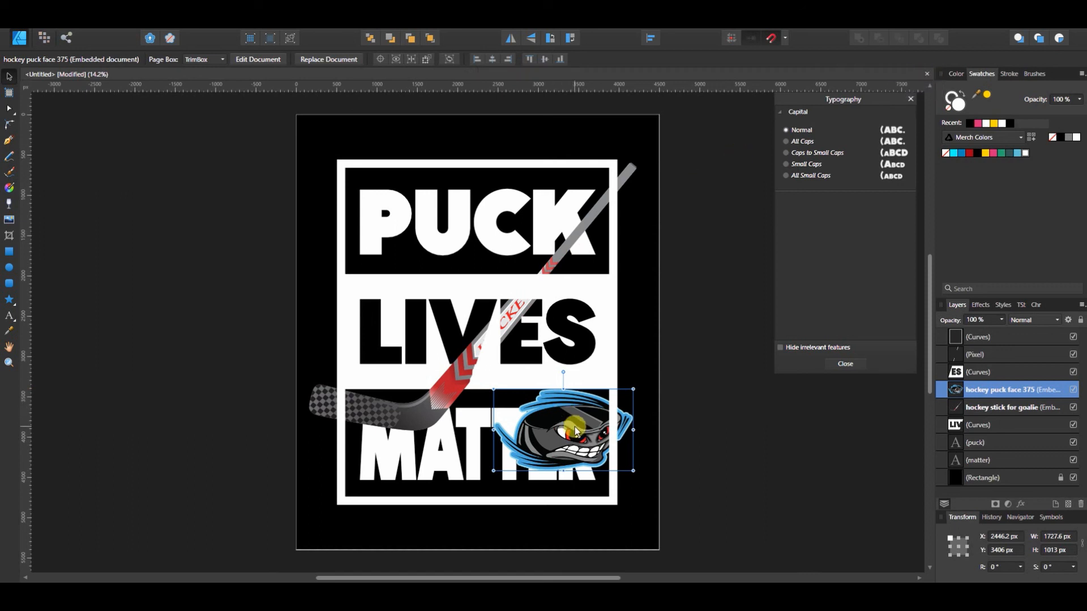
# - Flip the puck face horizontally, position it above the end of MATTER, and move it one layer forward over the ES curves
pyautogui.click(522, 39)
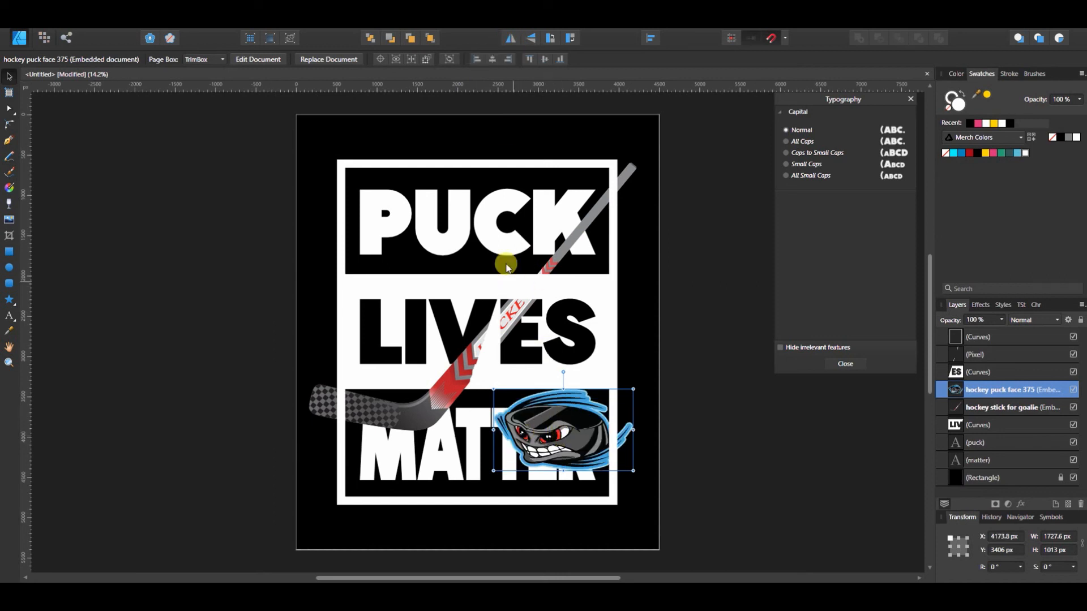
pyautogui.click(511, 38)
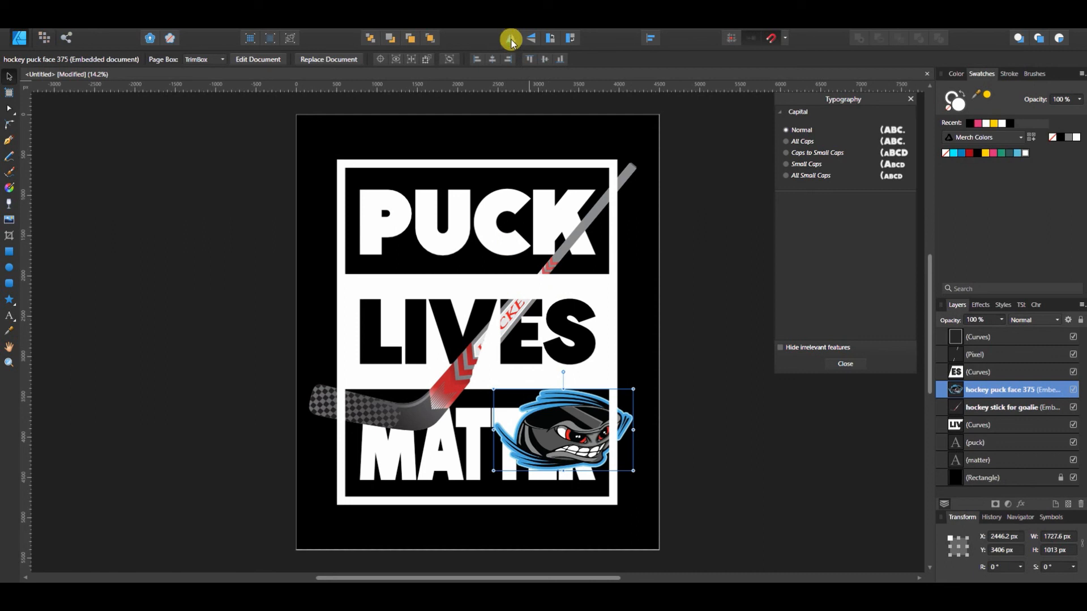
pyautogui.click(510, 38)
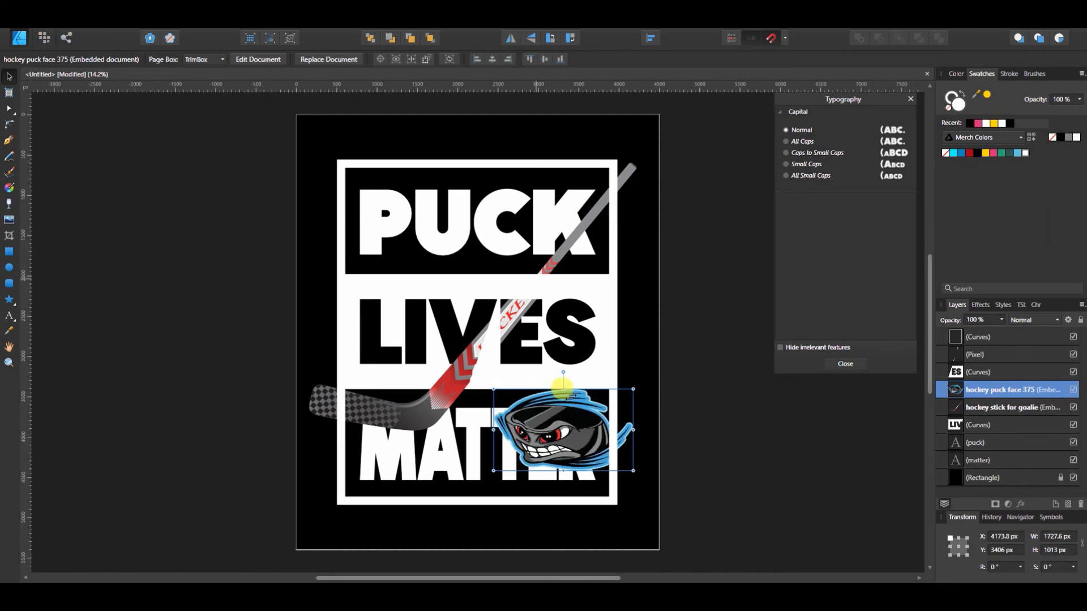
pyautogui.moveTo(572, 419)
pyautogui.mouseDown()
pyautogui.moveTo(563, 397)
pyautogui.moveTo(553, 418)
pyautogui.moveTo(568, 383)
pyautogui.moveTo(572, 398)
pyautogui.moveTo(541, 402)
pyautogui.moveTo(558, 405)
pyautogui.mouseUp()
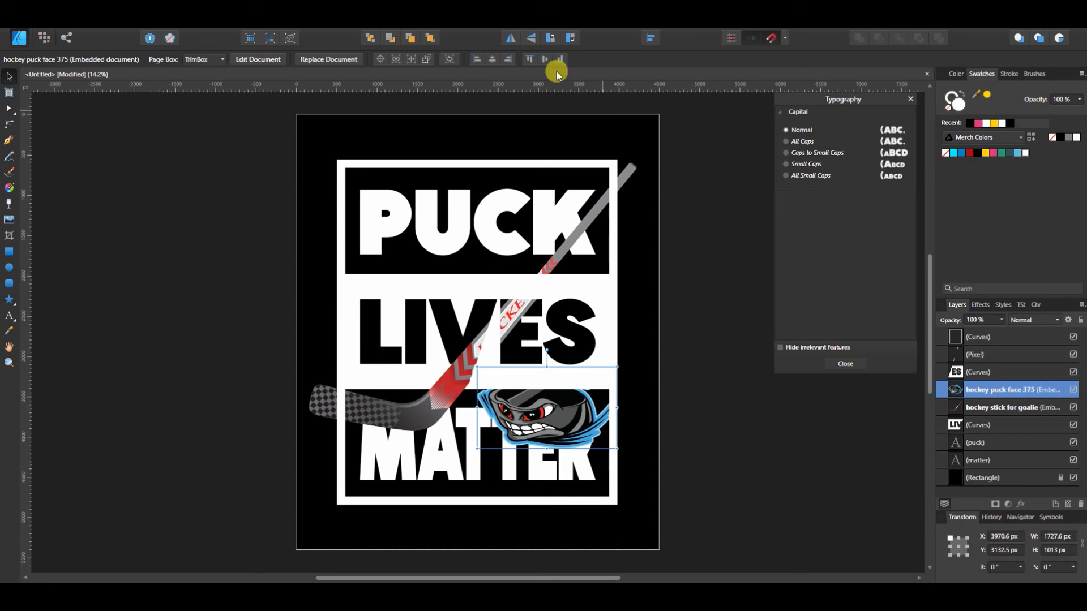
pyautogui.click(409, 39)
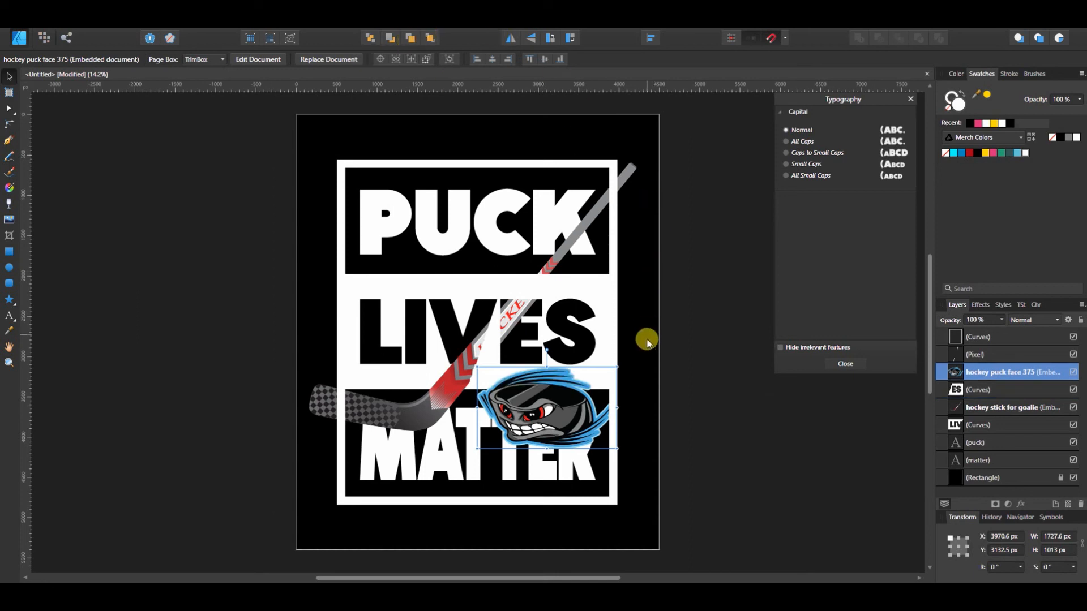
pyautogui.click(555, 403)
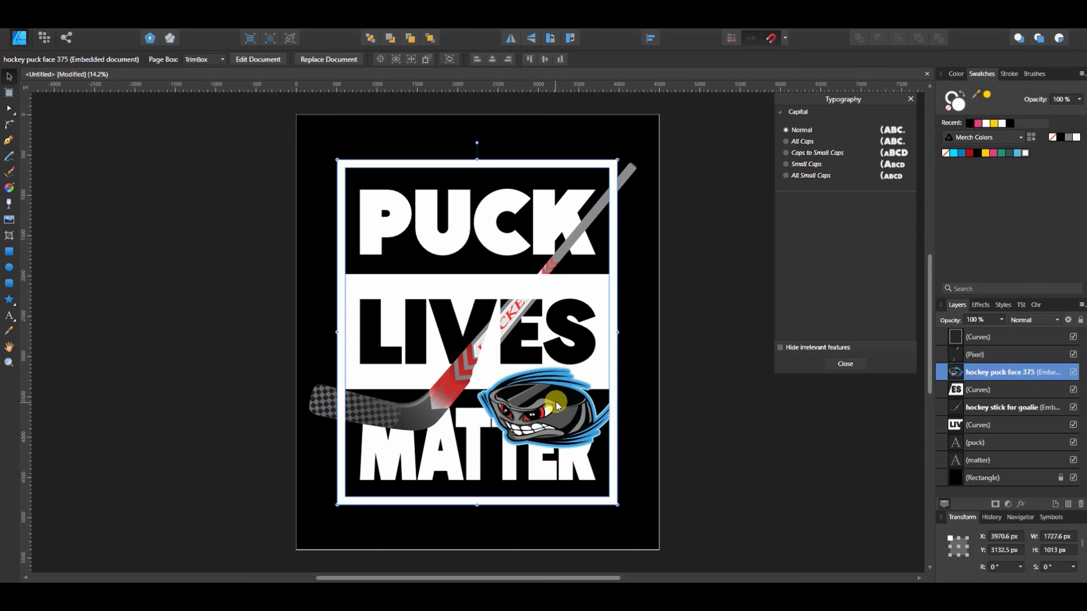
pyautogui.moveTo(560, 405); pyautogui.dragTo(561, 396)
pyautogui.hotkey('ctrl', 'z')
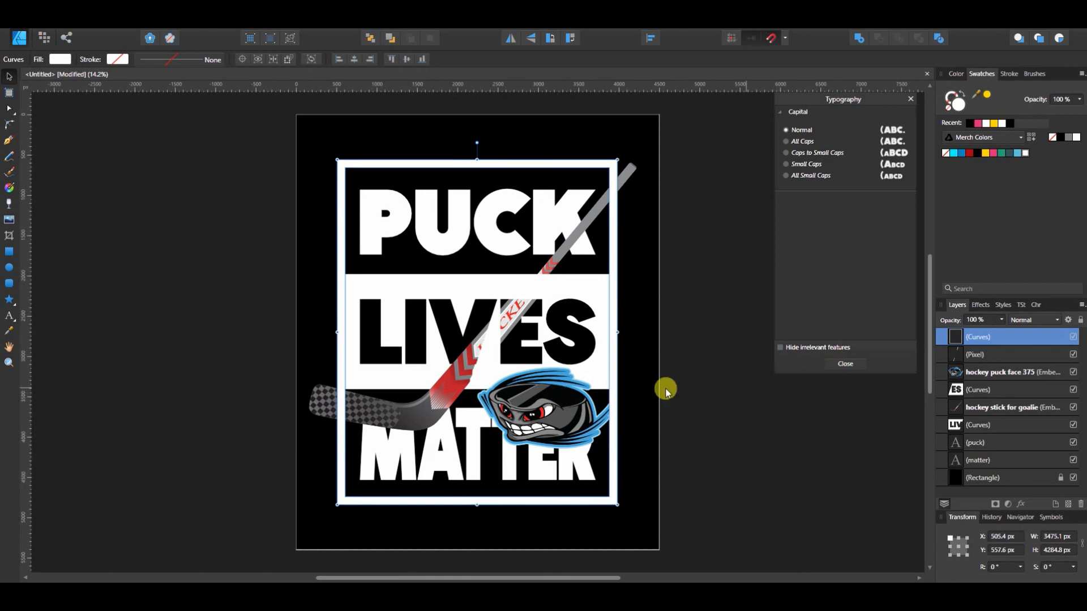
# - Move the puck face straight up to about Y 2978 px so it overlaps the lower edge of the white band
pyautogui.click(1000, 373)
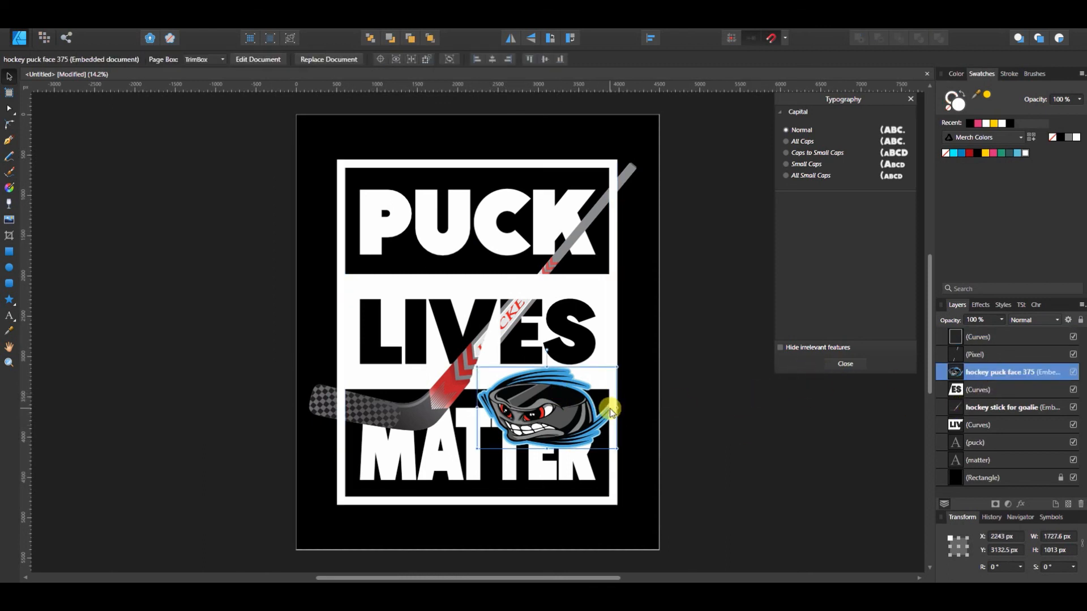
pyautogui.moveTo(558, 415); pyautogui.dragTo(559, 403)
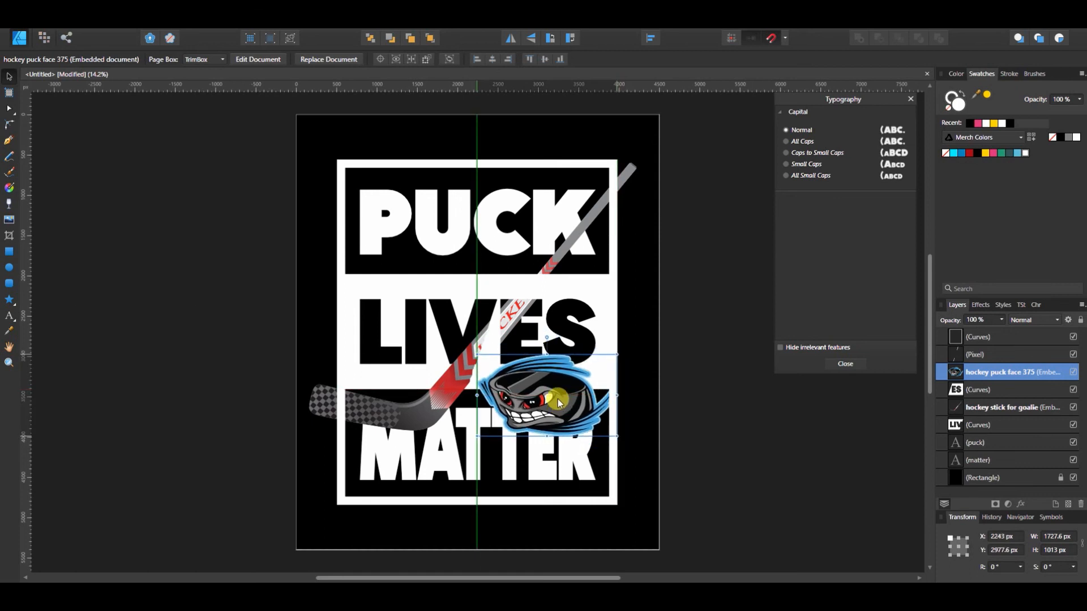
pyautogui.click(830, 474)
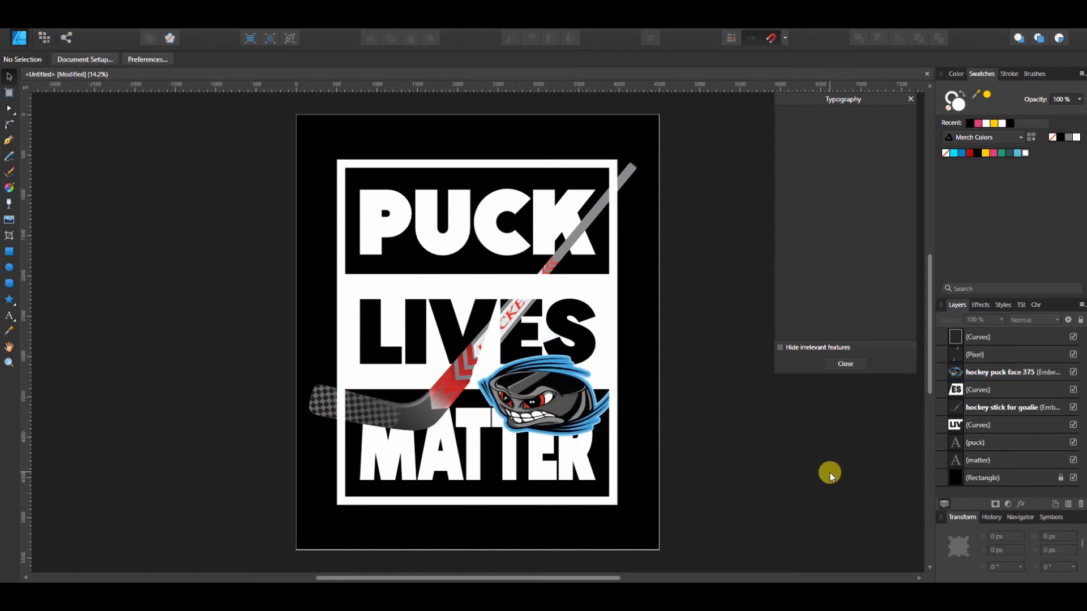
# - Move all eight design objects, excluding the black background rectangle, straight up together to about Y -533 px
pyautogui.click(995, 466)
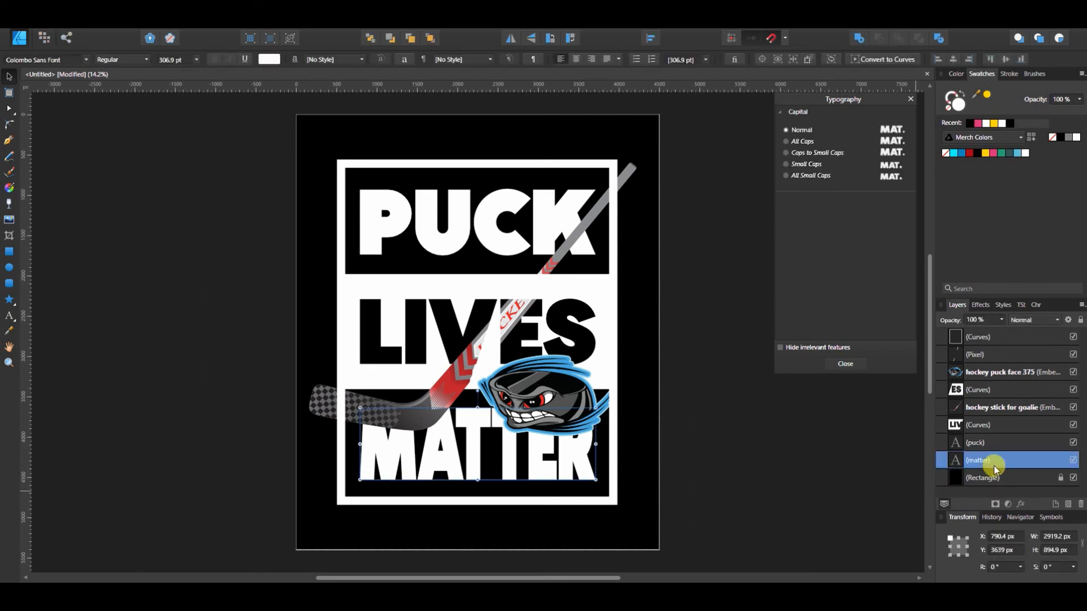
pyautogui.keyDown('shift'); pyautogui.click(994, 338); pyautogui.keyUp('shift')
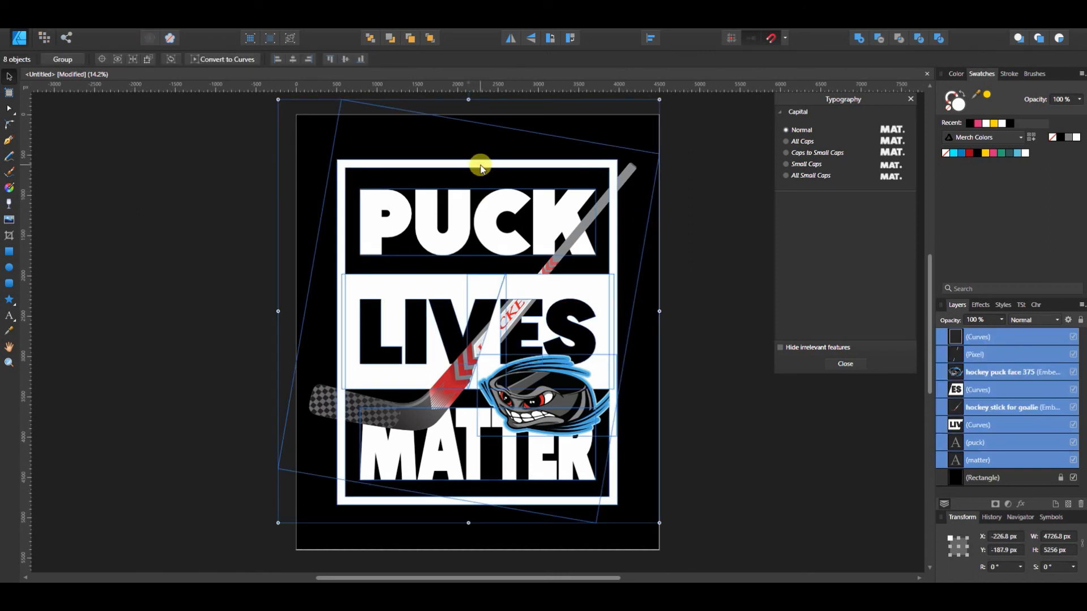
pyautogui.moveTo(479, 168); pyautogui.dragTo(479, 139)
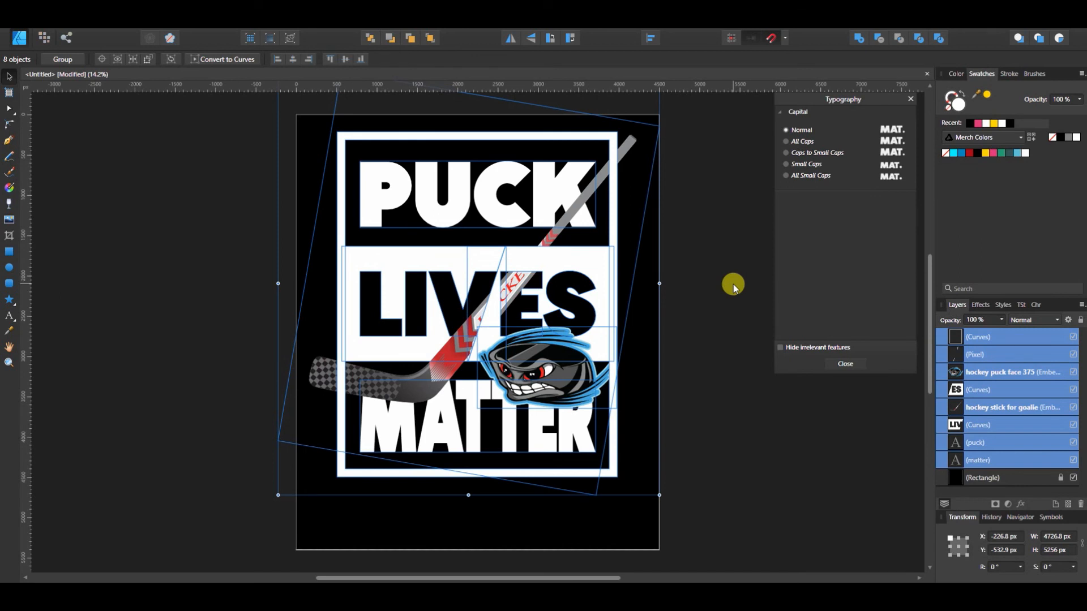
pyautogui.click(706, 386)
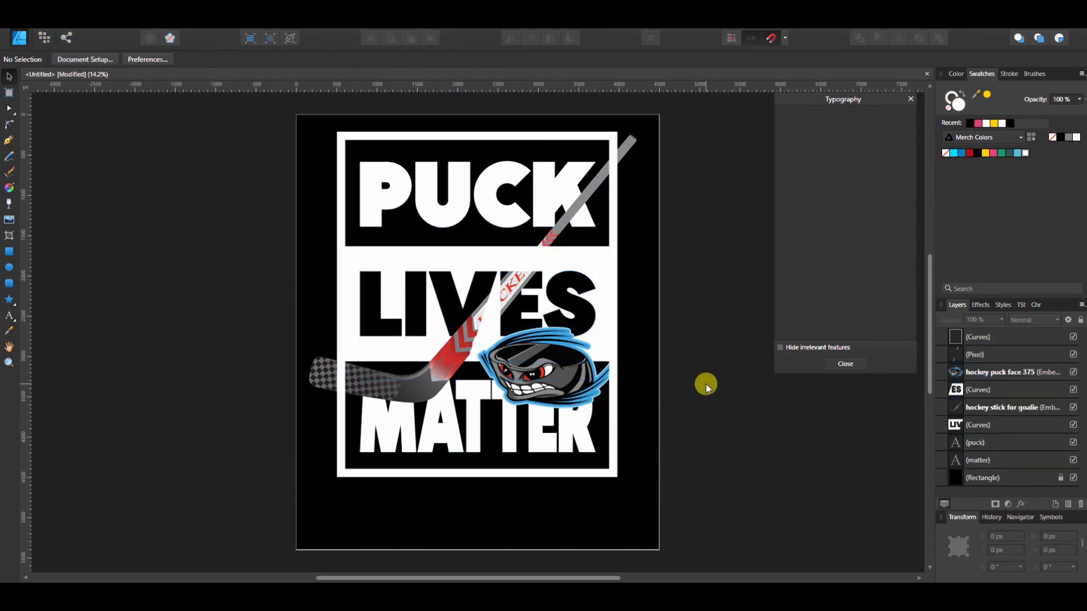